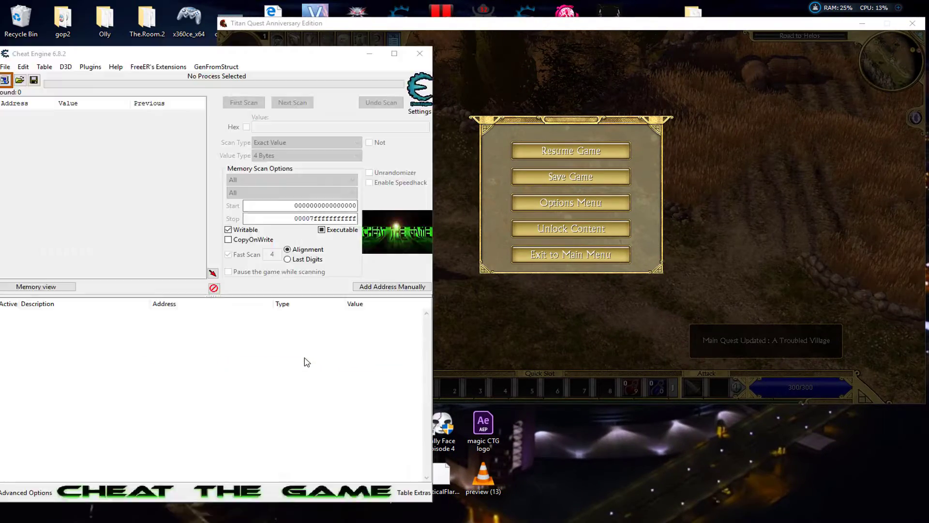
# Attach Cheat Engine to the Titan Quest Anniversary Edition process, load the associated table TQ.ct and dismiss the code list window.
pyautogui.moveTo(325, 54); pyautogui.dragTo(353, 432)
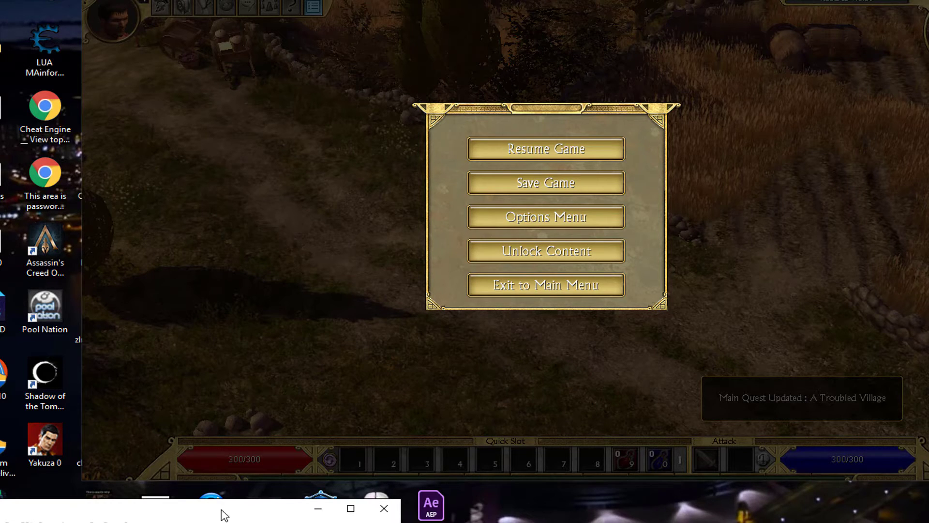
pyautogui.moveTo(223, 514); pyautogui.dragTo(361, 33)
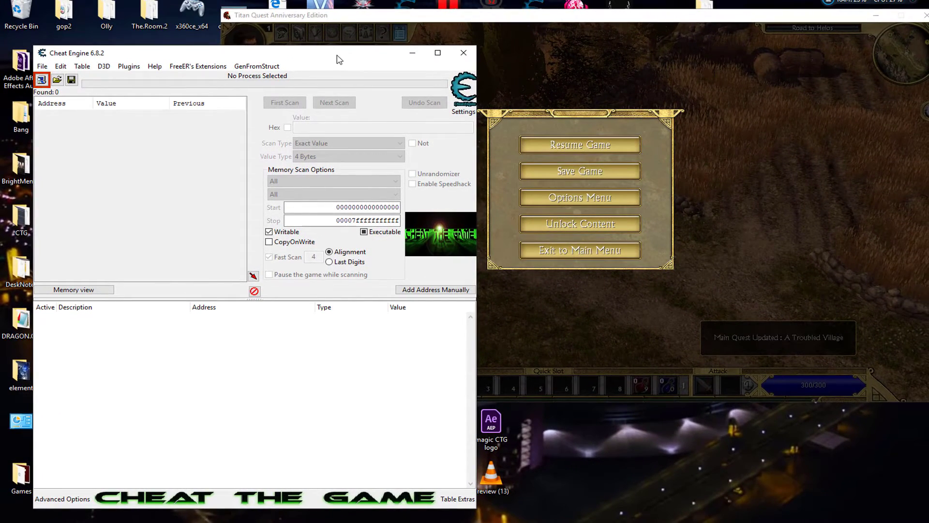
pyautogui.moveTo(339, 60)
pyautogui.mouseDown()
pyautogui.moveTo(390, 482)
pyautogui.moveTo(415, 183)
pyautogui.moveTo(405, 33)
pyautogui.moveTo(381, 27)
pyautogui.moveTo(356, 54)
pyautogui.mouseUp()
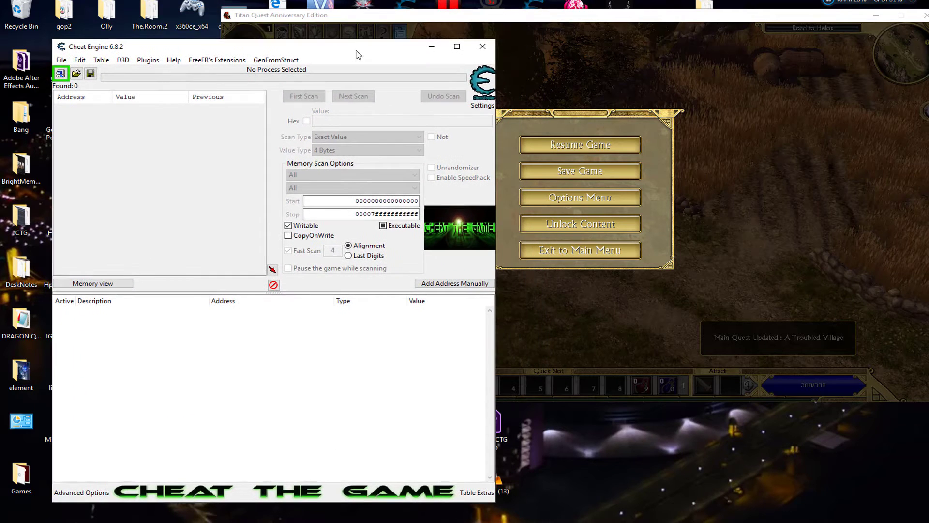
pyautogui.click(59, 74)
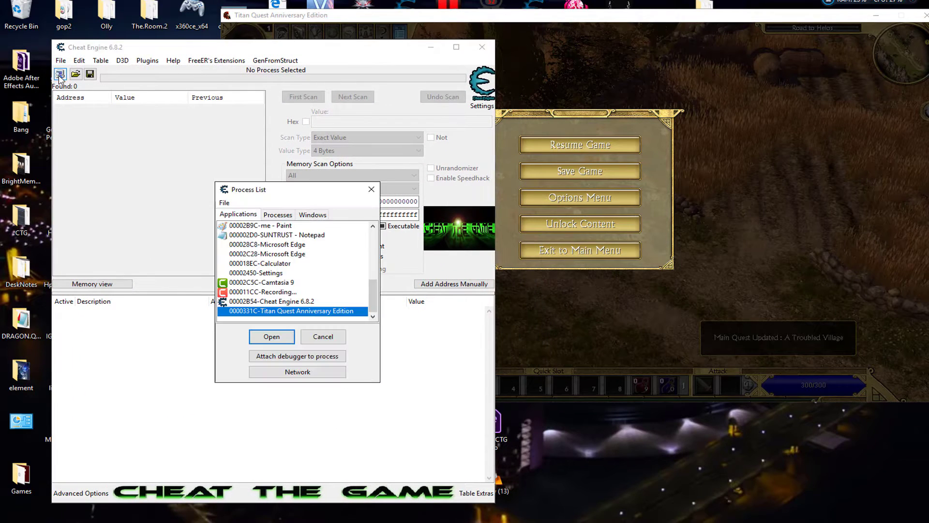
pyautogui.click(271, 336)
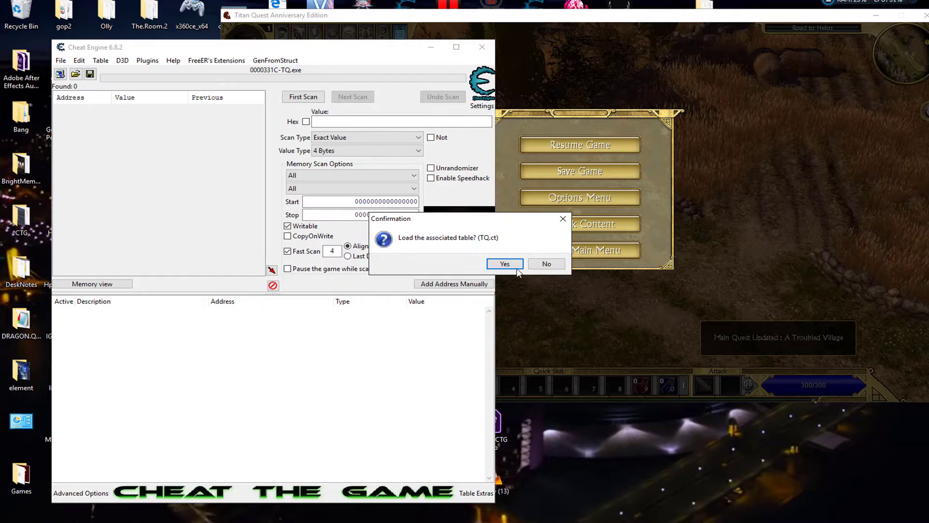
pyautogui.click(504, 264)
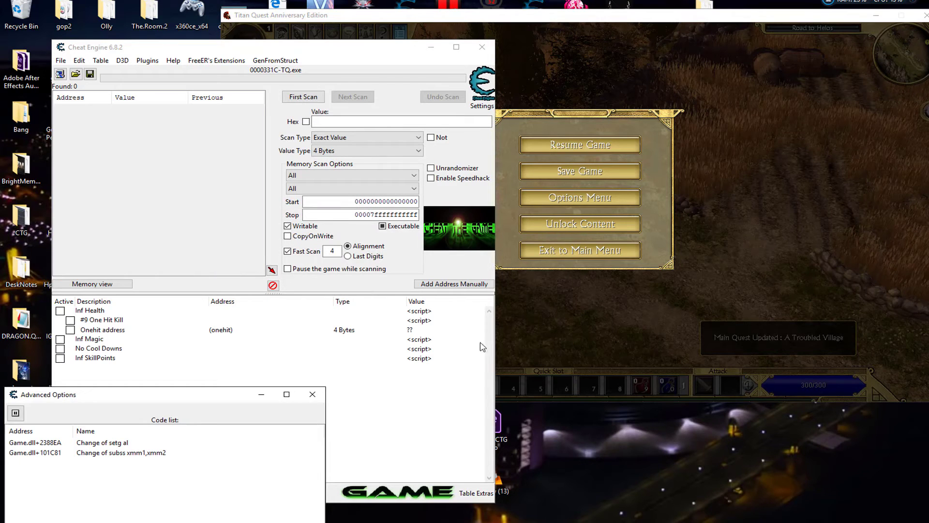
pyautogui.click(312, 395)
# Run a first scan for the exact value 300 as Float, restricted to simple values only.
pyautogui.click(340, 151)
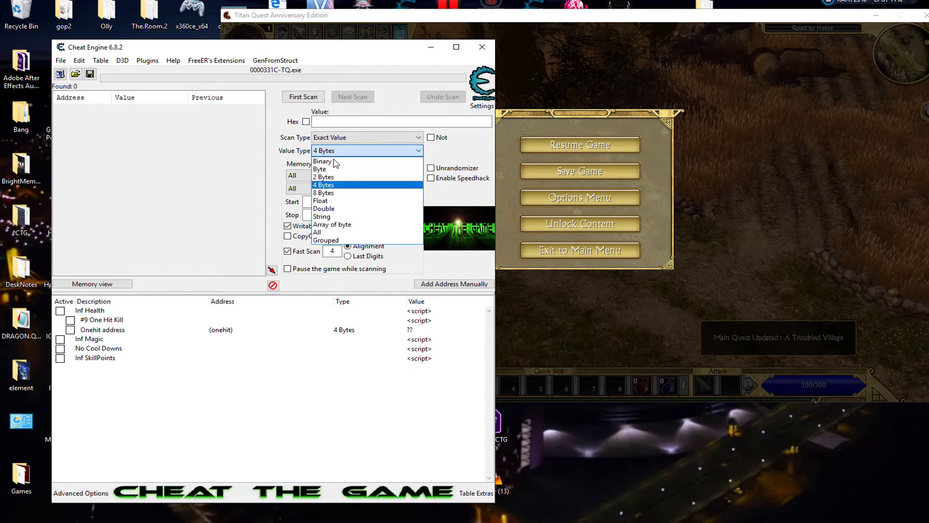
pyautogui.click(328, 200)
pyautogui.moveTo(398, 52); pyautogui.dragTo(421, 136)
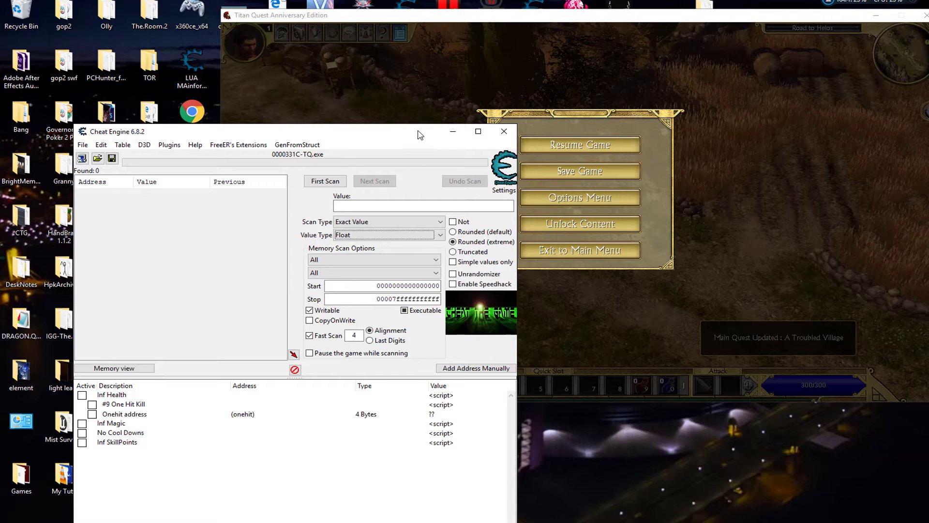
pyautogui.moveTo(410, 140); pyautogui.dragTo(383, 86)
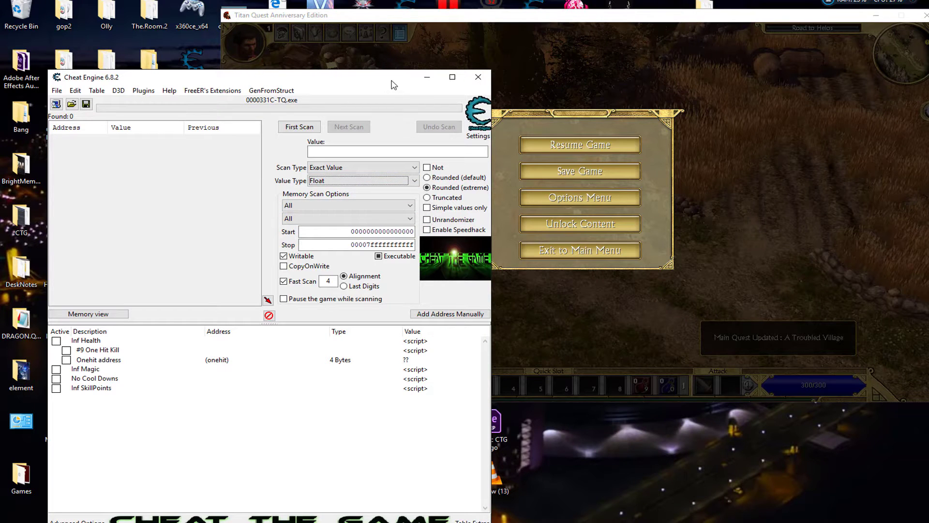
pyautogui.moveTo(391, 81); pyautogui.dragTo(386, 105)
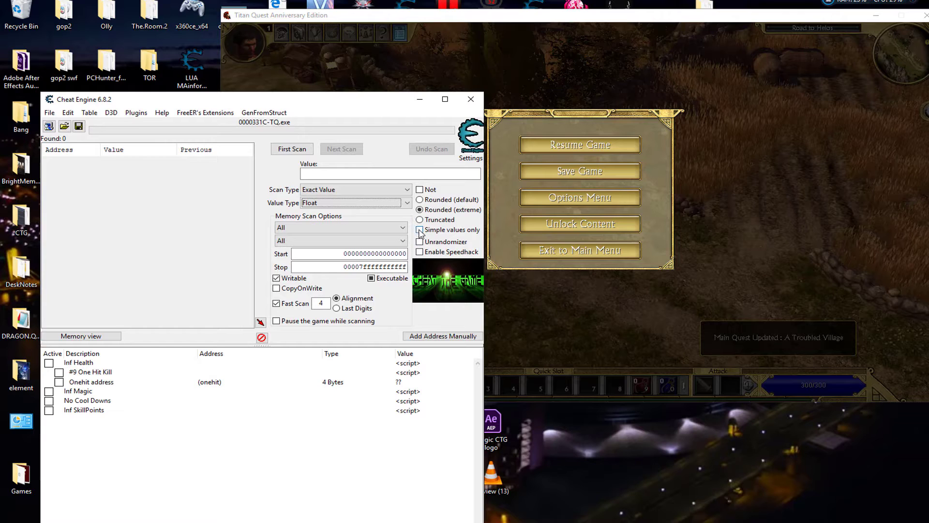
pyautogui.click(421, 231)
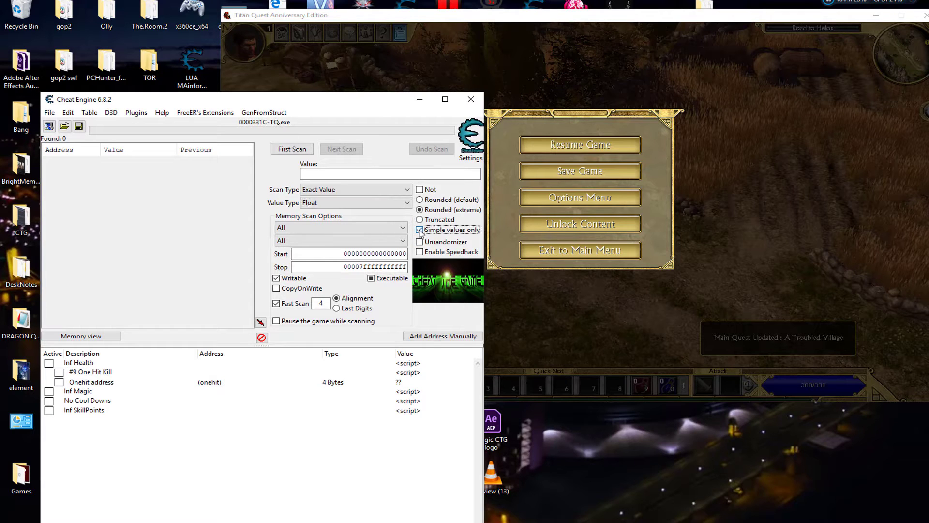
pyautogui.click(340, 175)
pyautogui.write('300')
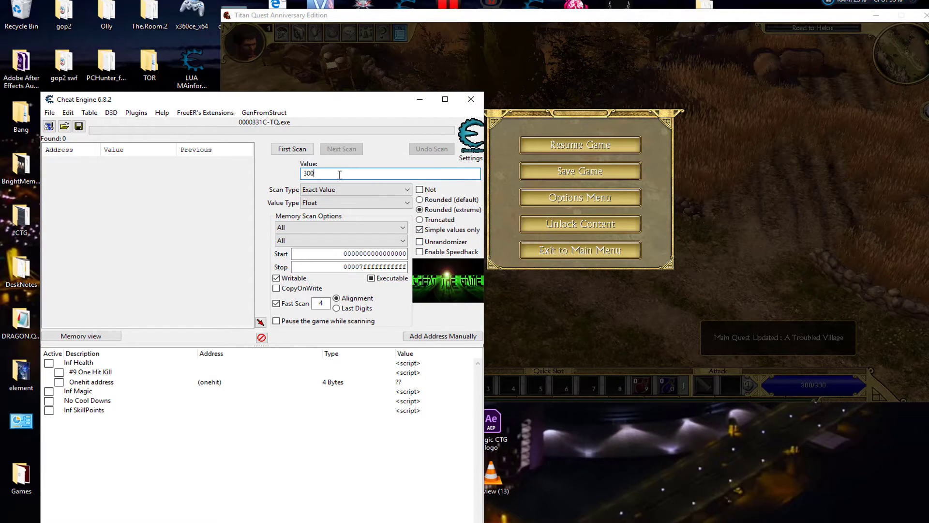
pyautogui.click(300, 150)
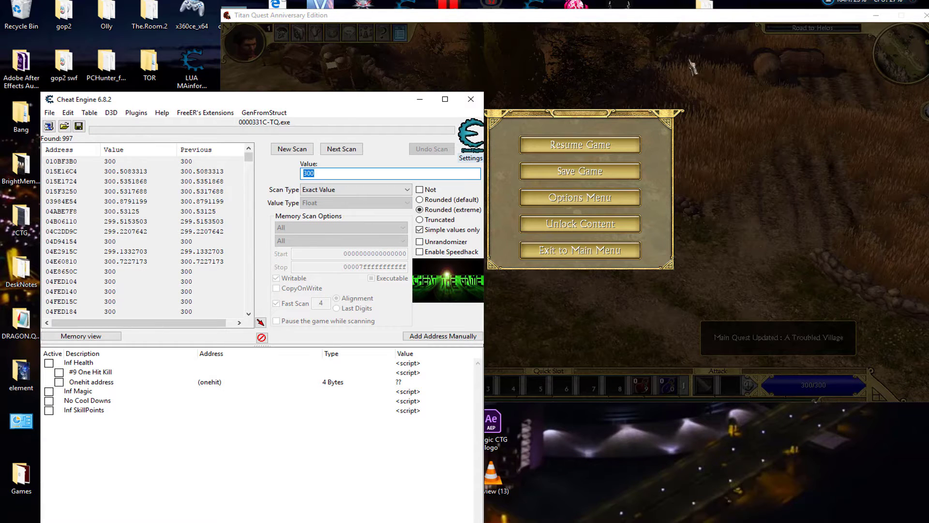
# Resume Titan Quest, run into the wheat field to fight the monsters around the horse, and return to the farmer.
pyautogui.moveTo(386, 101); pyautogui.dragTo(353, 57)
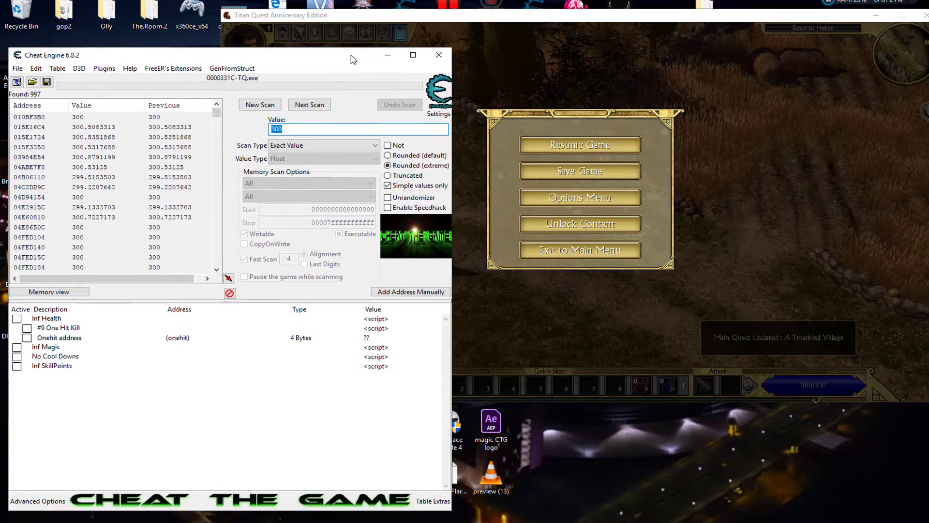
pyautogui.click(670, 63)
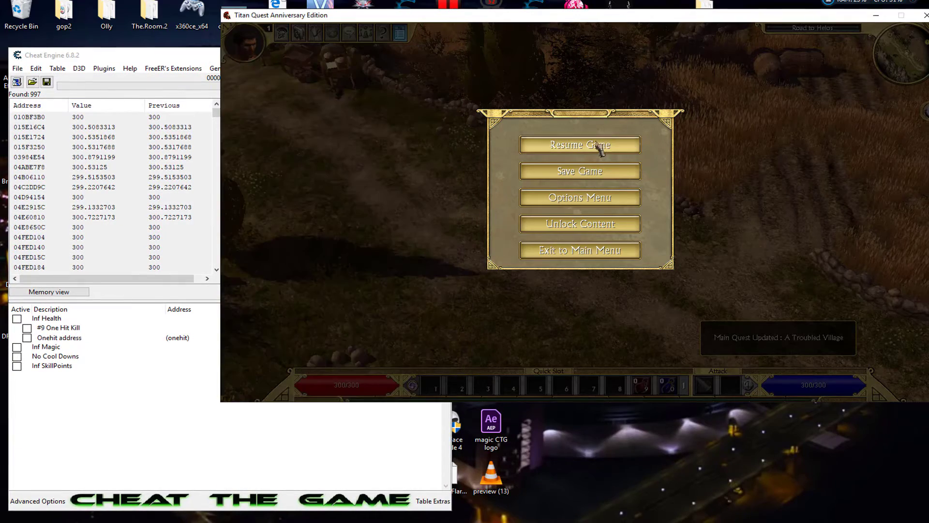
pyautogui.click(599, 147)
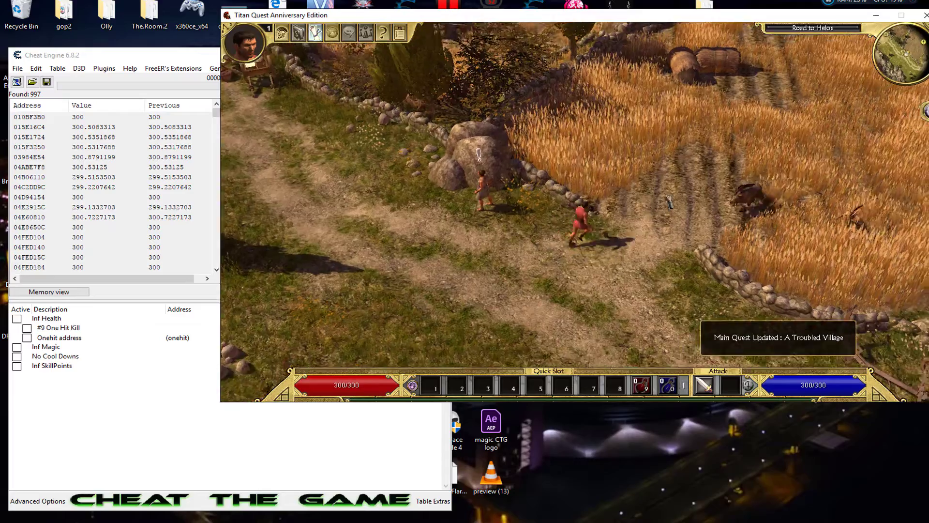
pyautogui.click(669, 203)
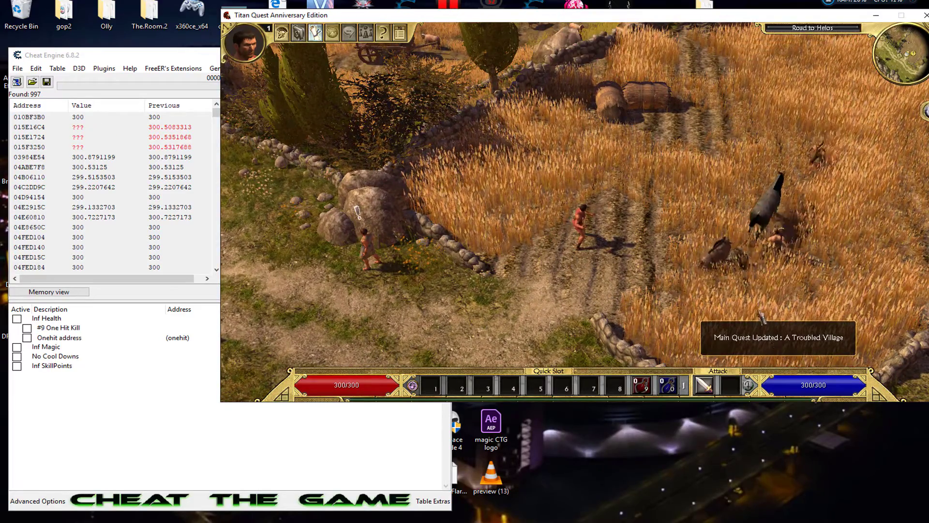
pyautogui.click(724, 295)
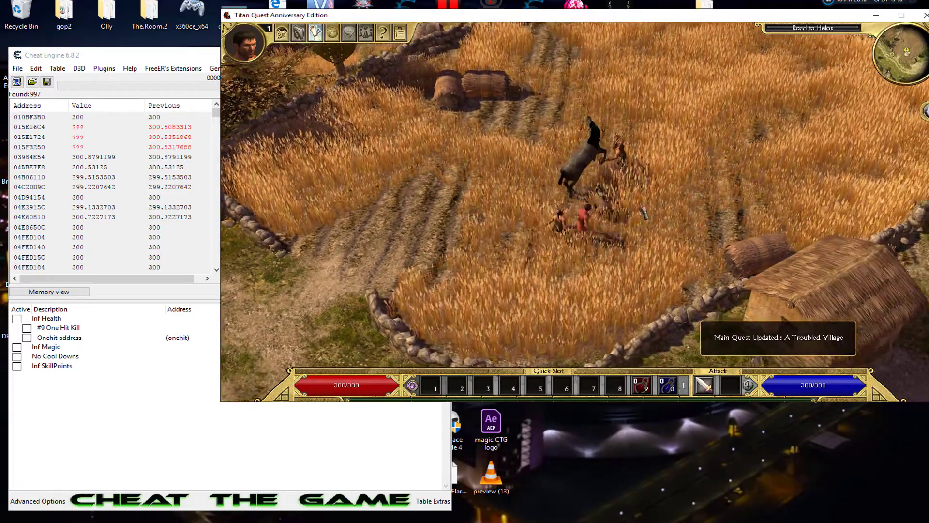
pyautogui.click(513, 193)
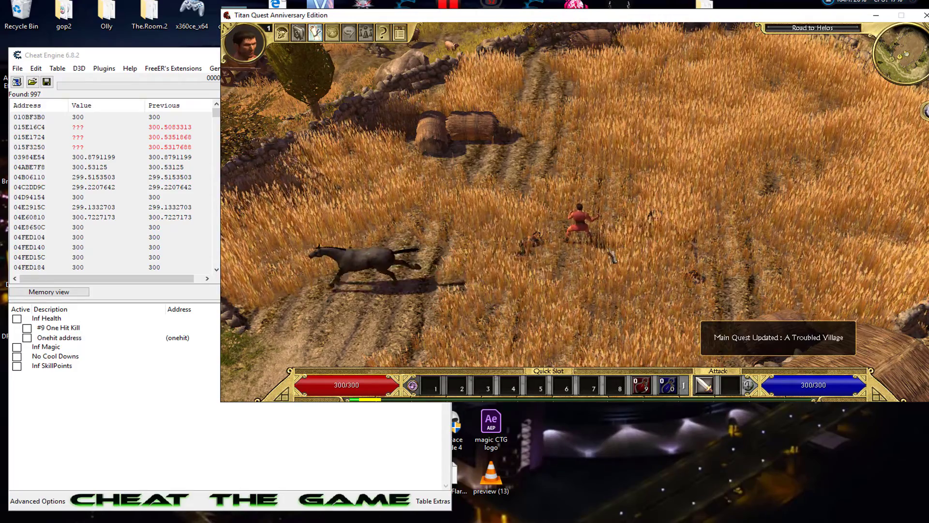
pyautogui.click(488, 288)
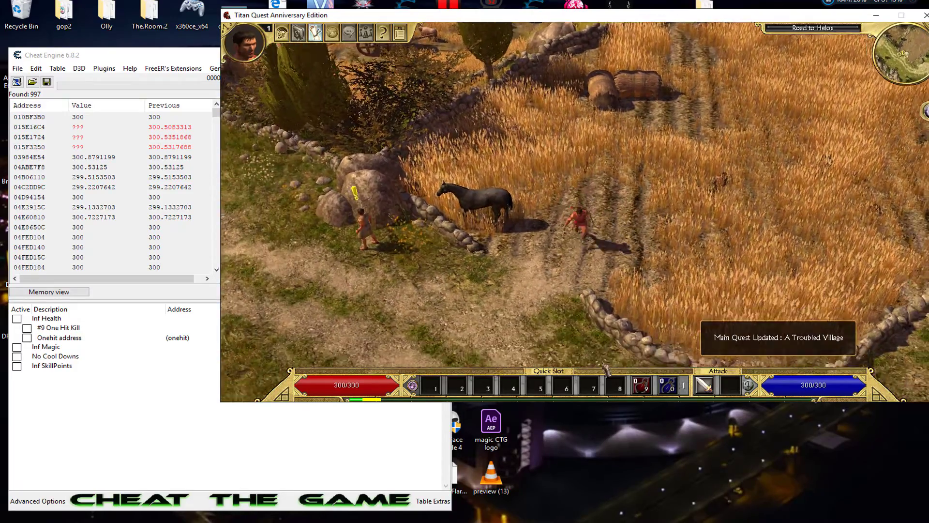
pyautogui.click(494, 231)
pyautogui.click(494, 231)
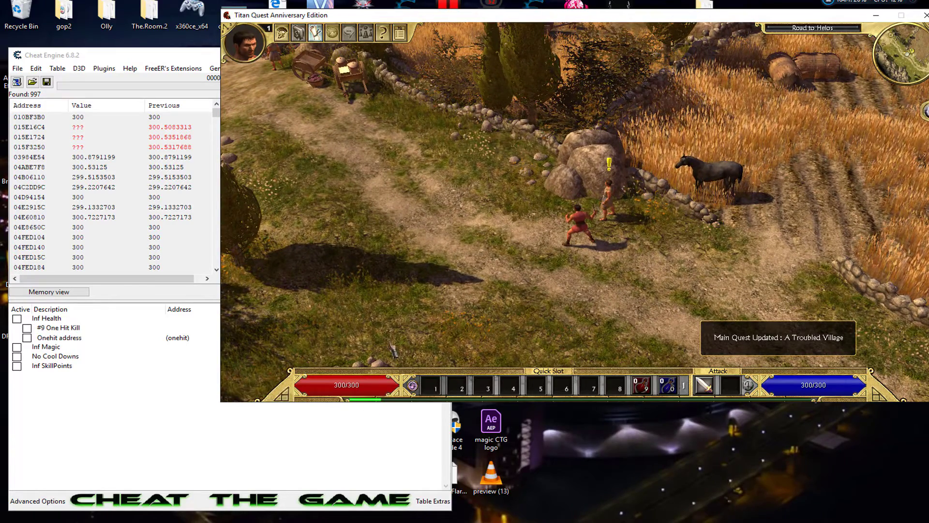
# Switch back to Cheat Engine and narrow the scan results to unchanged values.
pyautogui.hotkey('alt', 'Tab')
pyautogui.press('Return')
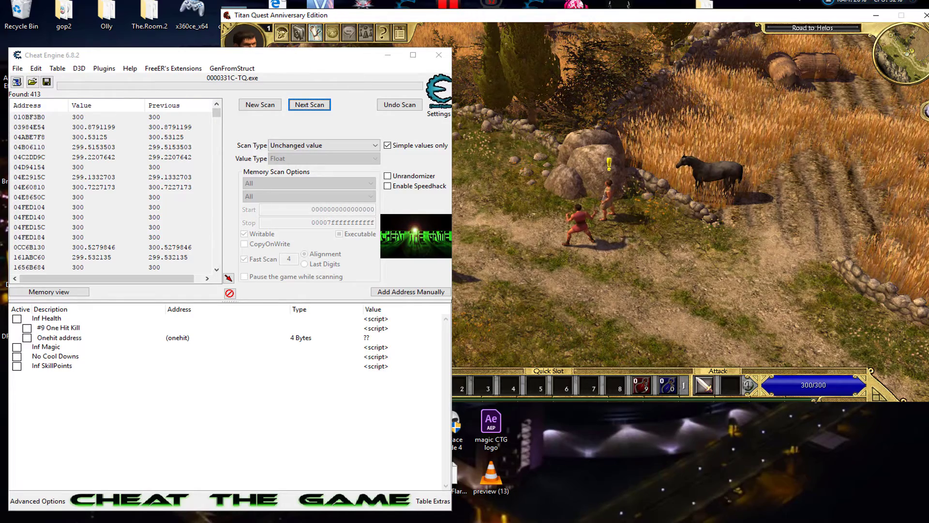
# Return to Titan Quest, travel to the bridge at the Village of Helos, fight the satyrs until health drops, and pause the game.
pyautogui.click(654, 20)
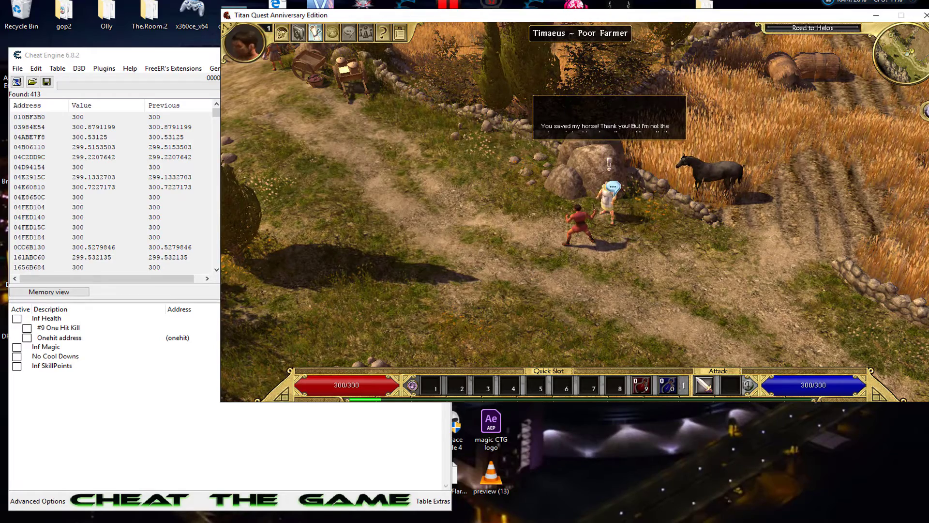
pyautogui.click(732, 291)
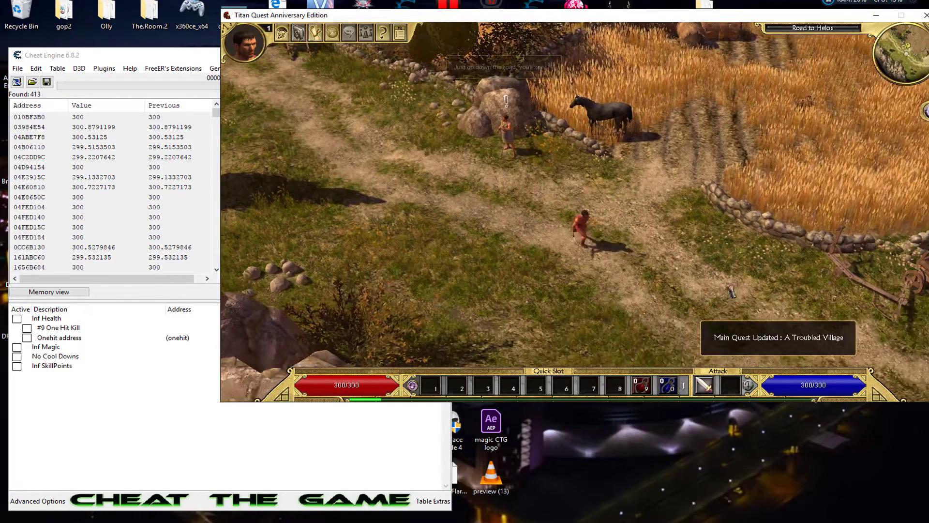
pyautogui.moveTo(732, 290)
pyautogui.mouseDown()
pyautogui.moveTo(782, 279)
pyautogui.moveTo(811, 229)
pyautogui.mouseUp()
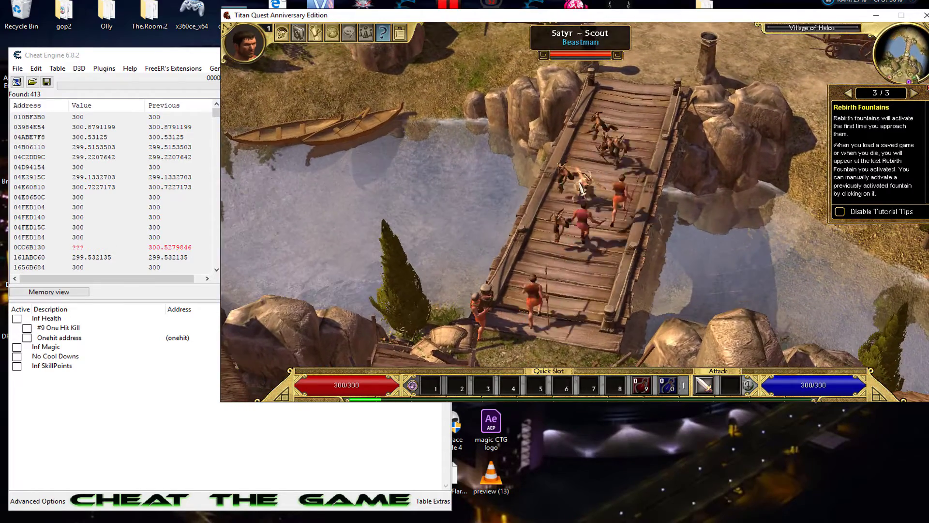
pyautogui.click(582, 189)
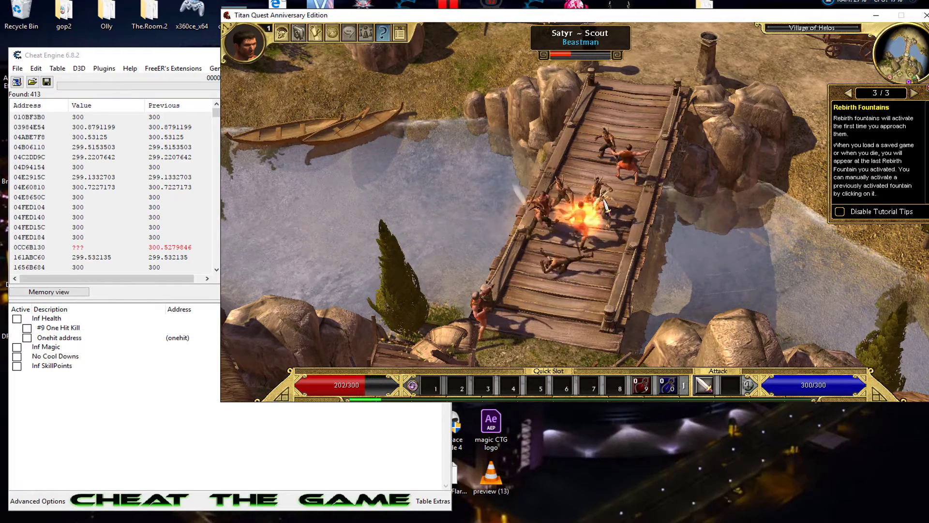
pyautogui.press('Escape')
# Switch to Cheat Engine and run a next scan for the exact value 203.
pyautogui.click(444, 434)
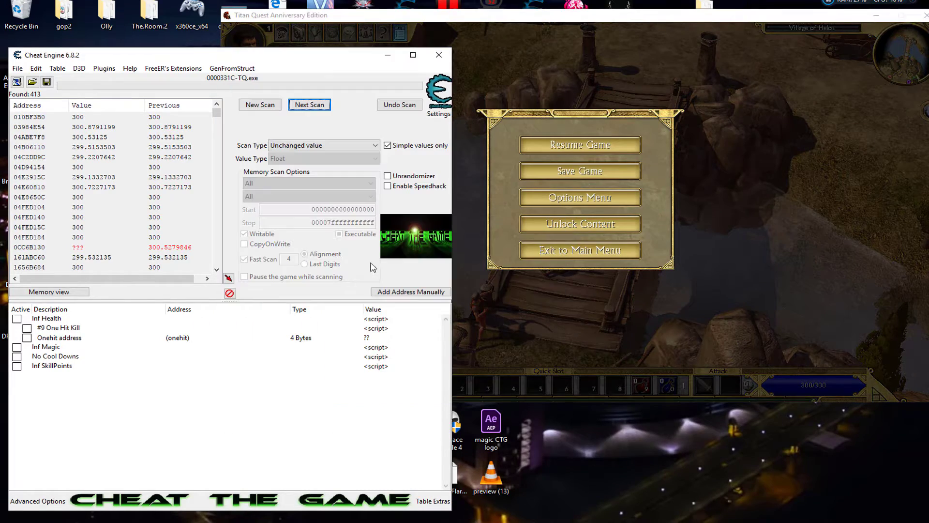
pyautogui.click(323, 145)
pyautogui.click(291, 151)
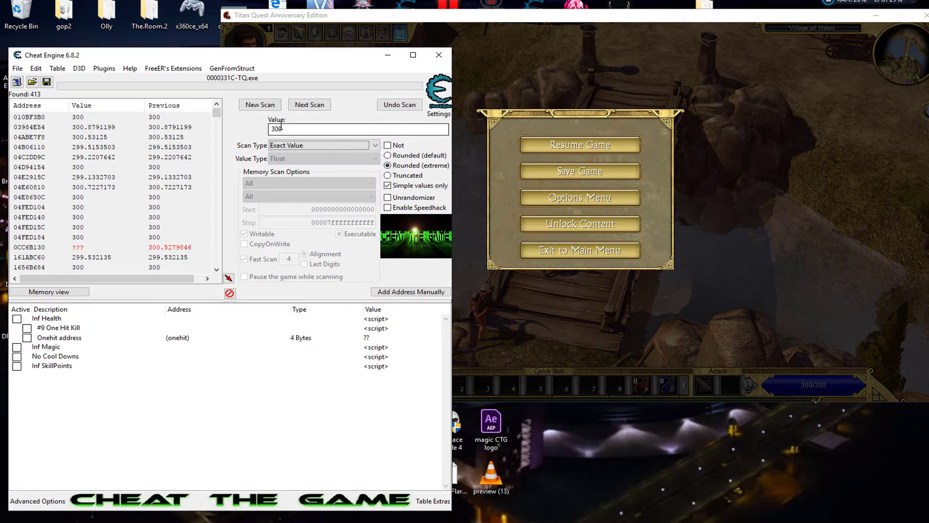
pyautogui.write('203')
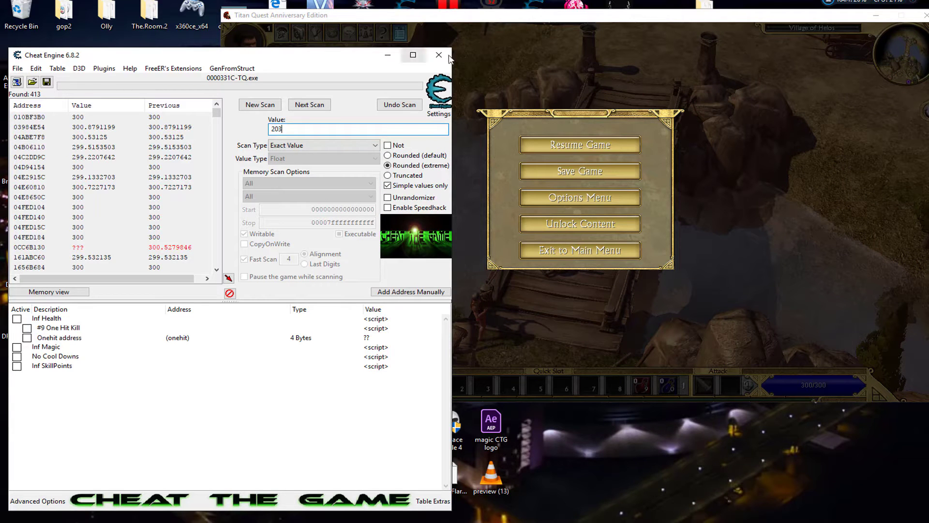
pyautogui.click(310, 105)
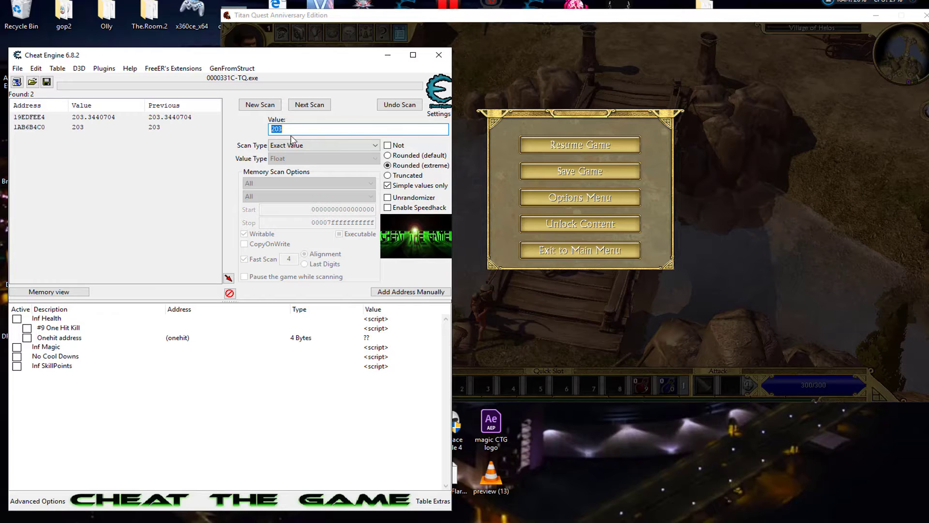
# Add both found addresses, 19EDFEE4 and 1AB6B4C0, to the address list.
pyautogui.click(34, 119)
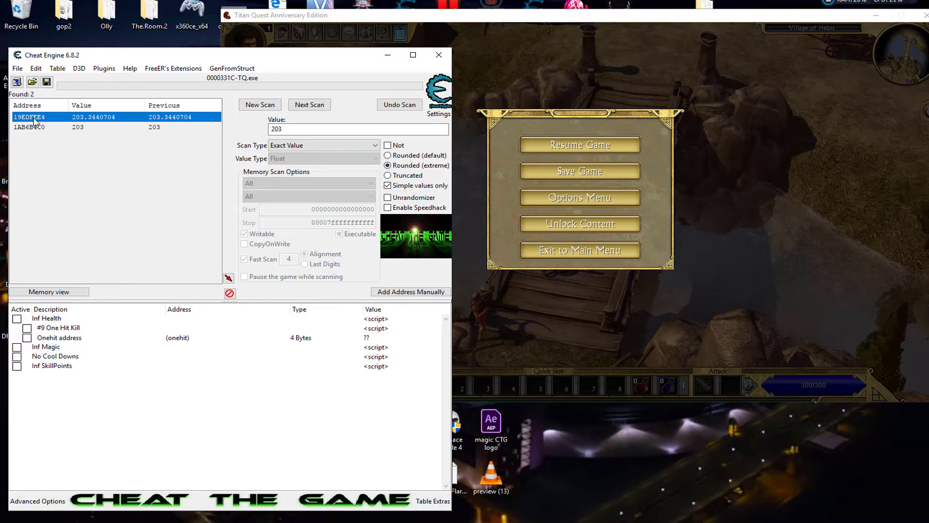
pyautogui.doubleClick(34, 120)
pyautogui.doubleClick(39, 128)
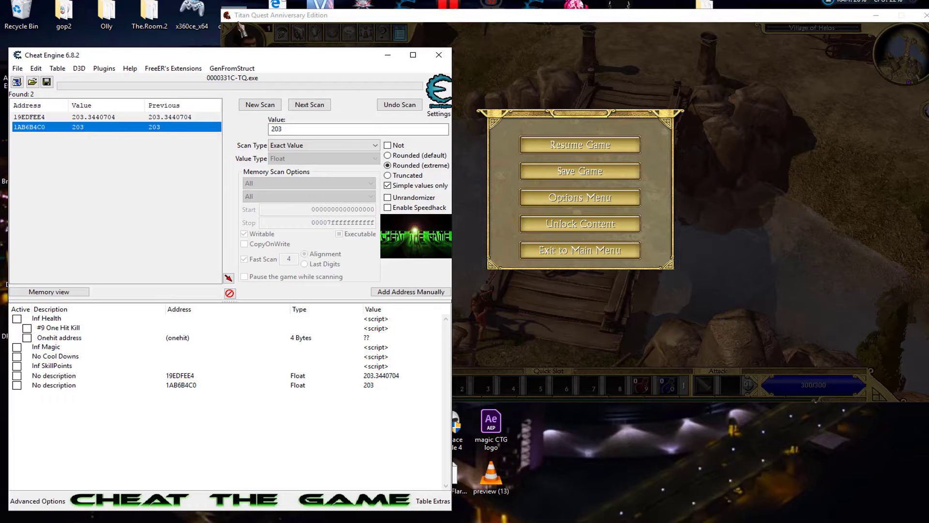
# Freeze address 1AB6B4C0, test it by resuming Titan Quest under satyr attack, pause, and return to Cheat Engine.
pyautogui.moveTo(233, 59); pyautogui.dragTo(218, 56)
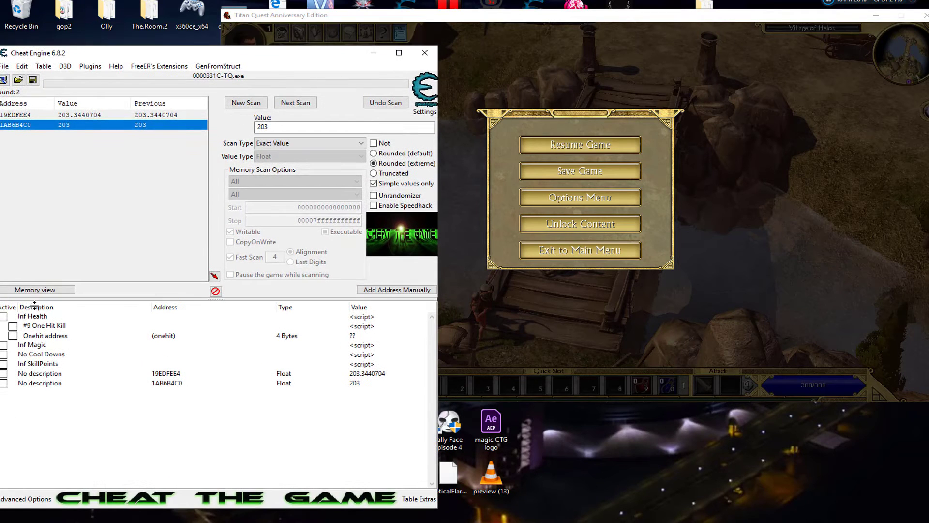
pyautogui.click(2, 384)
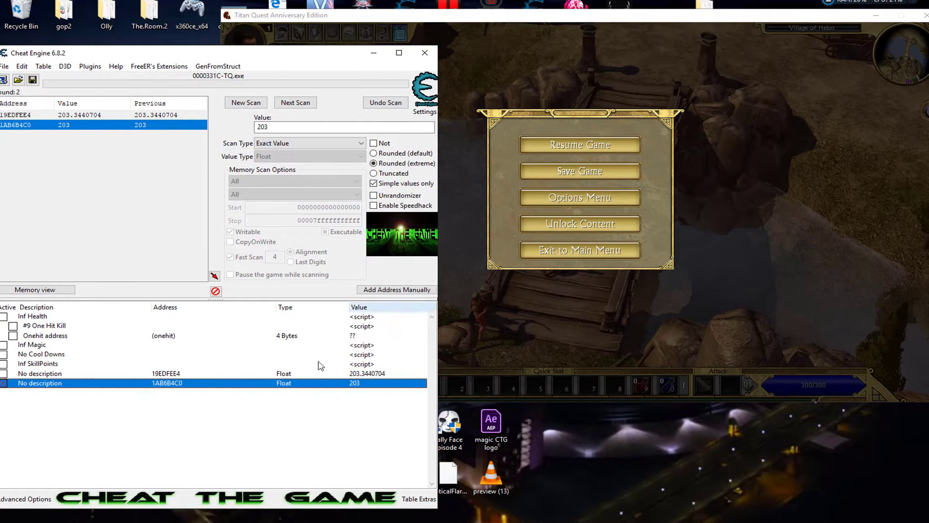
pyautogui.click(596, 145)
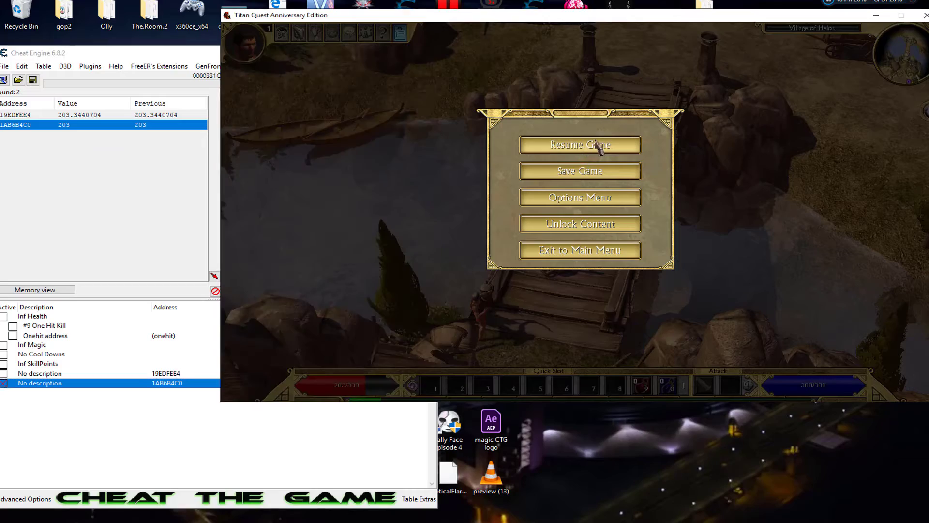
pyautogui.click(584, 153)
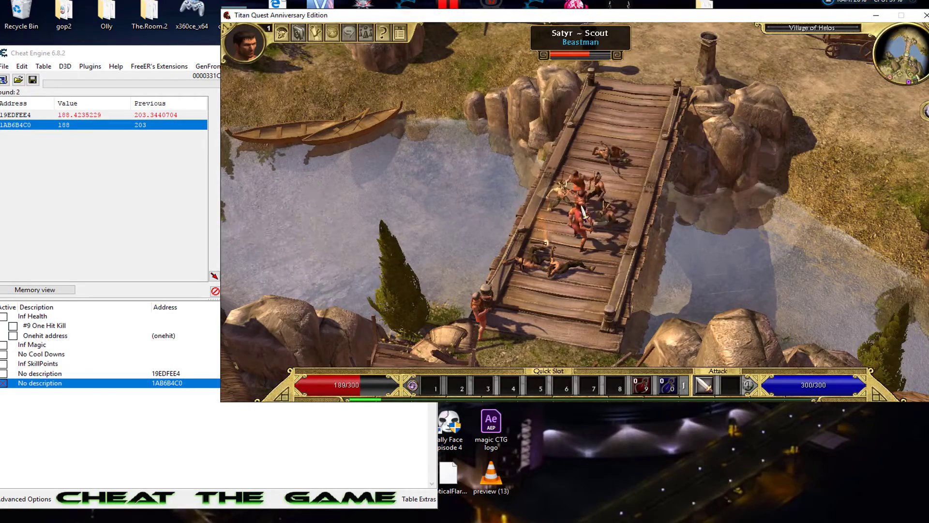
pyautogui.press('Escape')
pyautogui.hotkey('alt', 'Tab')
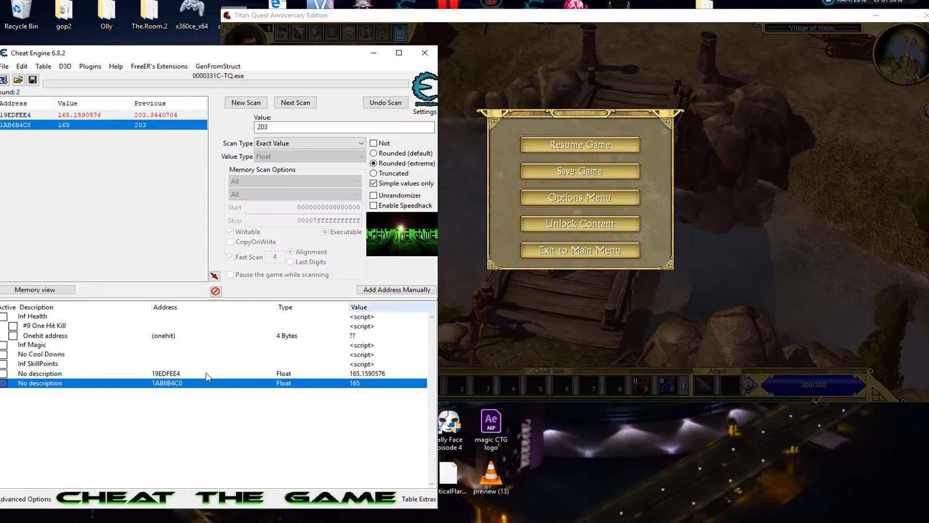
# Freeze address 19EDFEE4 instead, test it by crossing the bridge into Helos Farmland in Titan Quest, and return to Cheat Engine.
pyautogui.click(4, 374)
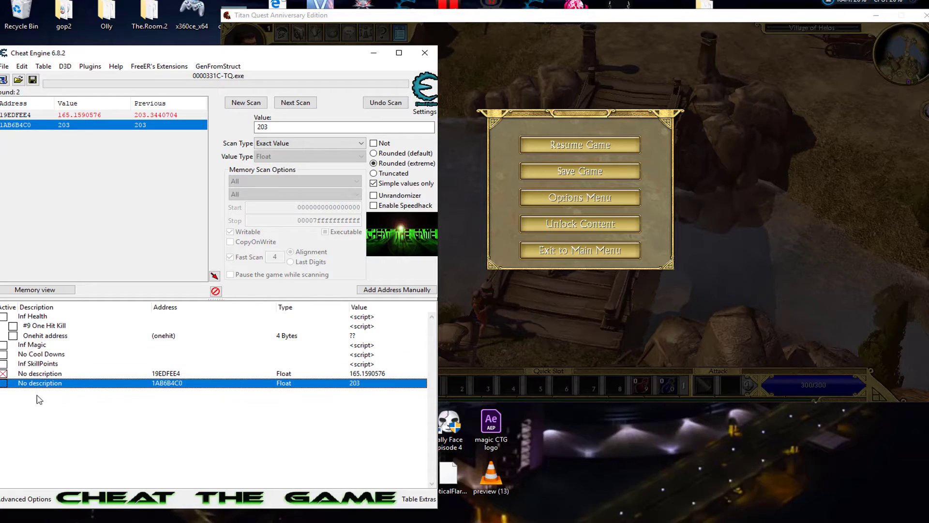
pyautogui.click(599, 149)
pyautogui.click(598, 150)
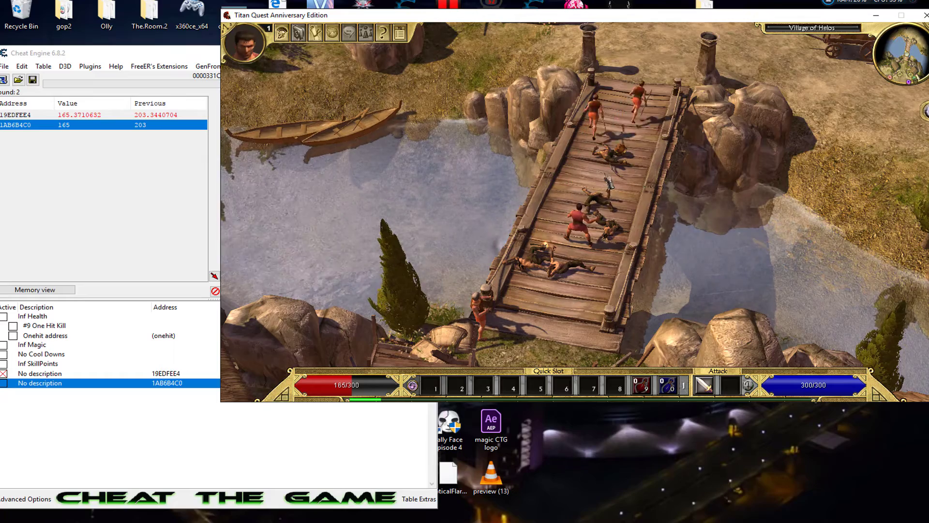
pyautogui.click(627, 126)
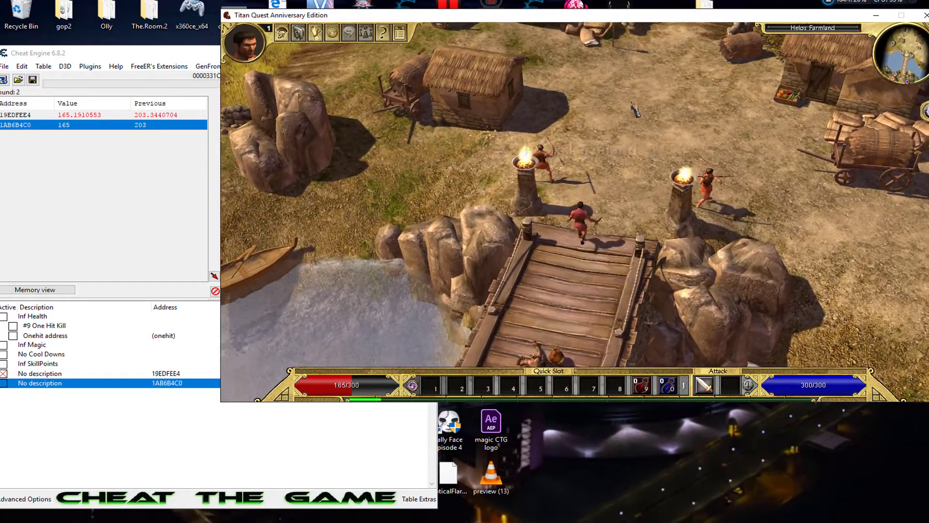
pyautogui.click(636, 111)
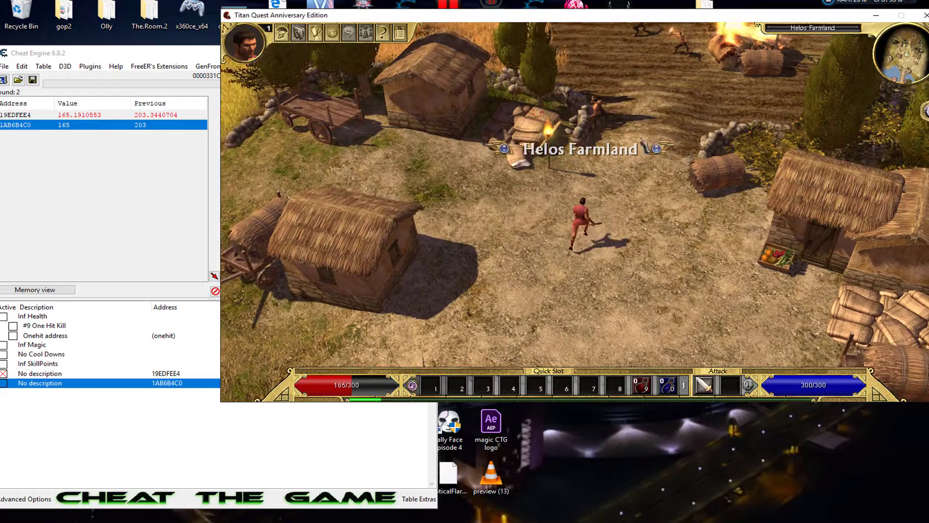
pyautogui.click(379, 402)
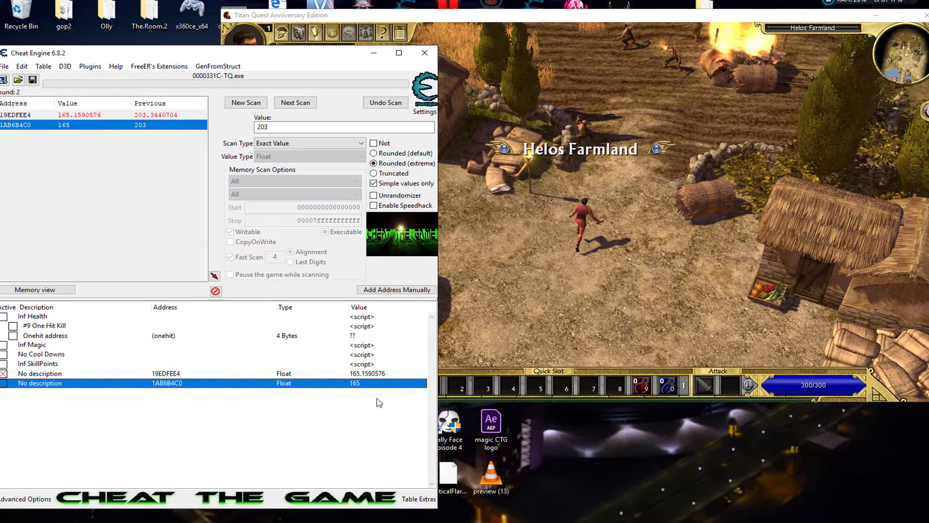
# Delete the 1AB6B4C0 record from the address list and reposition the Cheat Engine window beside the game.
pyautogui.rightClick(159, 390)
pyautogui.click(217, 142)
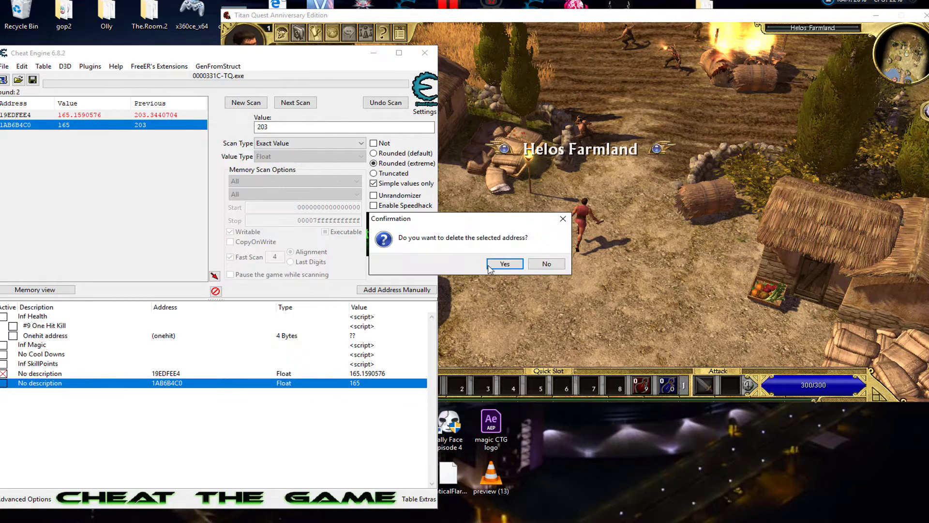
pyautogui.click(503, 264)
pyautogui.moveTo(276, 64); pyautogui.dragTo(329, 118)
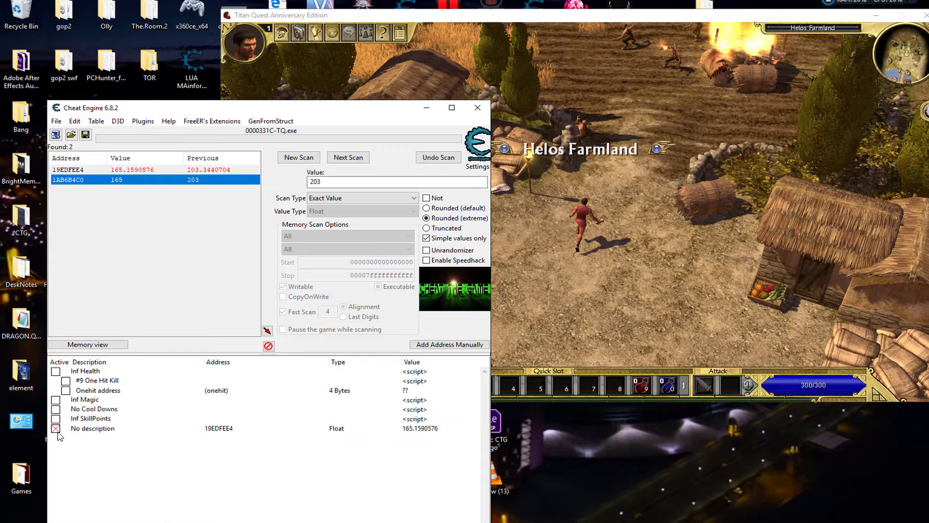
# Unfreeze 19EDFEE4, switch to Titan Quest to take damage, and freeze the address again in Cheat Engine.
pyautogui.click(57, 432)
pyautogui.click(534, 291)
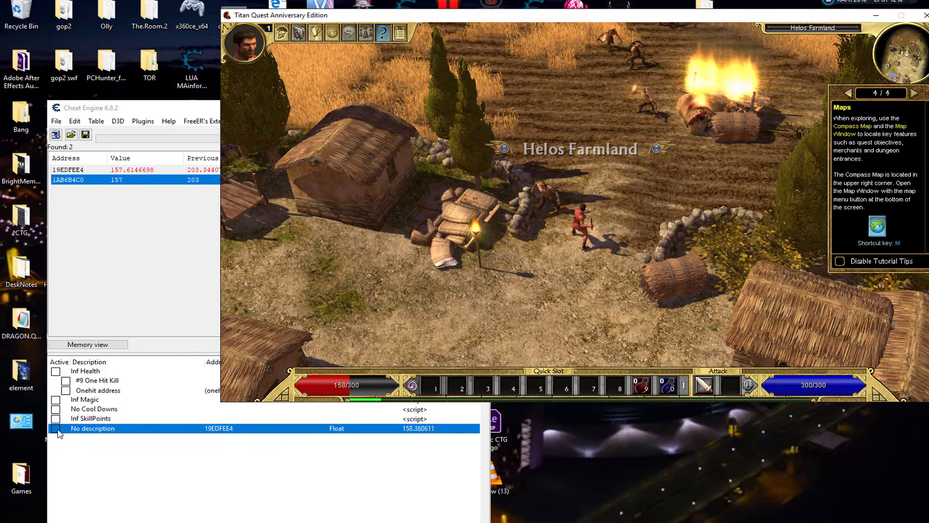
pyautogui.click(56, 429)
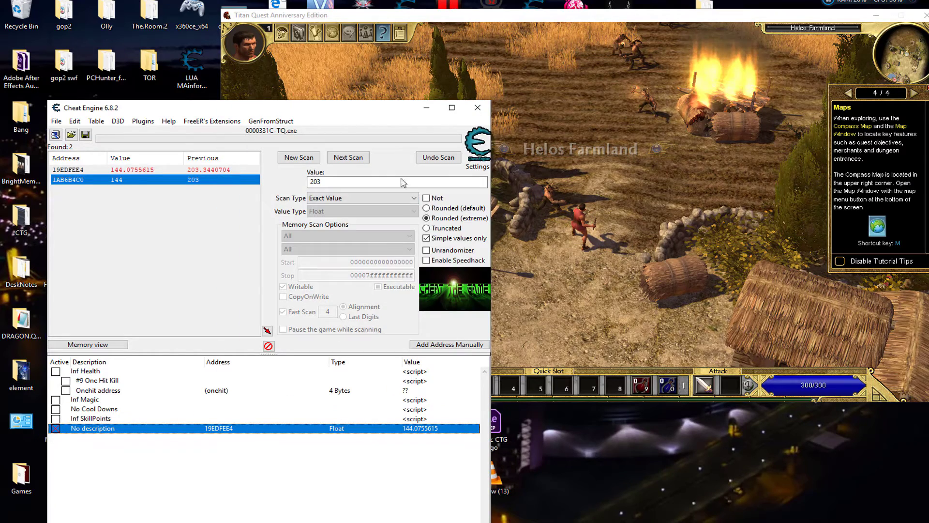
# Set the value of 19EDFEE4 to 300, check the health bar in Titan Quest, and return to Cheat Engine.
pyautogui.doubleClick(418, 429)
pyautogui.write('300')
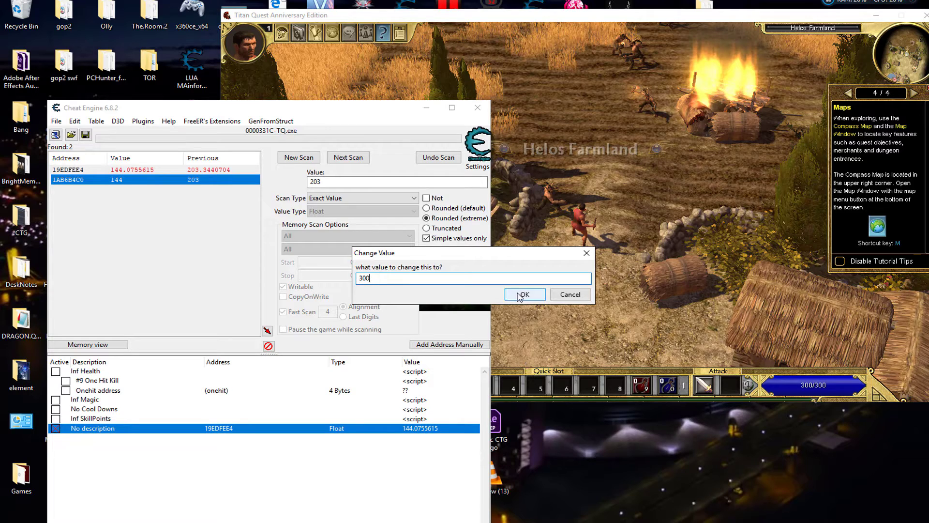
pyautogui.click(525, 295)
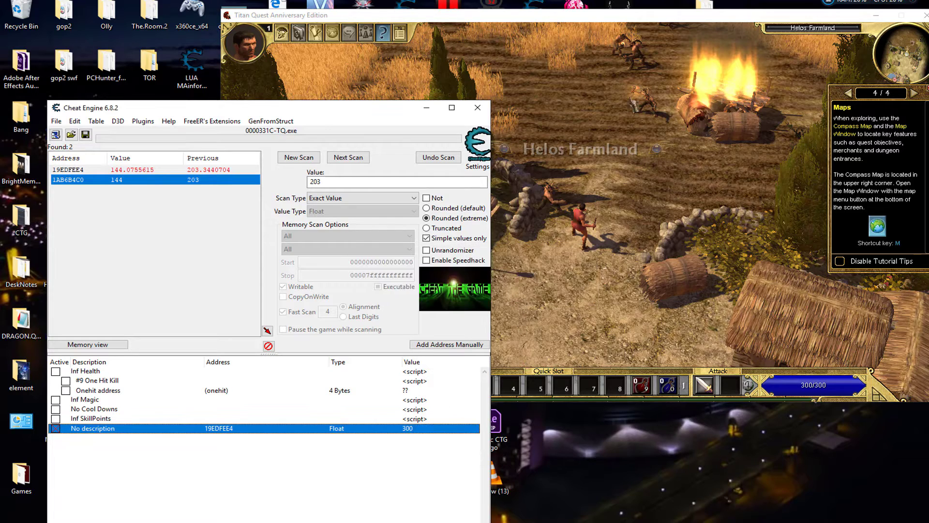
pyautogui.hotkey('alt', 'Tab')
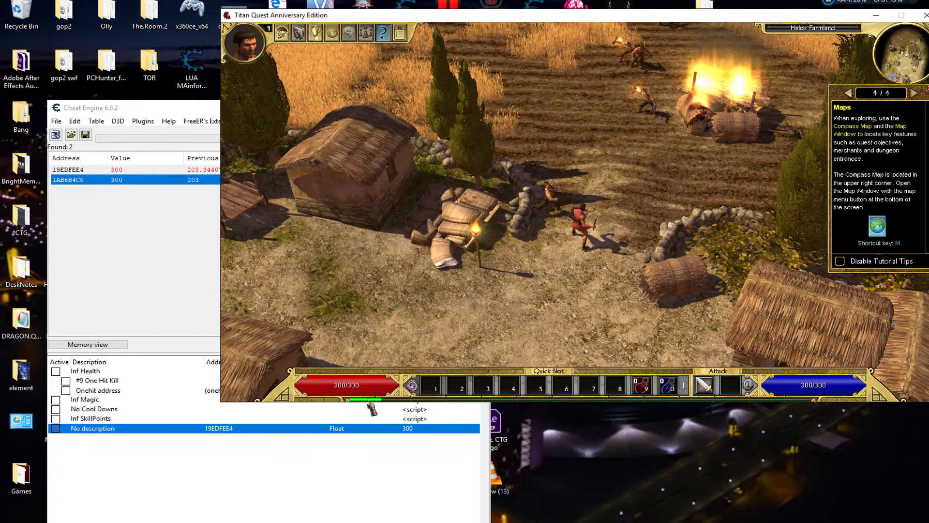
pyautogui.click(189, 447)
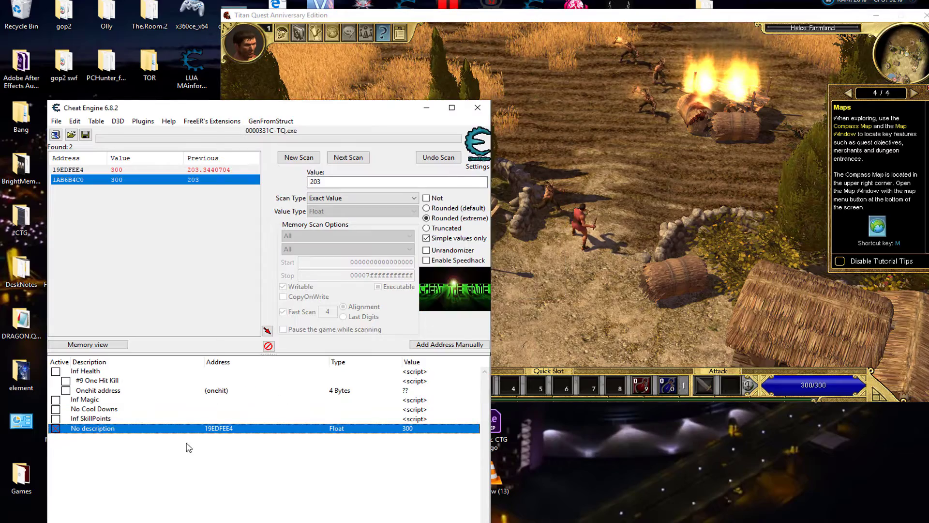
# Find out what accesses address 19EDFEE4, attaching the Cheat Engine debugger to the game process.
pyautogui.rightClick(215, 432)
pyautogui.click(253, 327)
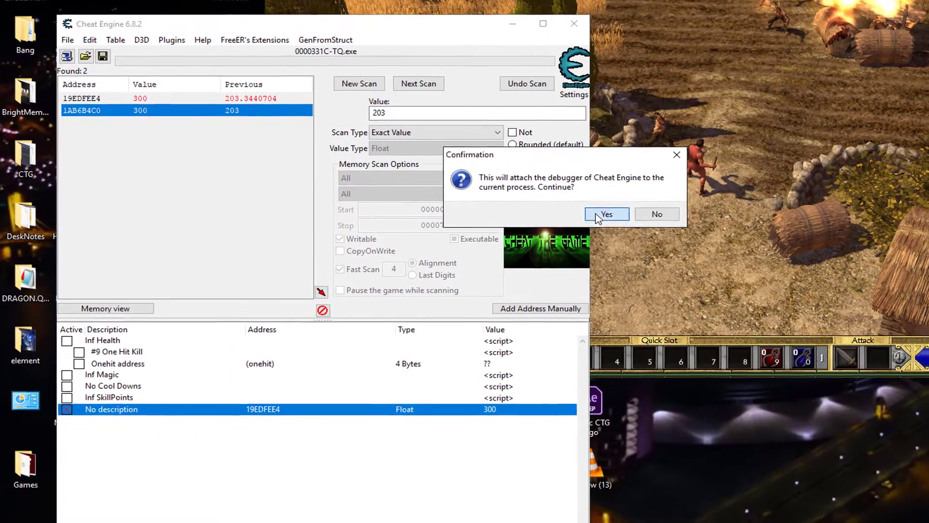
pyautogui.click(522, 253)
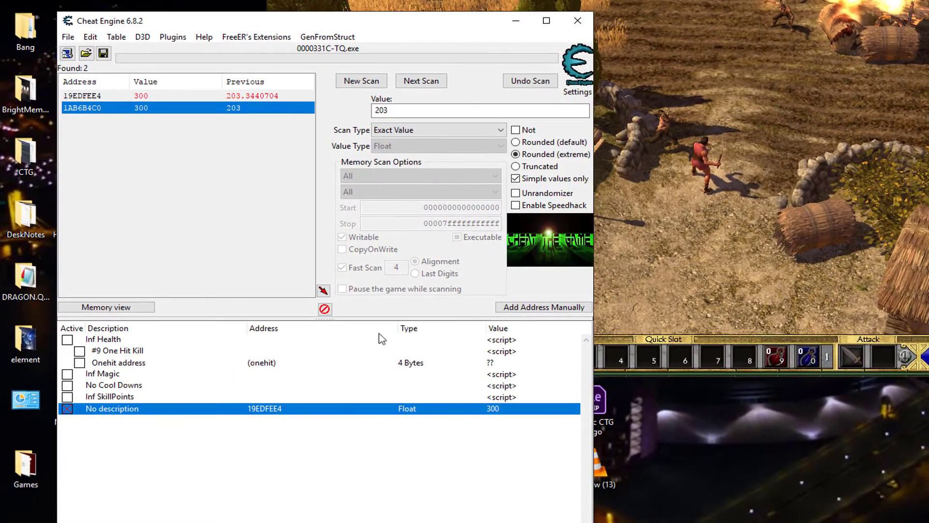
pyautogui.rightClick(261, 409)
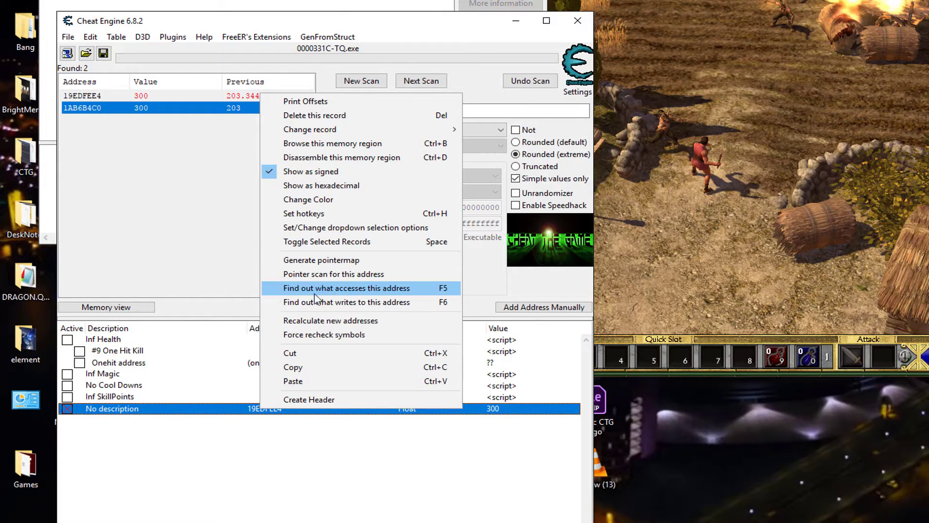
pyautogui.click(396, 290)
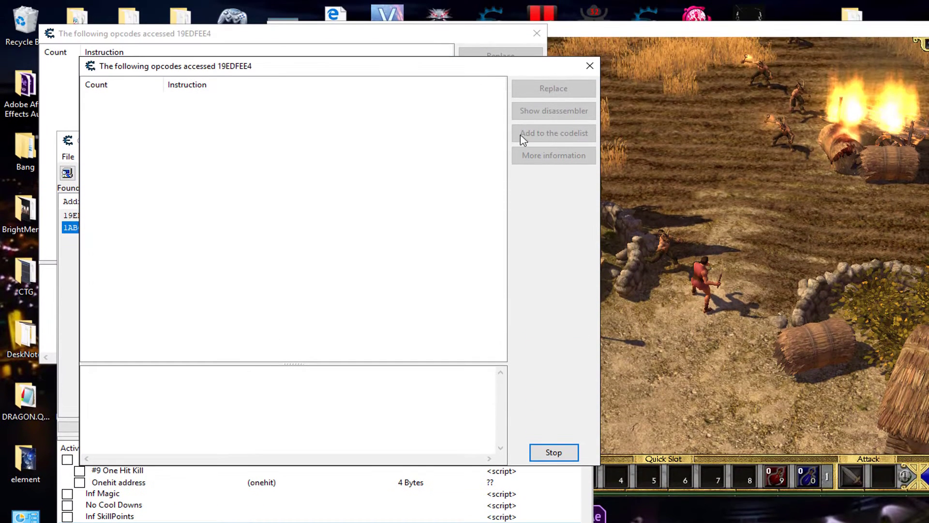
pyautogui.click(554, 452)
pyautogui.click(554, 452)
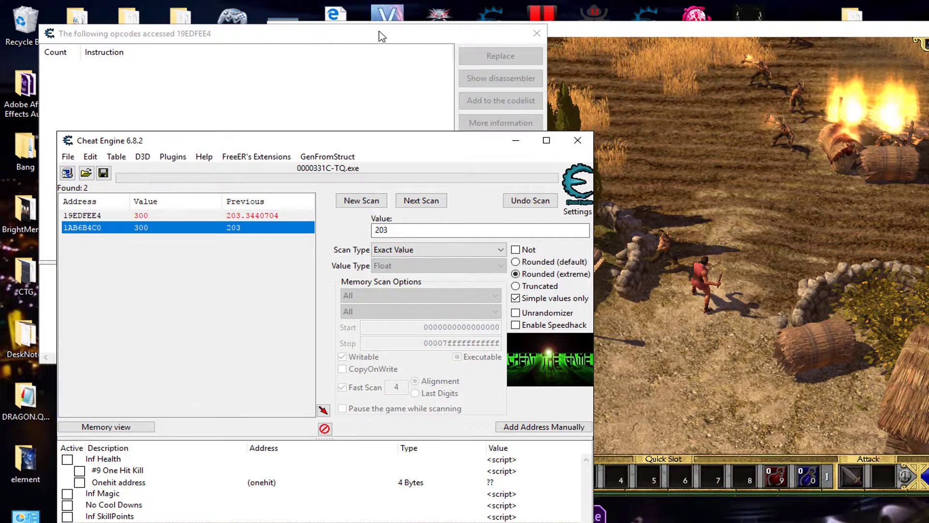
# Switch to Titan Quest and let the satyrs attack to record opcodes accessing 19EDFEE4, and return to the opcode list.
pyautogui.moveTo(383, 36); pyautogui.dragTo(358, 100)
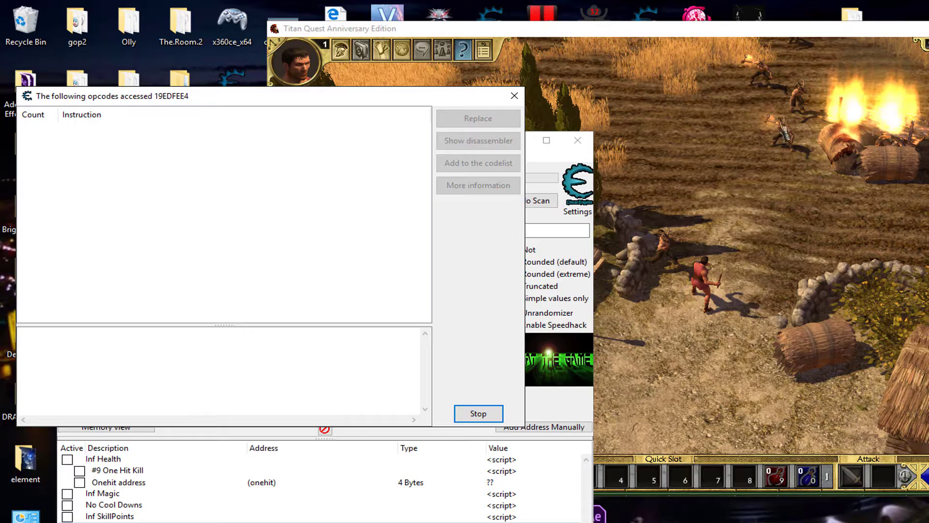
pyautogui.hotkey('alt', 'Tab')
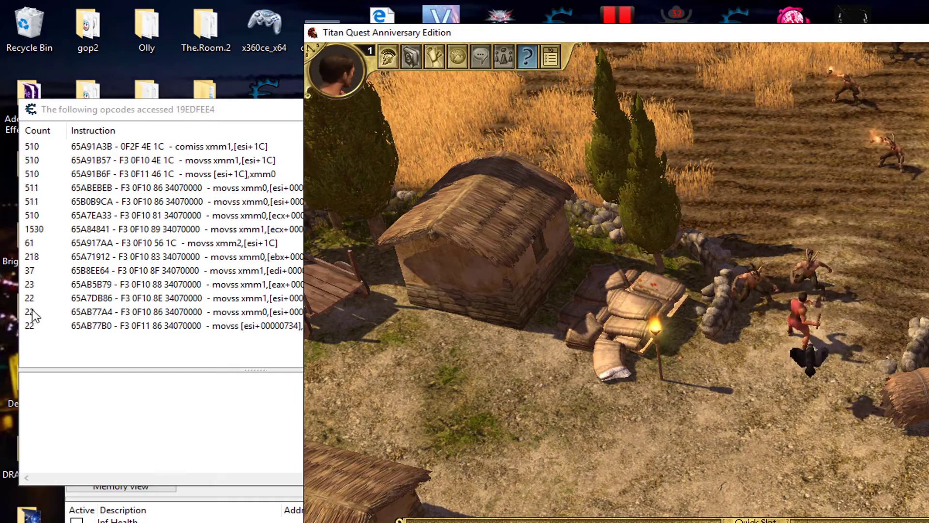
pyautogui.click(33, 289)
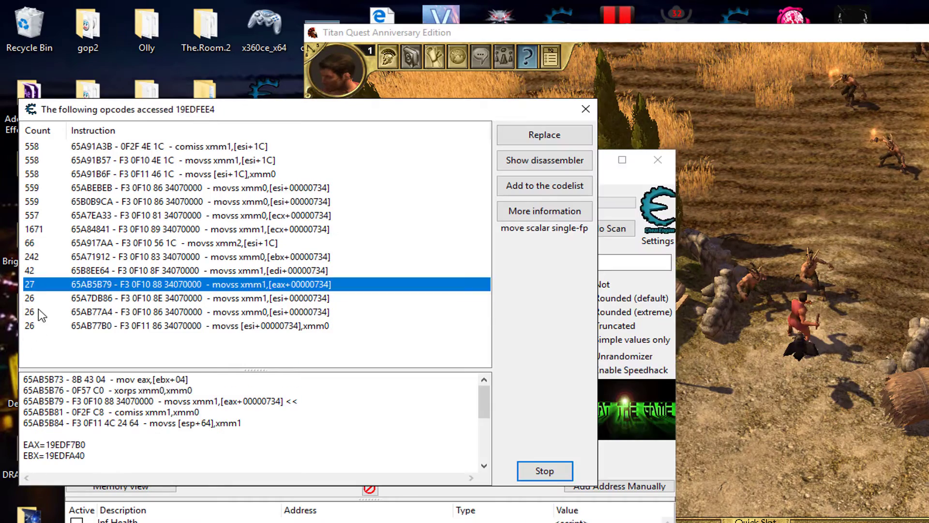
# Examine the recorded opcodes for 19EDFEE4, comparing their access counts, instructions and surrounding code to find the damage write.
pyautogui.click(42, 312)
pyautogui.click(71, 190)
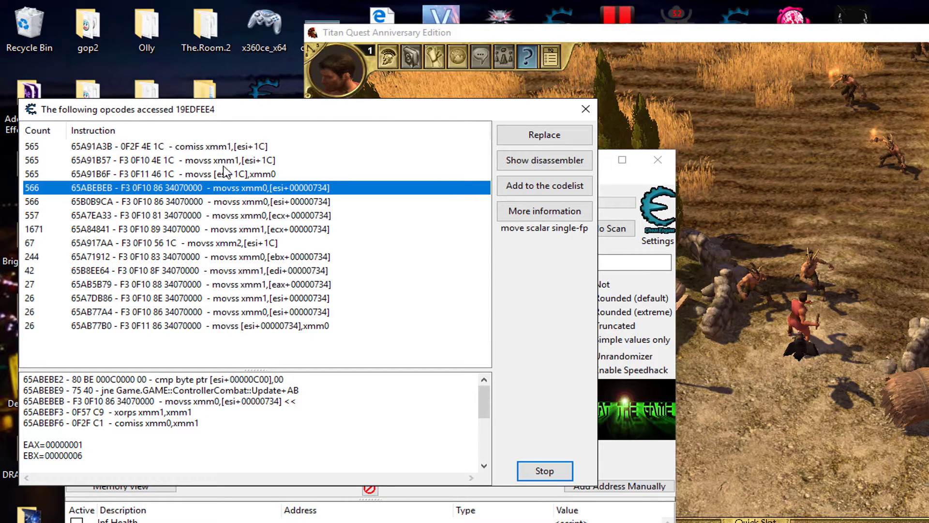
pyautogui.click(265, 246)
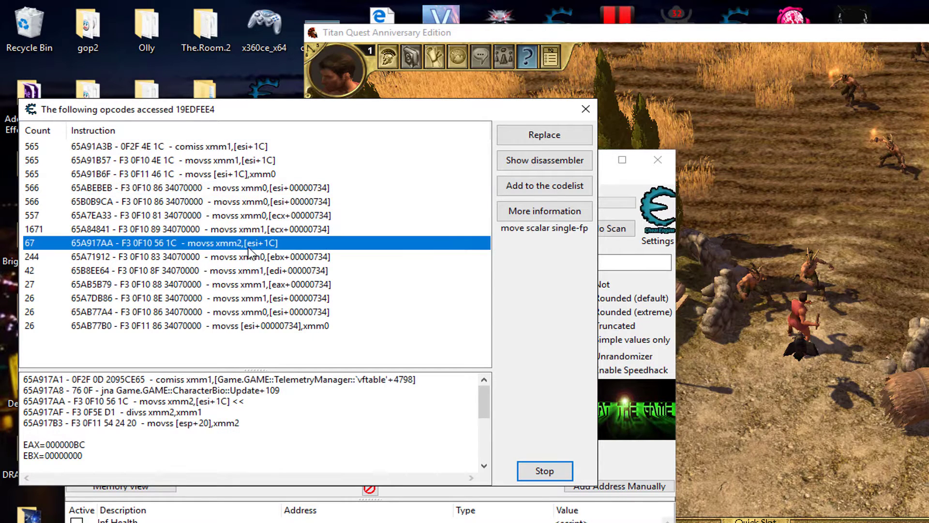
pyautogui.click(111, 257)
pyautogui.click(177, 157)
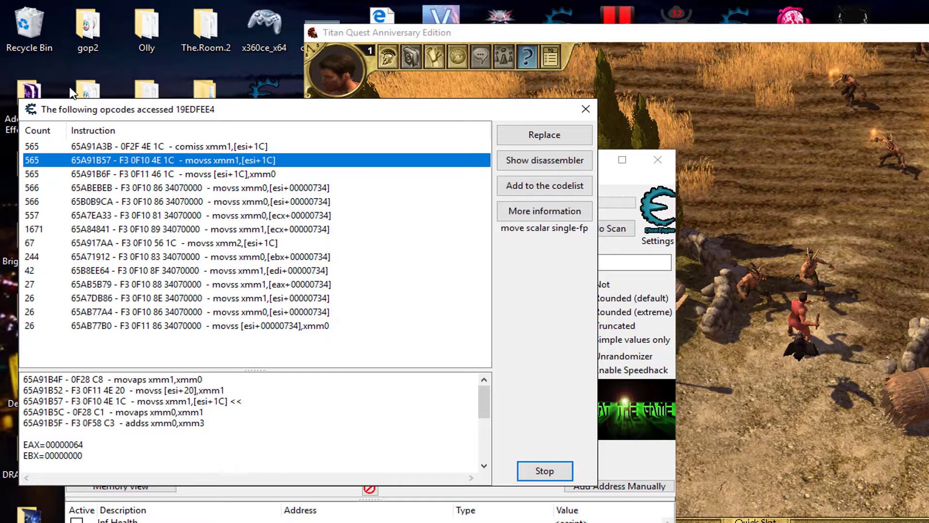
pyautogui.click(92, 284)
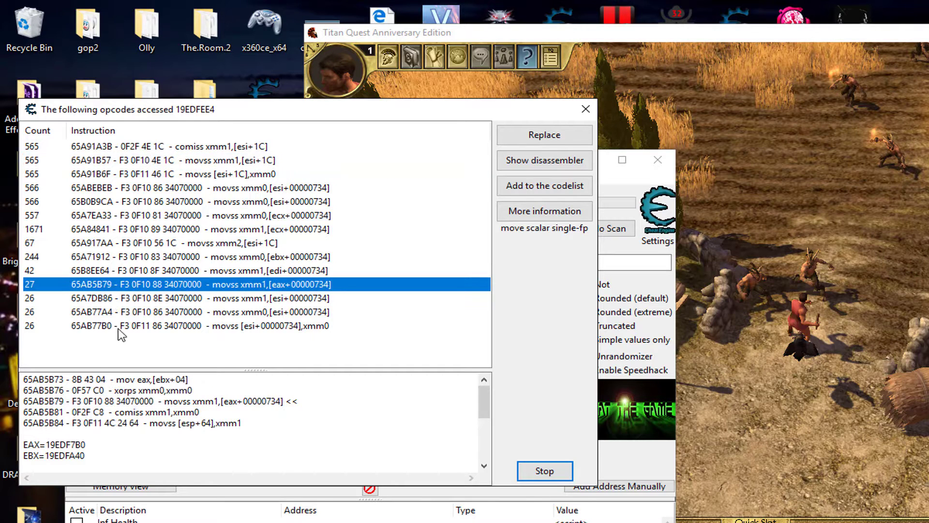
pyautogui.click(117, 298)
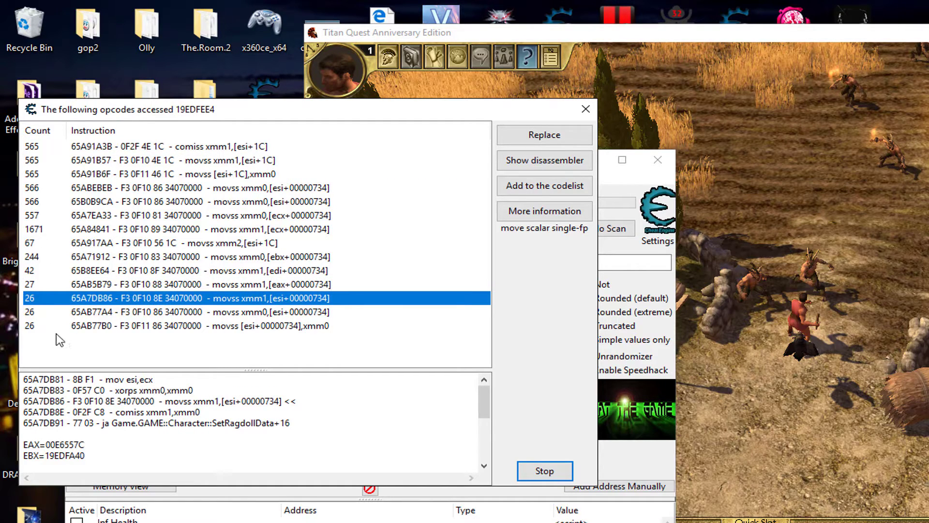
pyautogui.click(33, 314)
pyautogui.click(29, 325)
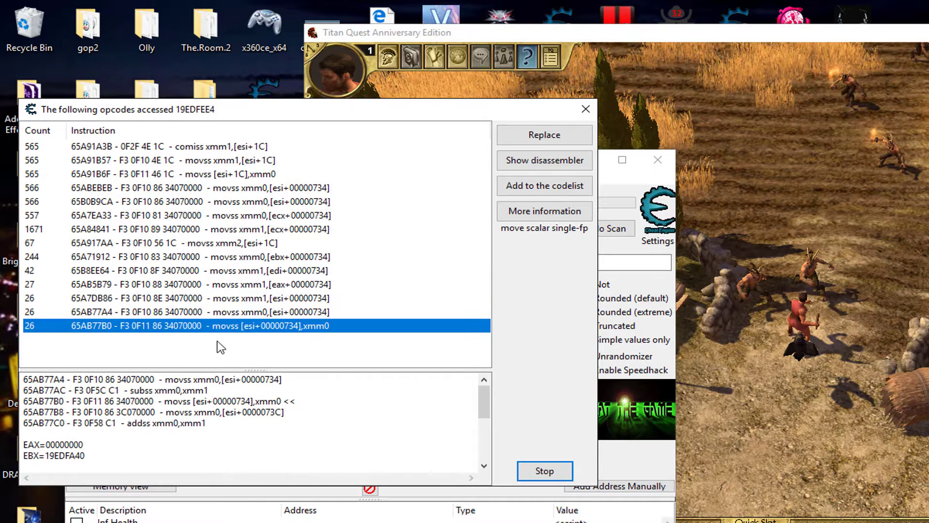
pyautogui.click(30, 312)
# Stop recording opcodes and show instruction 65AB77B0, movss [esi+00000734],xmm0, with its preceding code in the disassembler.
pyautogui.click(29, 326)
pyautogui.click(544, 471)
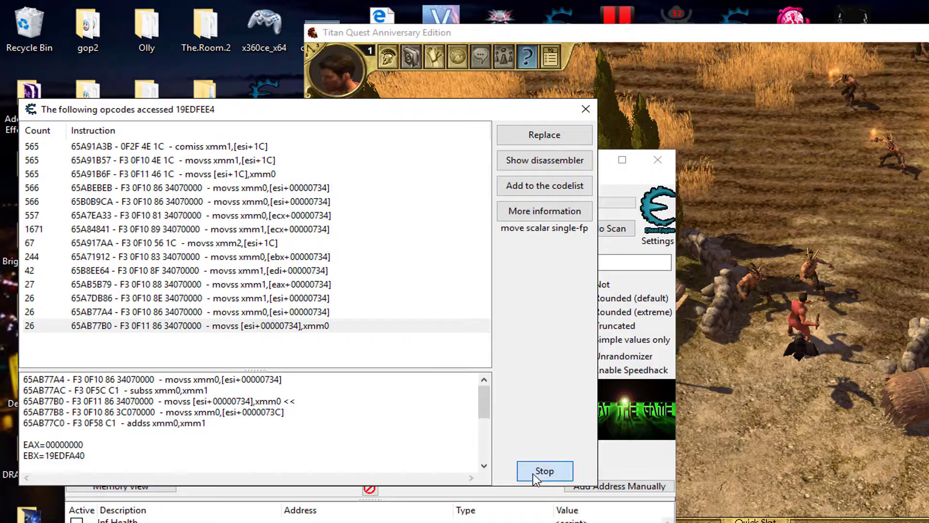
pyautogui.click(539, 164)
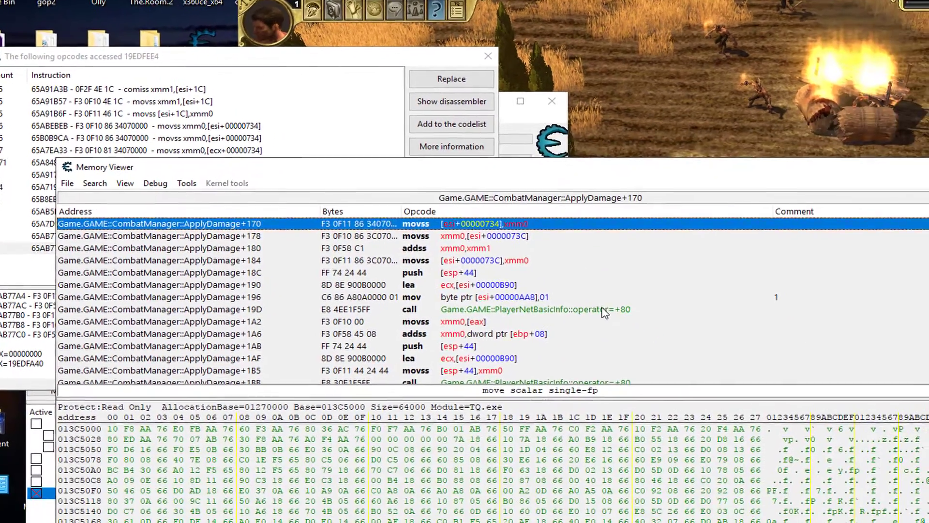
pyautogui.scroll(2, 795, 408)
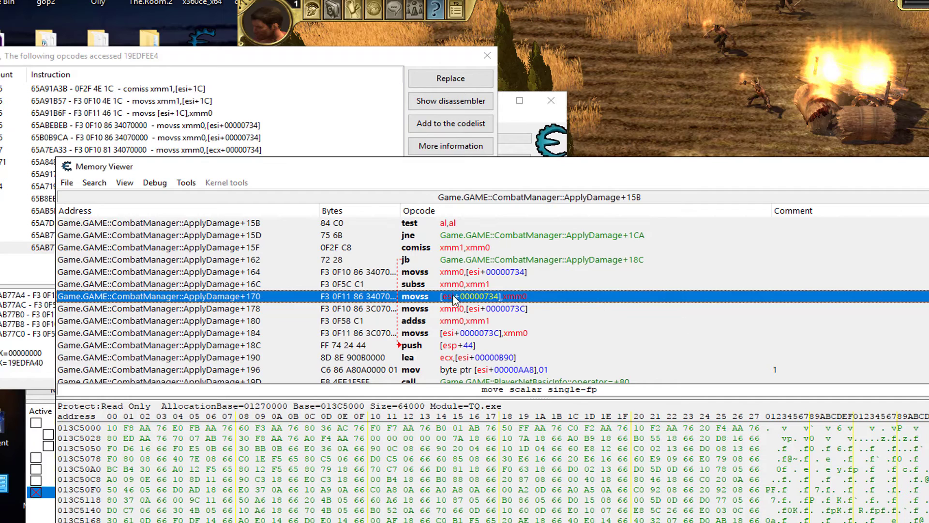
# Examine the health load, subtraction and following movss instructions around ApplyDamage+170 in the disassembler.
pyautogui.click(458, 272)
pyautogui.click(443, 286)
pyautogui.click(502, 310)
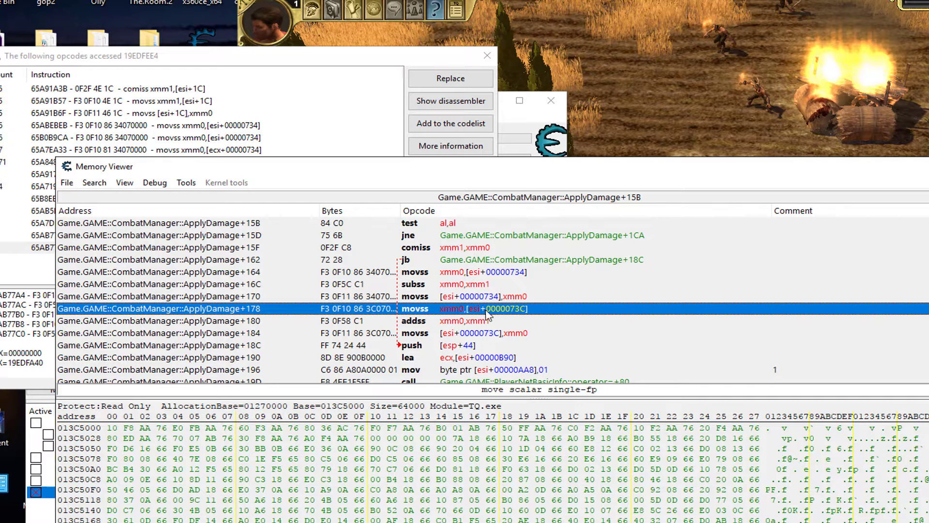
# Show more information for opcode 65AB77B0 and read the float value of xmm0 in its FPU registers.
pyautogui.click(375, 56)
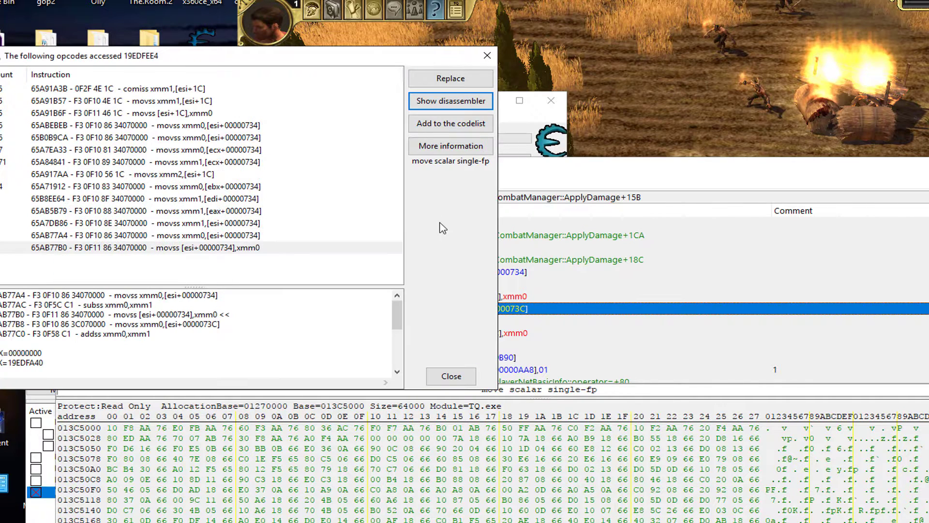
pyautogui.click(451, 146)
pyautogui.click(237, 159)
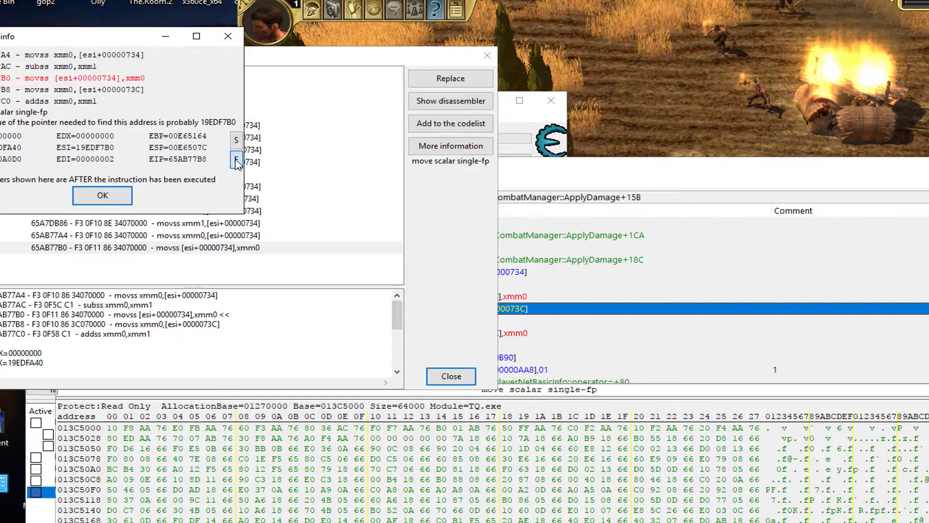
pyautogui.moveTo(304, 108); pyautogui.dragTo(277, 104)
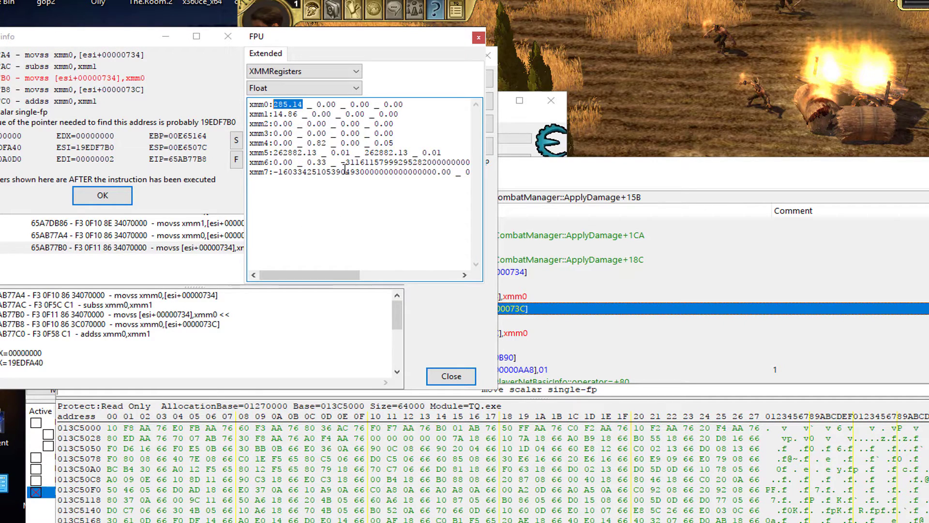
pyautogui.click(479, 38)
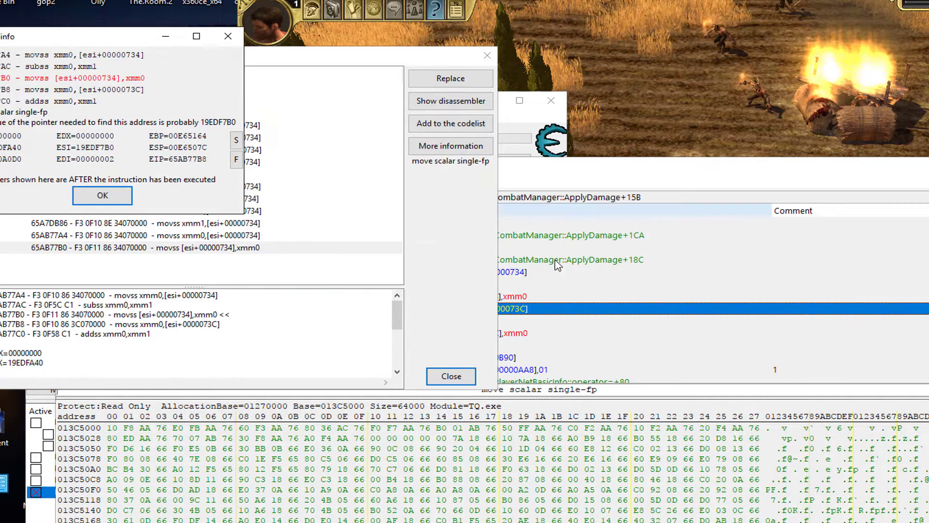
# Trace through ApplyDamage+164 to +178 how the value at [esi+00000734] is loaded, reduced by xmm1 and written back.
pyautogui.click(580, 173)
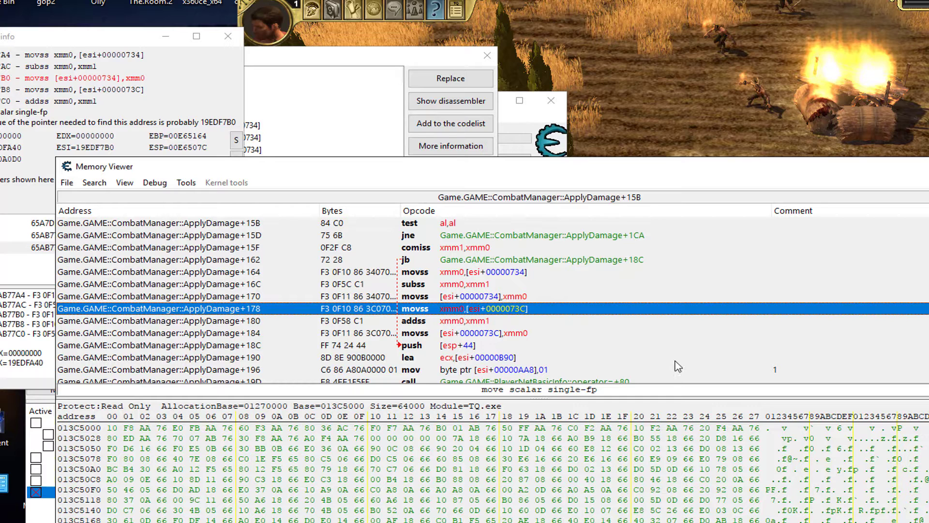
pyautogui.click(490, 272)
pyautogui.click(491, 309)
pyautogui.click(491, 299)
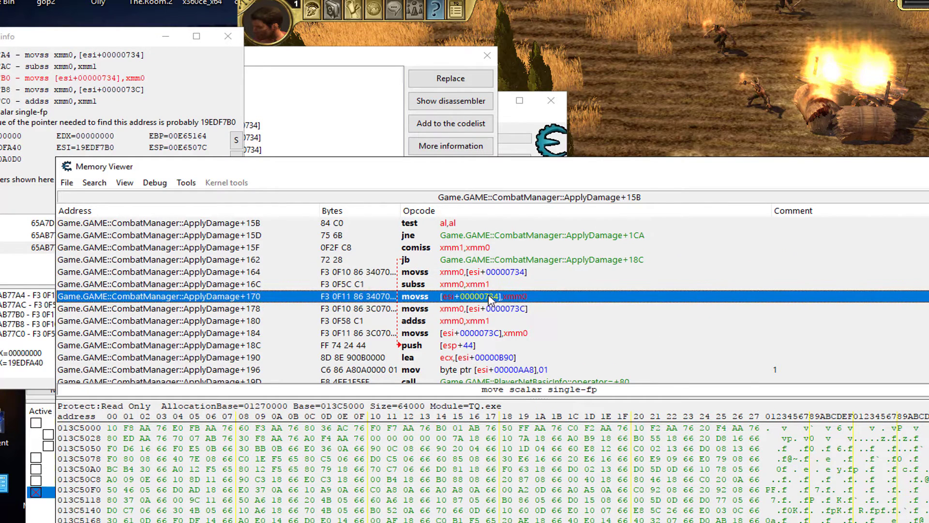
pyautogui.click(483, 274)
pyautogui.click(484, 285)
pyautogui.click(484, 296)
pyautogui.click(484, 273)
pyautogui.click(483, 297)
pyautogui.click(368, 60)
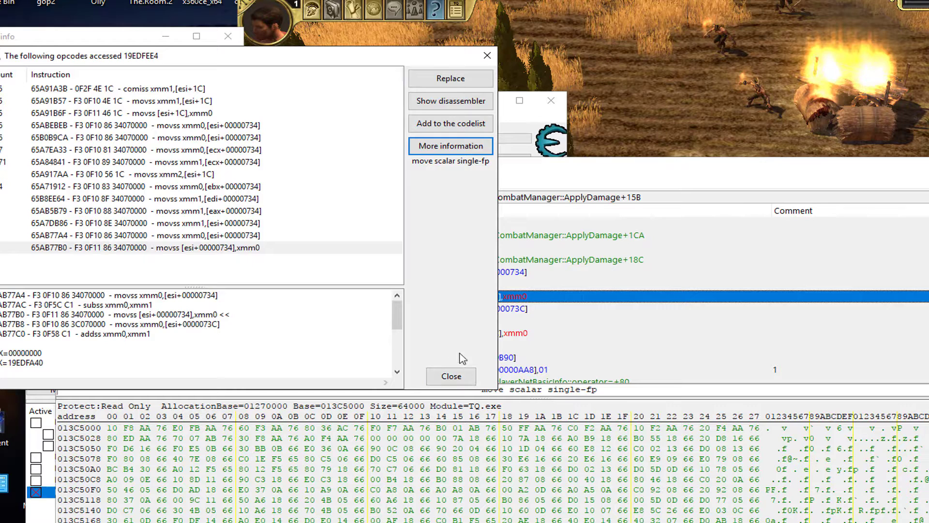
pyautogui.click(648, 164)
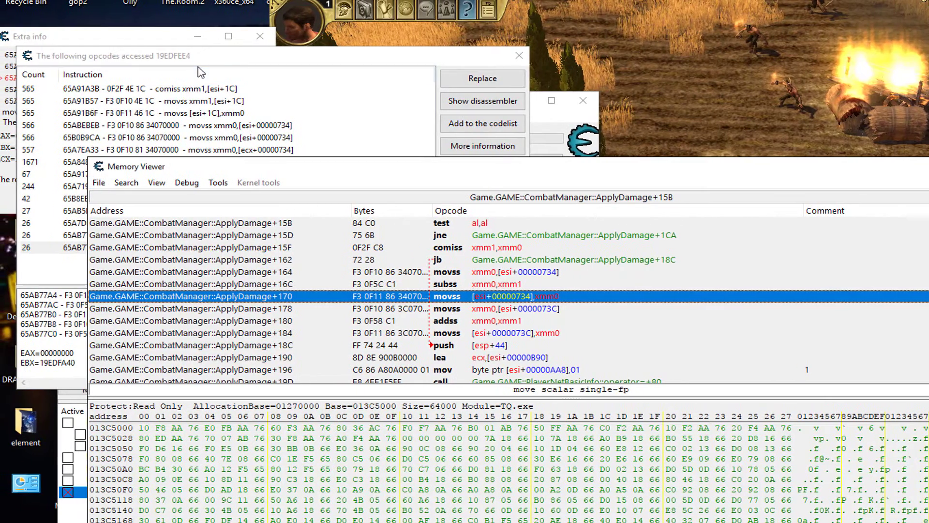
# Examine the other recorded opcodes for 19EDFEE4, comparing their counts and surrounding code with the damage write at 65AB77B0.
pyautogui.click(199, 64)
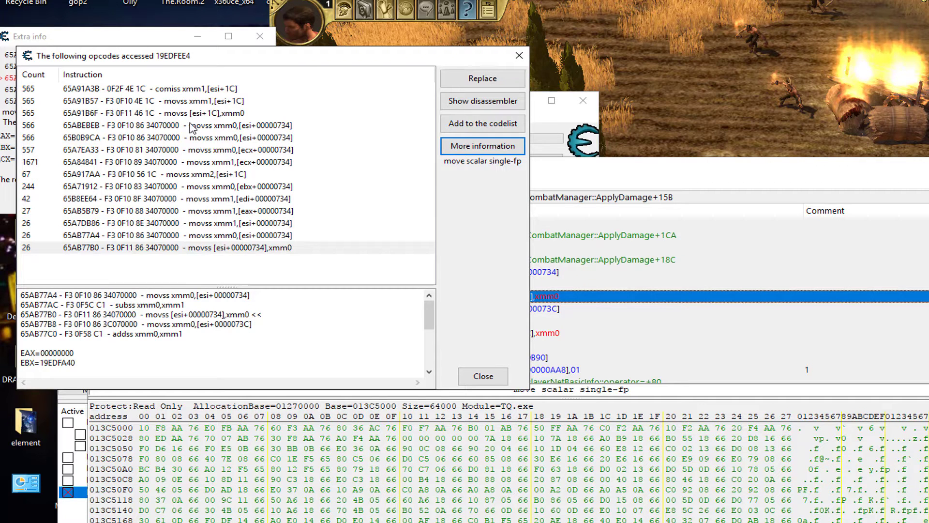
pyautogui.click(188, 89)
pyautogui.click(189, 101)
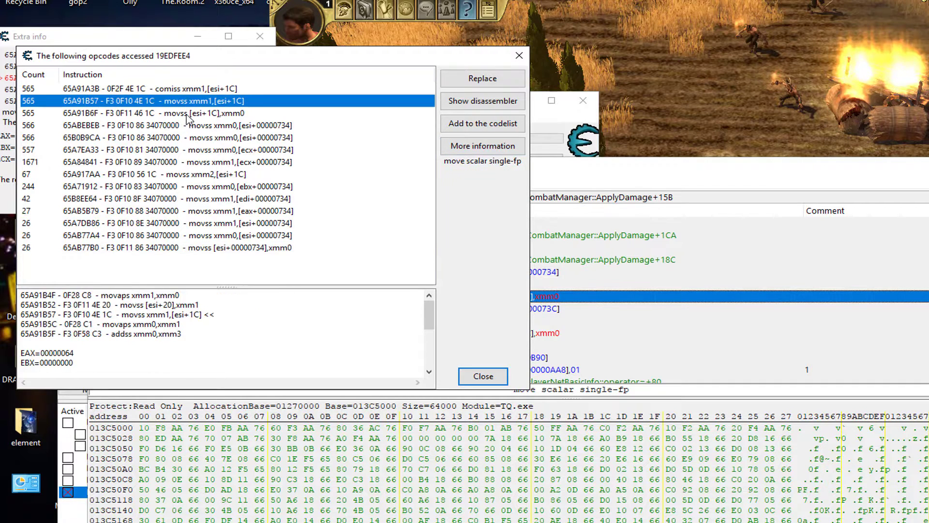
pyautogui.click(191, 113)
pyautogui.click(192, 137)
pyautogui.click(198, 150)
pyautogui.click(208, 163)
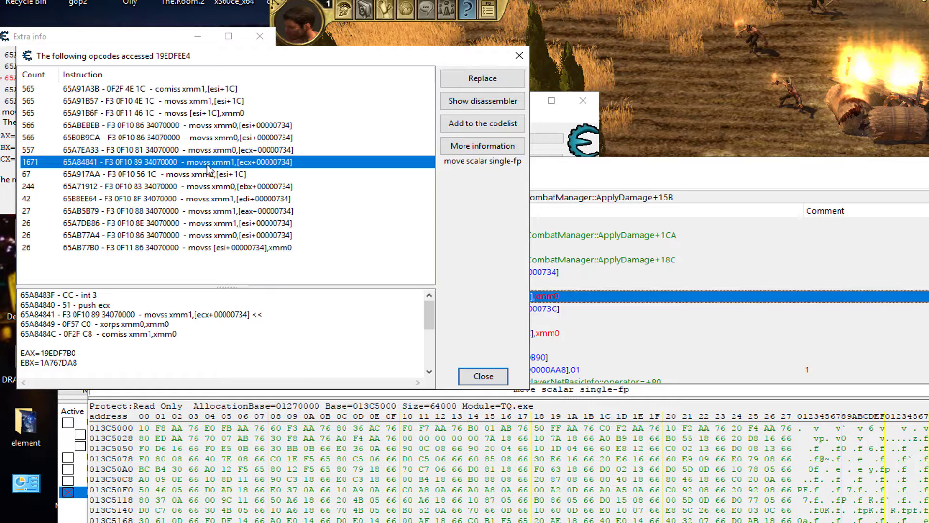
pyautogui.click(223, 248)
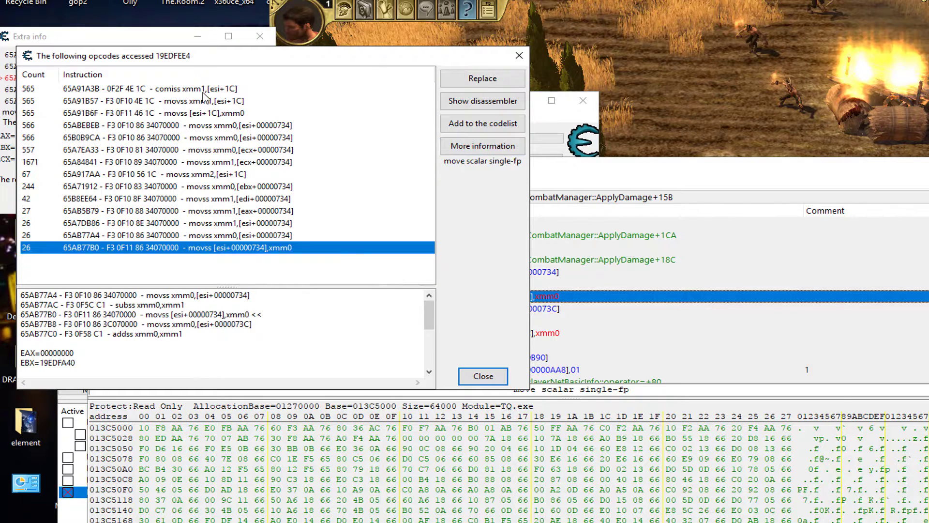
pyautogui.click(203, 92)
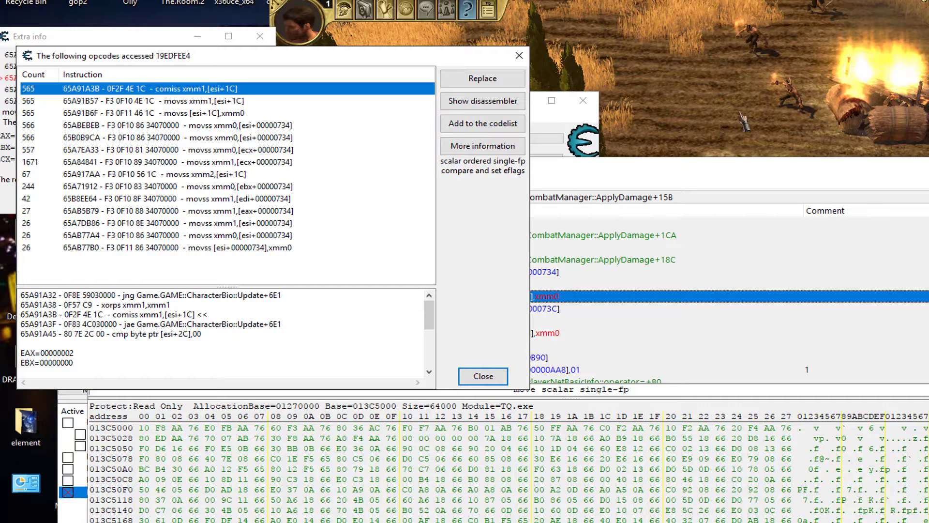
pyautogui.click(174, 104)
pyautogui.click(181, 125)
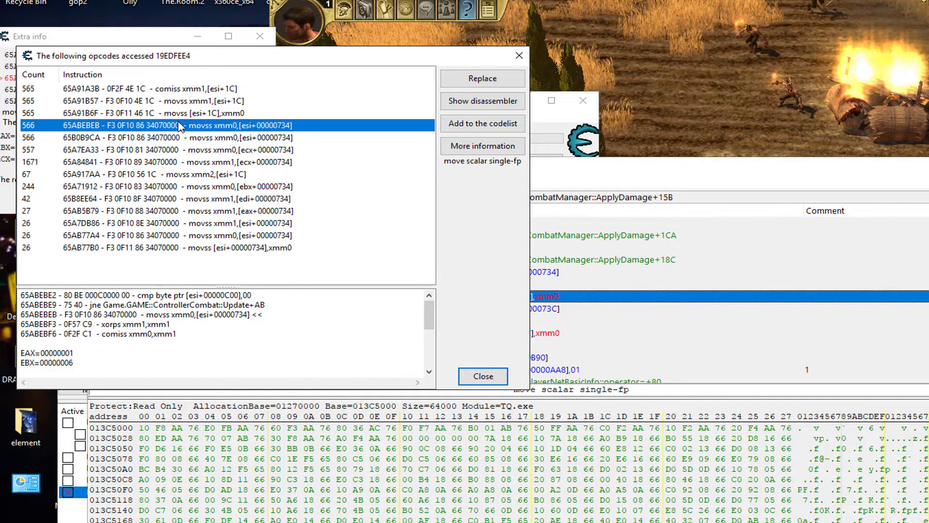
pyautogui.click(184, 148)
pyautogui.click(182, 114)
pyautogui.click(190, 98)
pyautogui.click(192, 90)
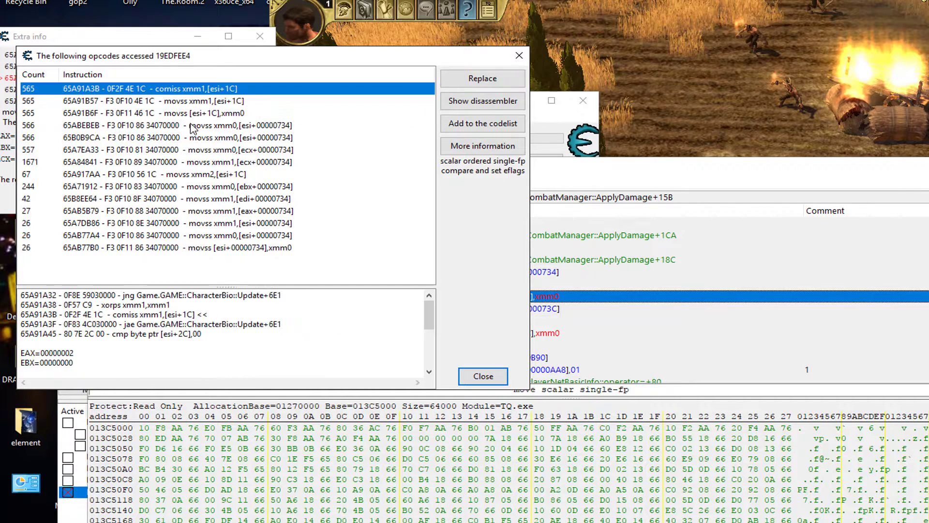
pyautogui.click(193, 125)
pyautogui.click(193, 138)
pyautogui.click(194, 162)
pyautogui.click(194, 175)
pyautogui.click(198, 149)
pyautogui.click(198, 138)
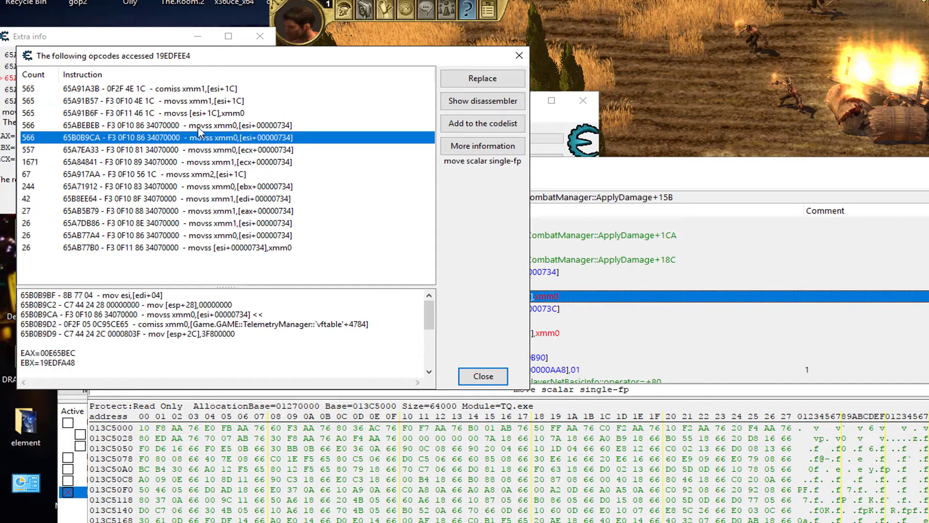
pyautogui.click(200, 125)
pyautogui.click(198, 113)
pyautogui.click(200, 90)
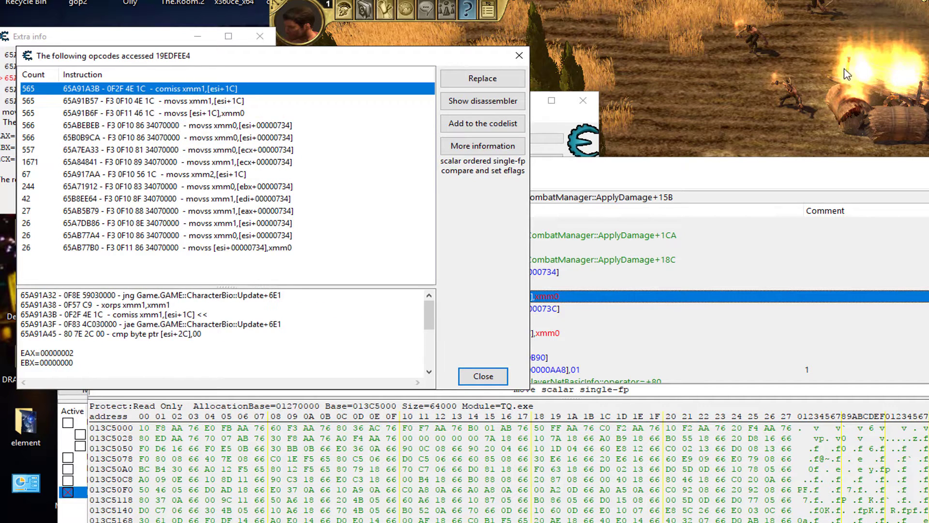
# Find out what addresses the movss [esi+00000734],xmm0 instruction accesses, showing values as Float in a narrowed window beside the game.
pyautogui.click(564, 300)
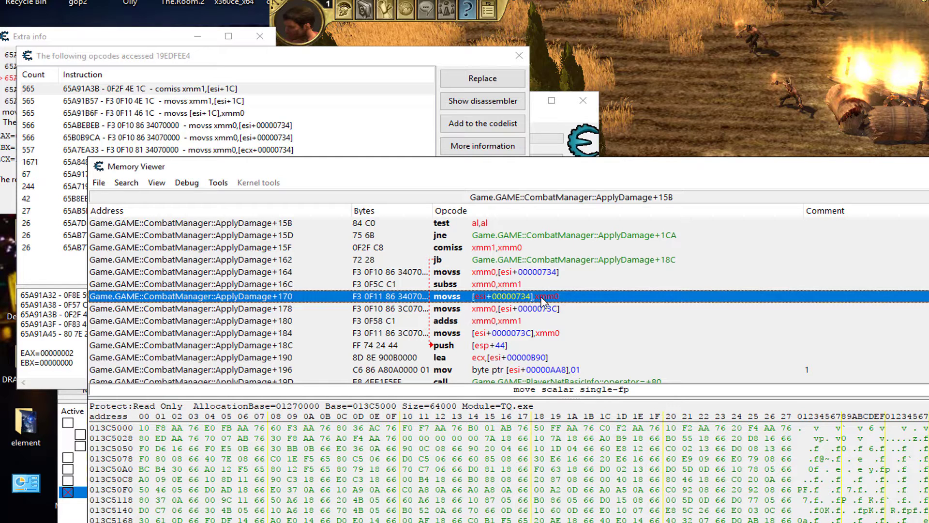
pyautogui.rightClick(543, 301)
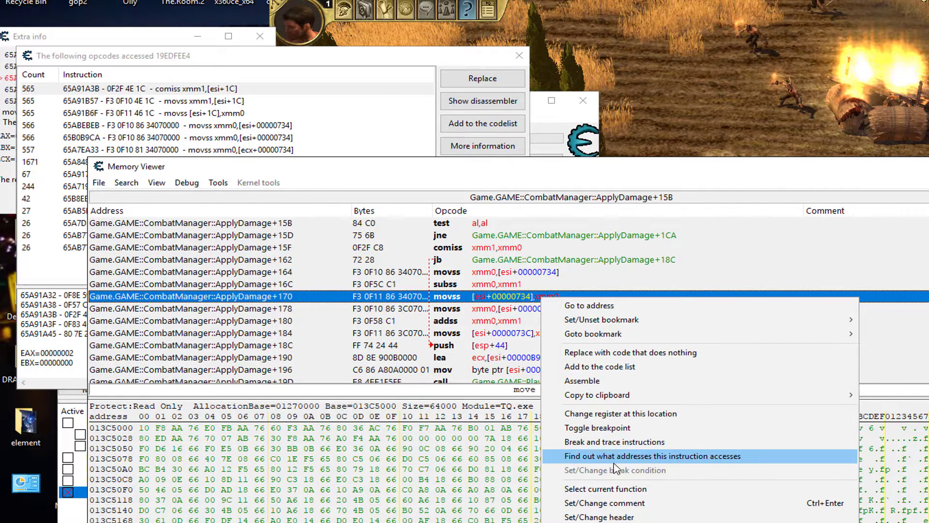
pyautogui.click(734, 459)
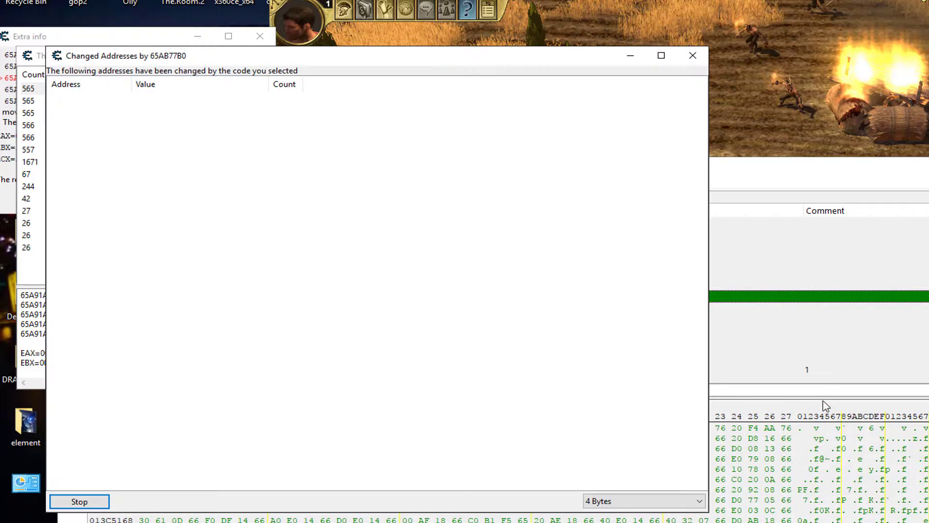
pyautogui.moveTo(462, 63); pyautogui.dragTo(419, 17)
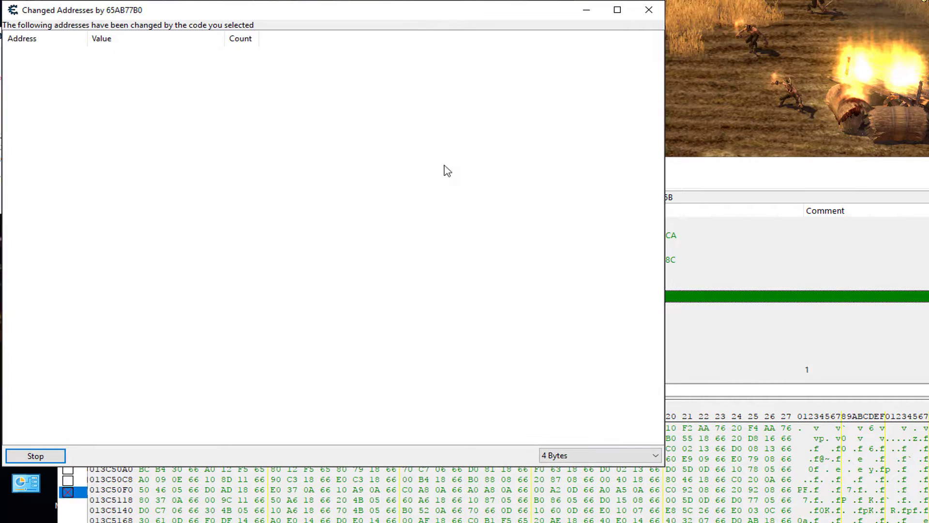
pyautogui.click(561, 458)
pyautogui.click(556, 497)
pyautogui.moveTo(641, 191); pyautogui.dragTo(441, 196)
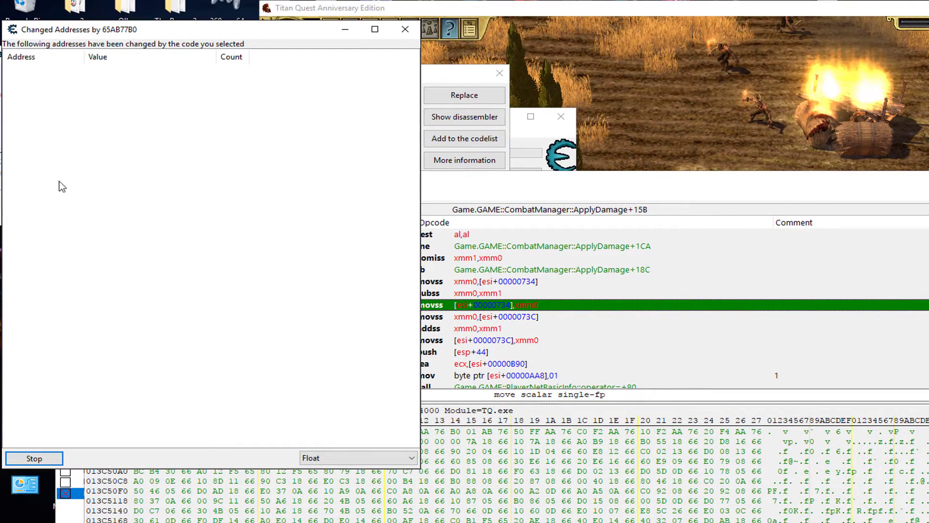
# Switch to Titan Quest and fight the satyrs to record changed addresses, then pause the game and return to the address list.
pyautogui.hotkey('alt', 'Tab')
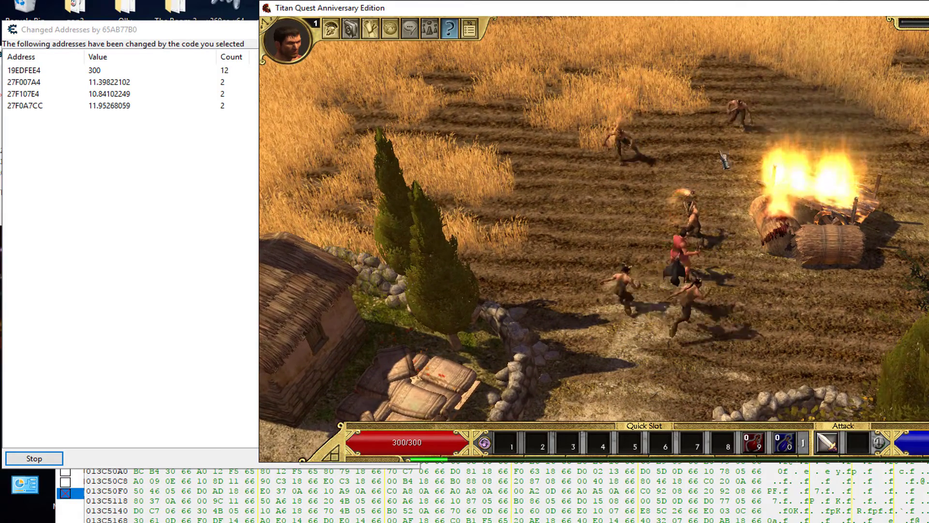
pyautogui.press('Escape')
pyautogui.click(165, 46)
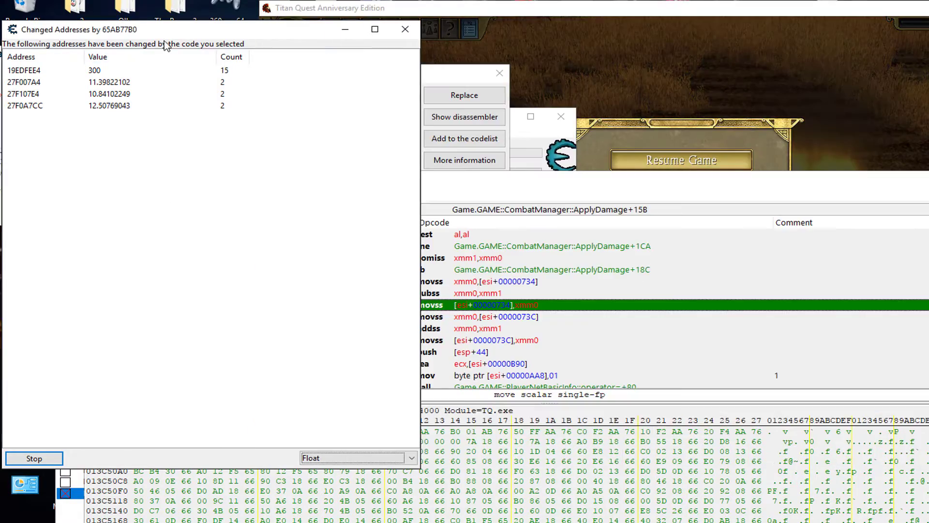
# Move the changed addresses window clear of the screen edge and examine each recorded address with its value and count.
pyautogui.moveTo(165, 29); pyautogui.dragTo(371, 162)
pyautogui.click(248, 206)
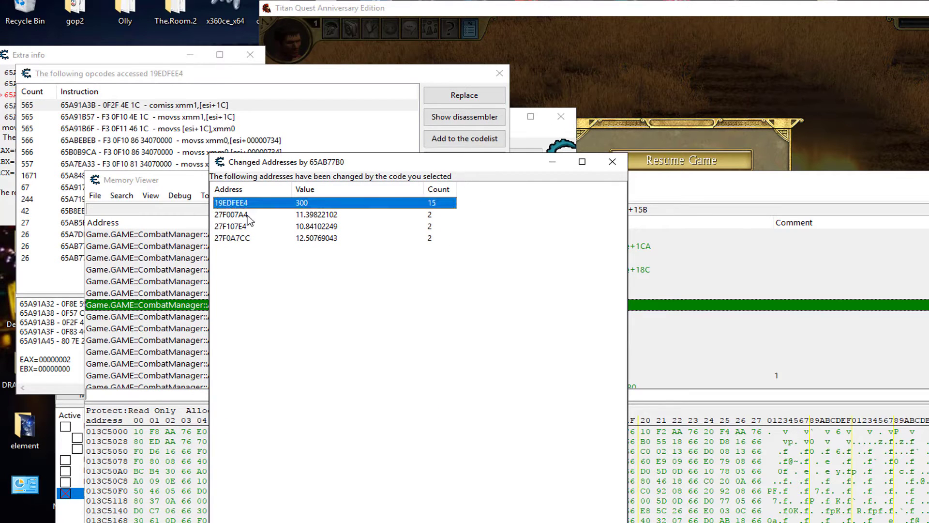
pyautogui.press('Down')
pyautogui.press('Down')
pyautogui.press('Down')
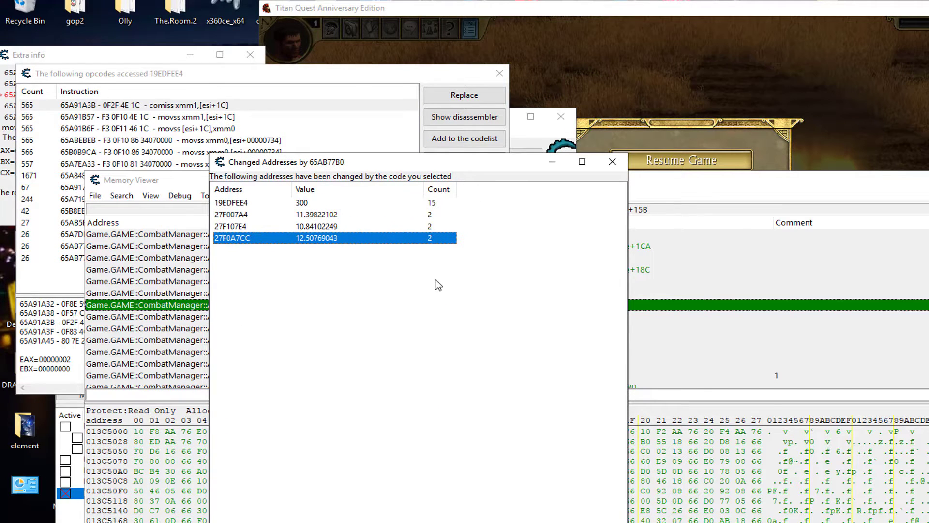
pyautogui.click(226, 203)
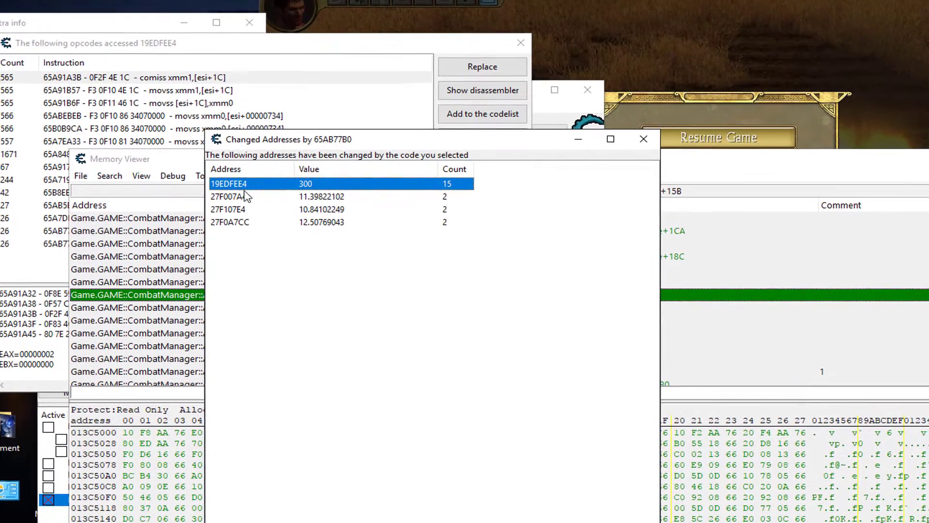
pyautogui.keyDown('shift'); pyautogui.click(224, 221); pyautogui.keyUp('shift')
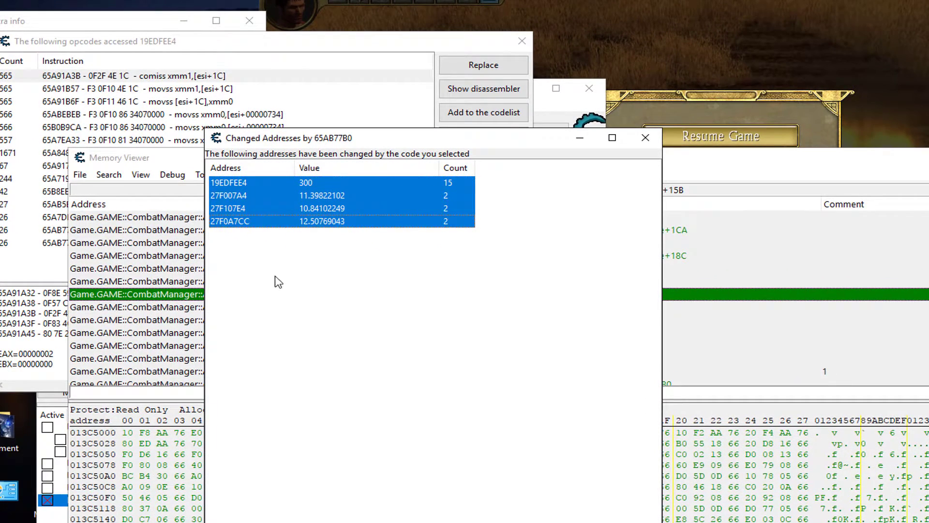
pyautogui.rightClick(264, 225)
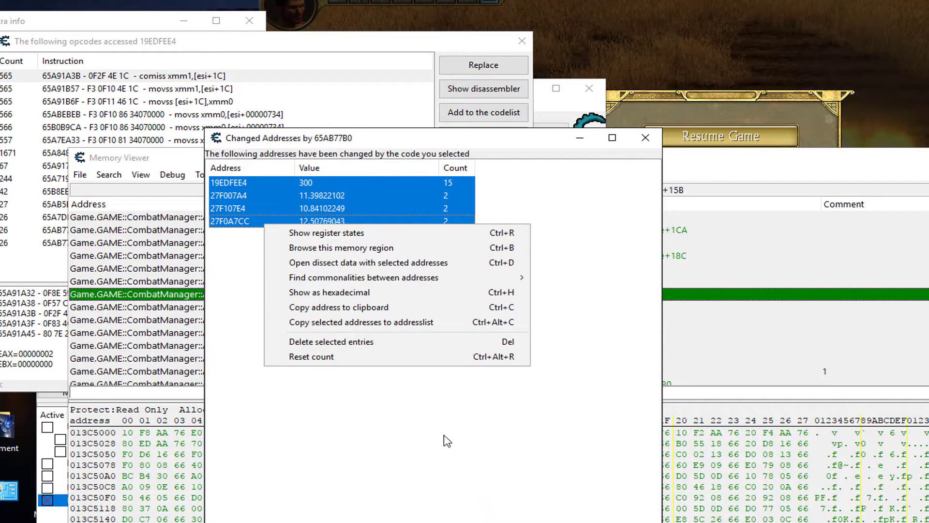
pyautogui.click(276, 283)
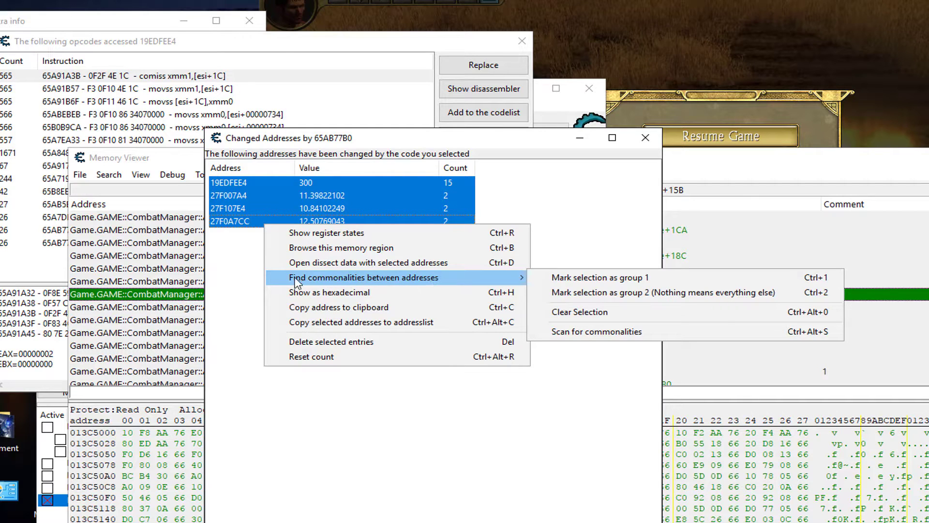
pyautogui.click(251, 387)
# Mark the player's address 19EDFEE4 as group 1 for finding commonalities between addresses.
pyautogui.click(236, 183)
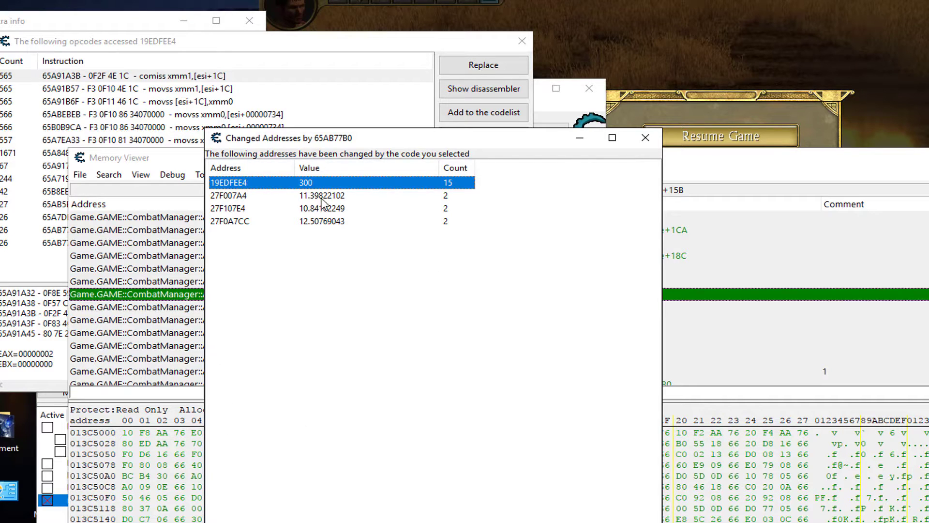
pyautogui.rightClick(243, 185)
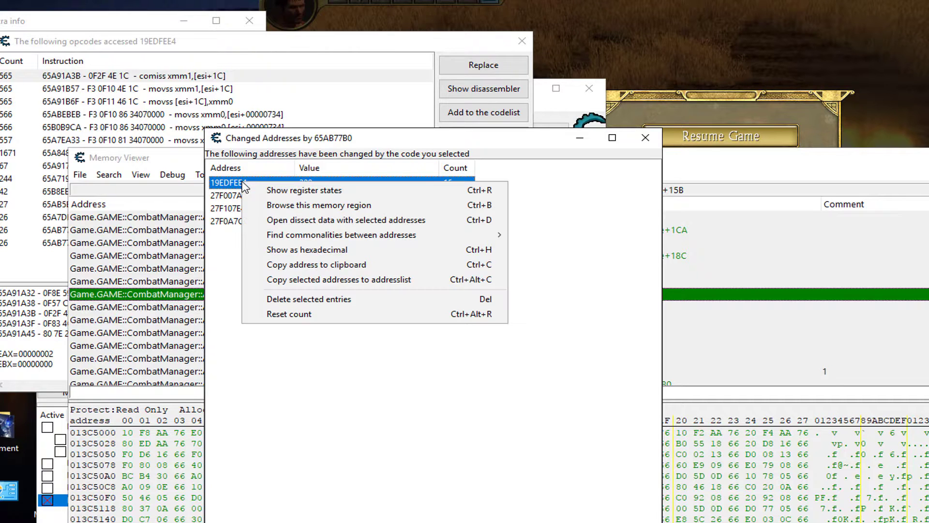
pyautogui.moveTo(247, 236)
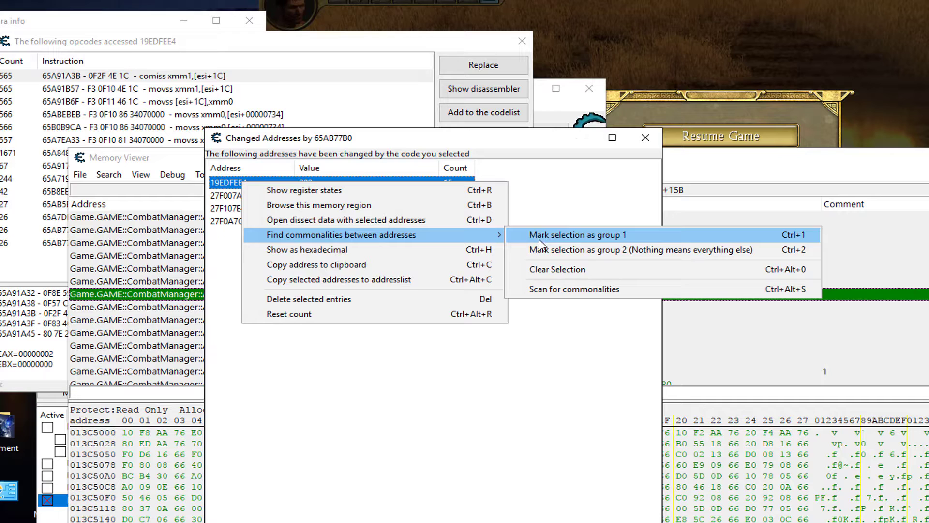
pyautogui.click(613, 237)
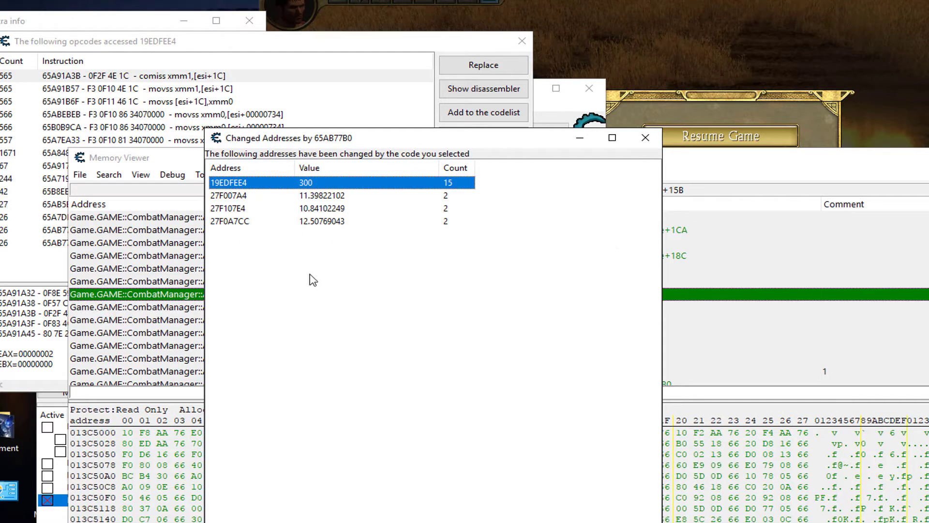
# Mark the enemy address 27F007A4 as group 2 for finding commonalities between addresses.
pyautogui.click(257, 248)
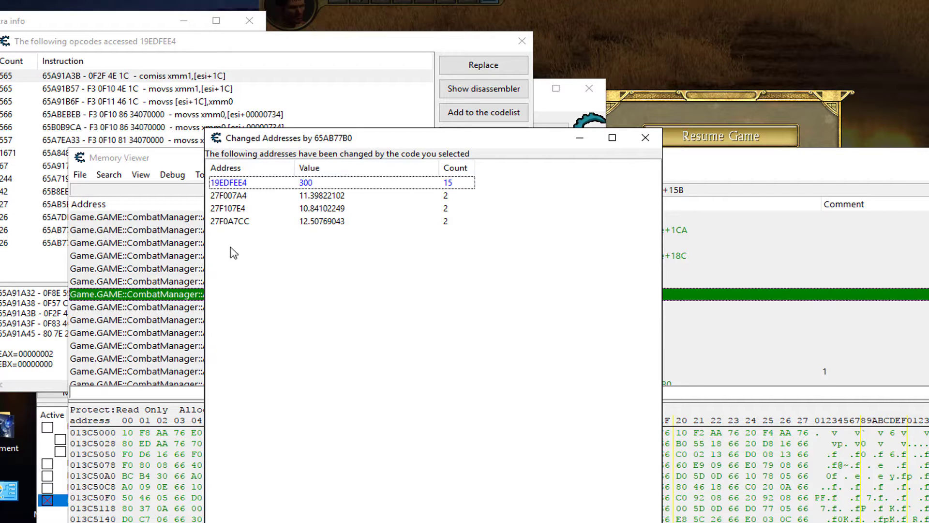
pyautogui.click(246, 196)
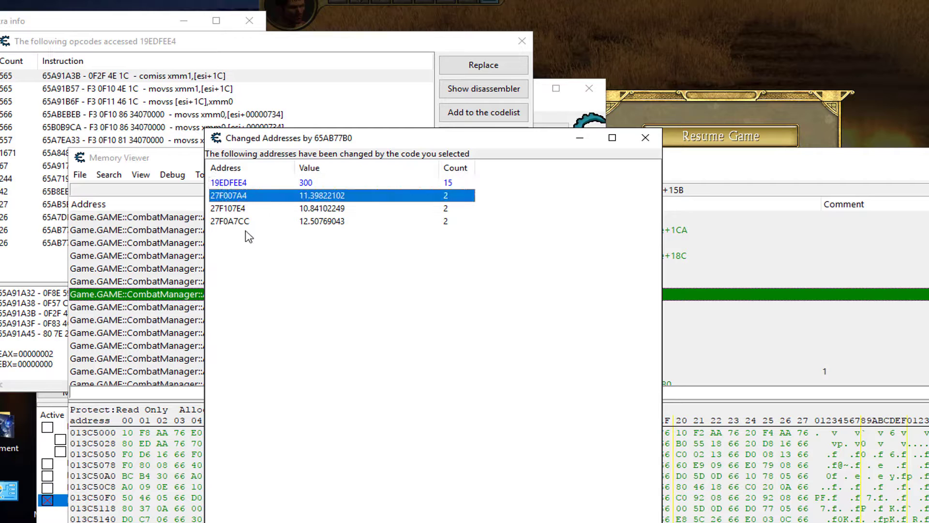
pyautogui.rightClick(235, 195)
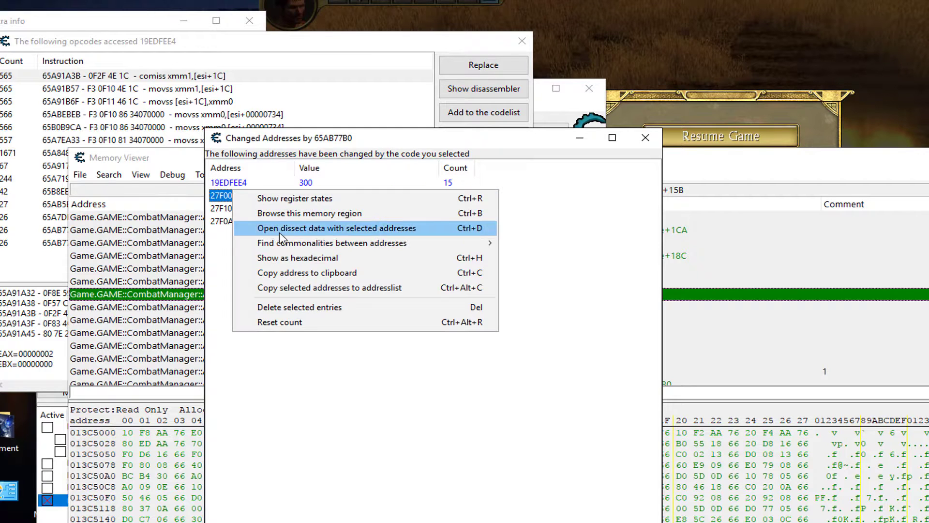
pyautogui.moveTo(453, 244)
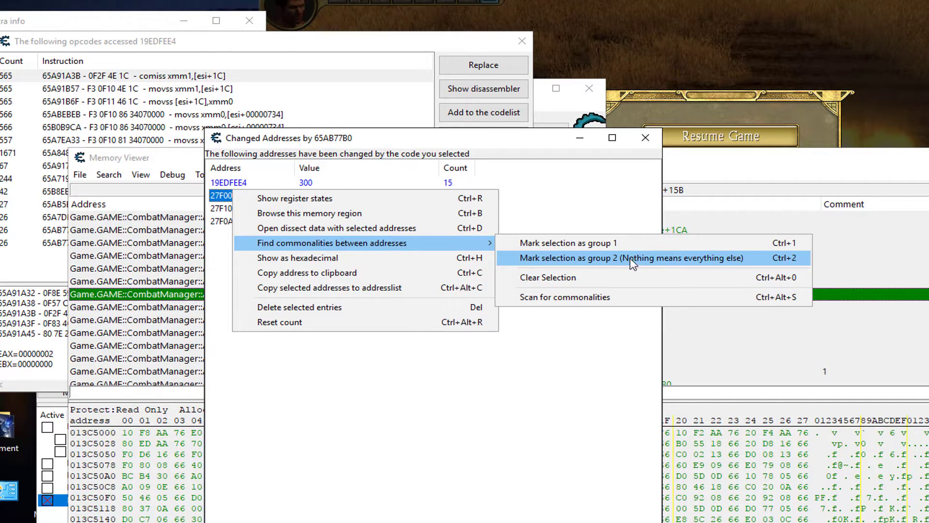
pyautogui.click(707, 261)
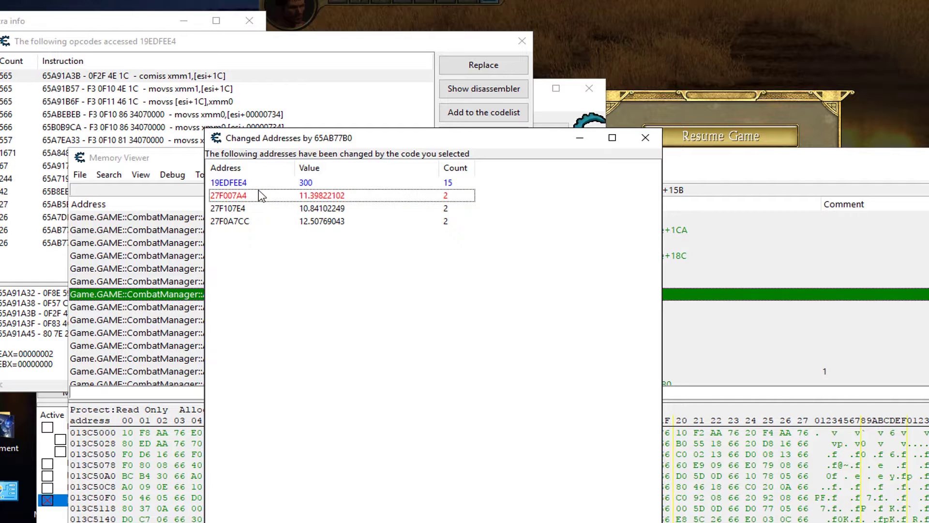
pyautogui.click(323, 198)
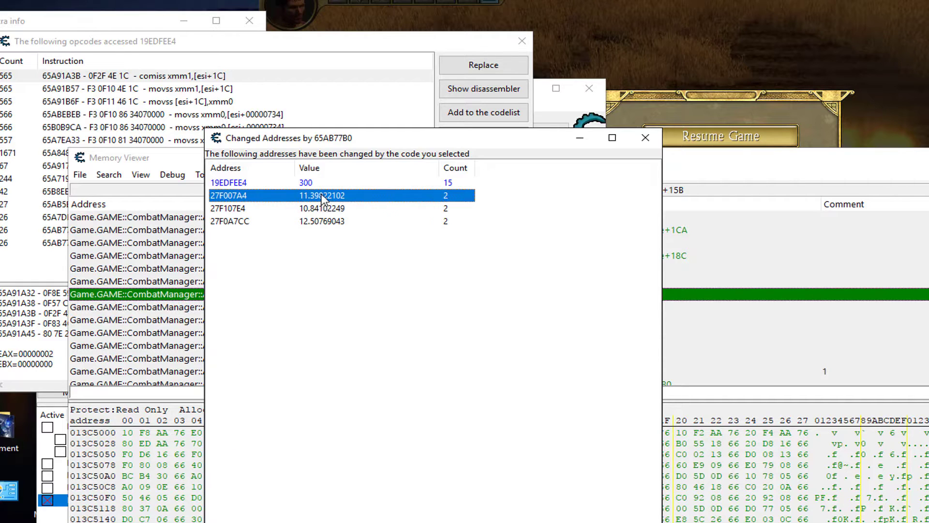
pyautogui.rightClick(323, 196)
pyautogui.moveTo(424, 248)
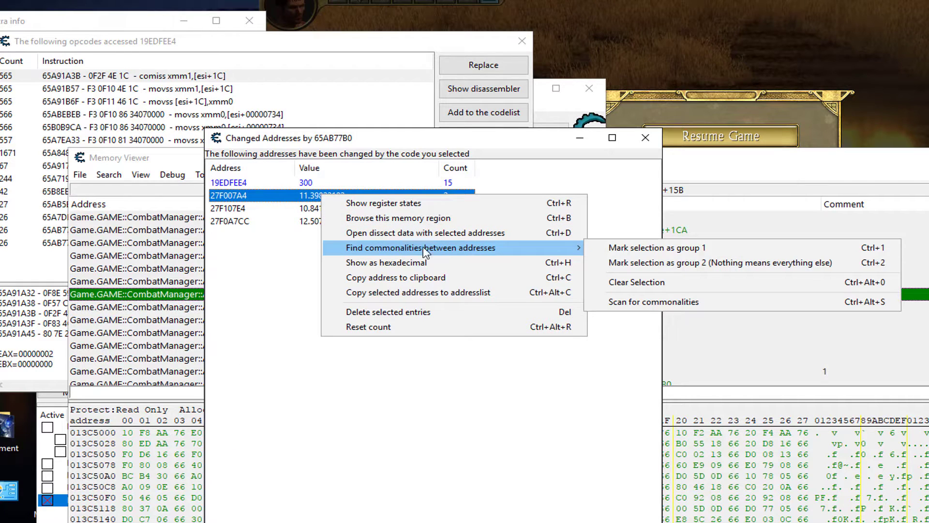
pyautogui.click(623, 265)
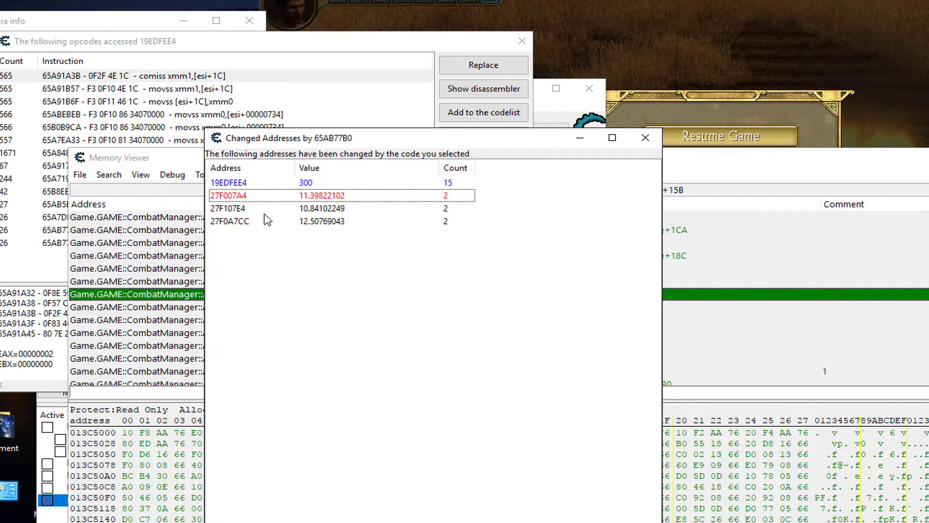
# Clear the commonality group designation, leaving the other two enemy addresses 27F107E4 and 27F0A7CC unmarked.
pyautogui.click(241, 212)
pyautogui.keyDown('shift'); pyautogui.click(243, 222); pyautogui.keyUp('shift')
pyautogui.rightClick(243, 222)
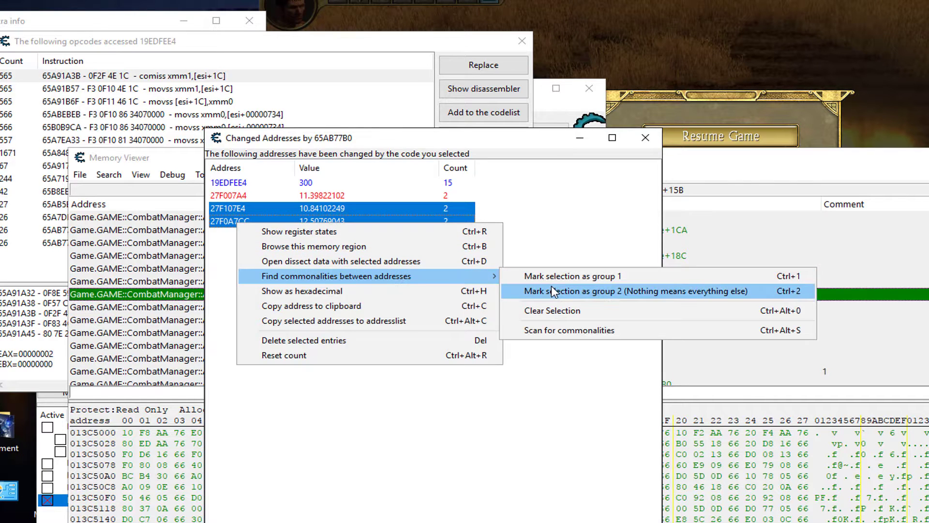
pyautogui.click(256, 195)
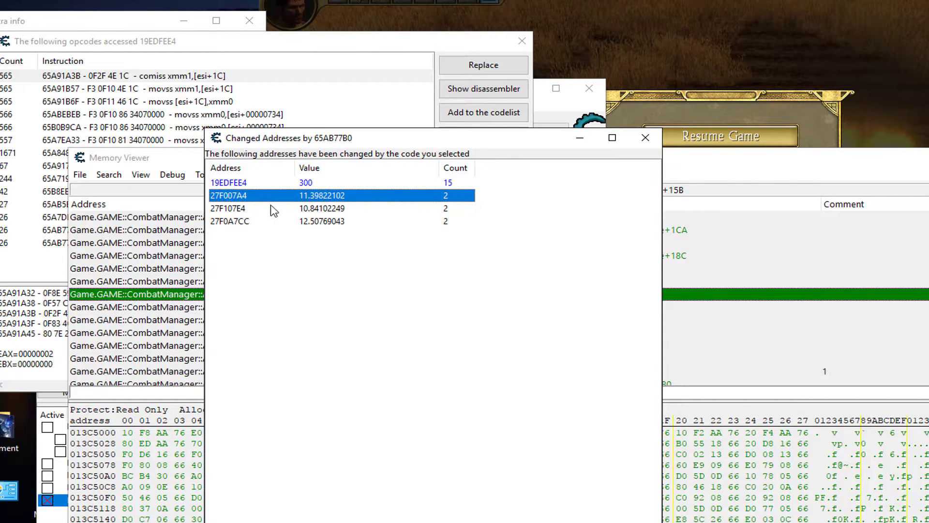
pyautogui.rightClick(329, 198)
pyautogui.moveTo(560, 249)
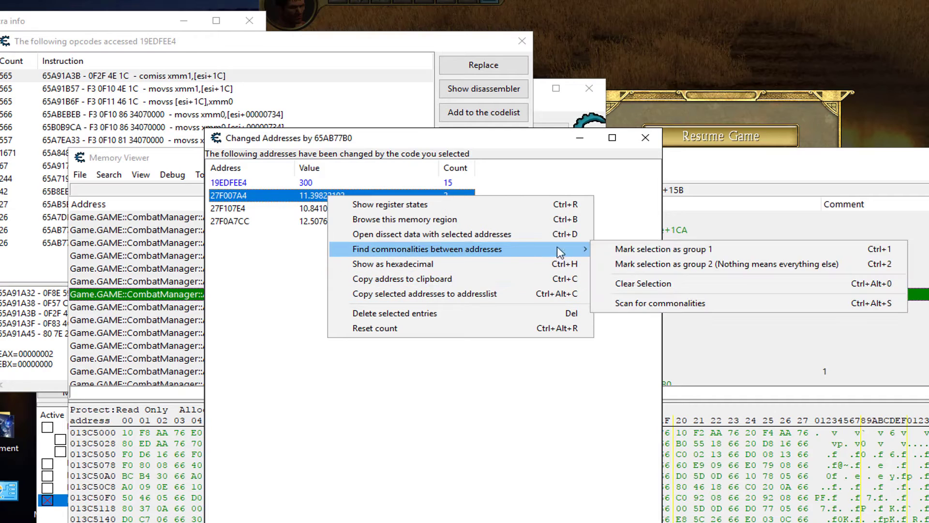
pyautogui.click(651, 285)
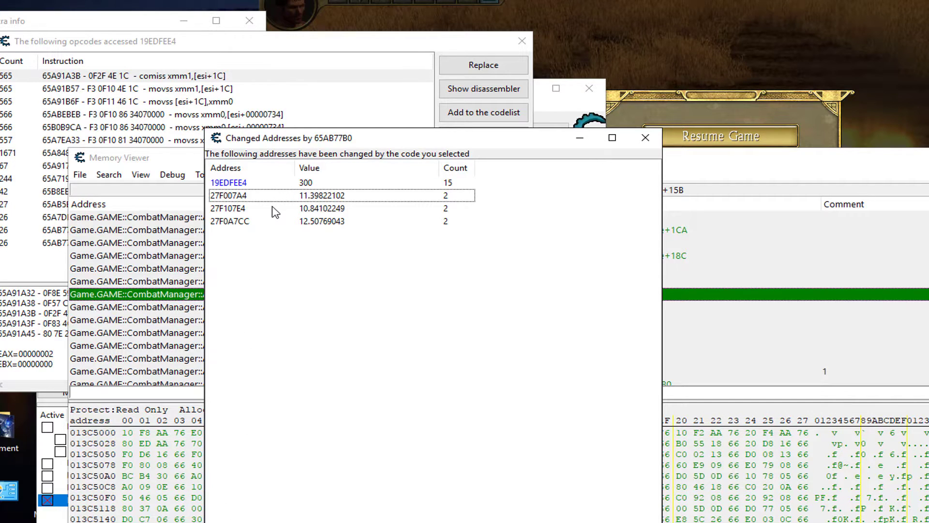
# Try to scan for commonalities from the player's address 19EDFEE4 without a group designated, and dismiss the error.
pyautogui.rightClick(241, 184)
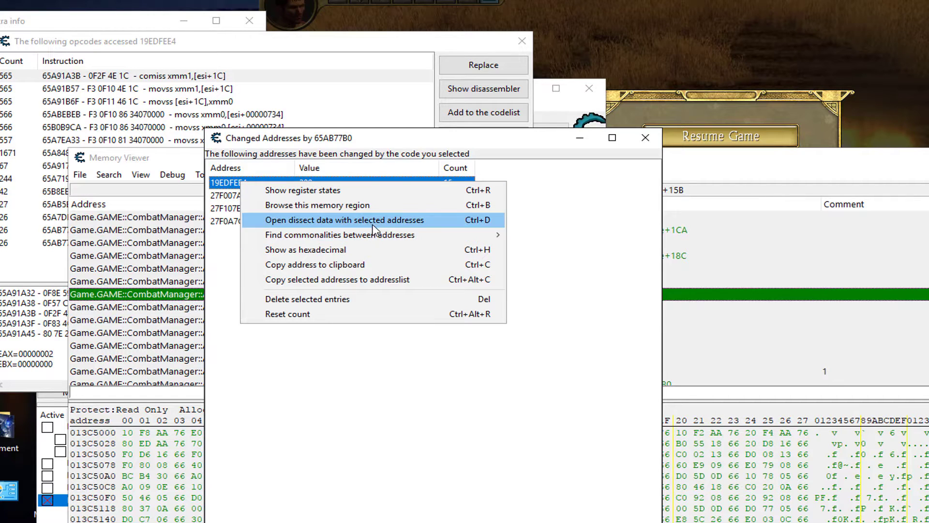
pyautogui.moveTo(400, 235)
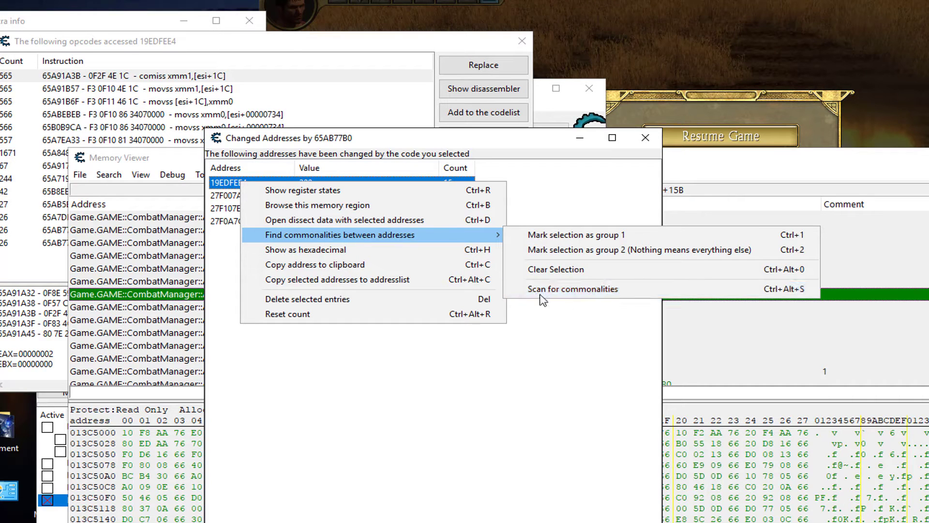
pyautogui.click(599, 295)
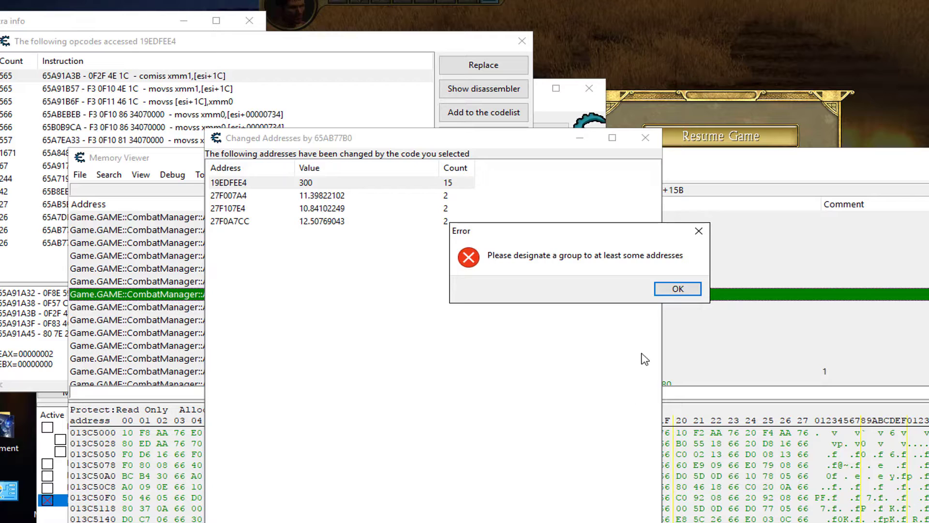
pyautogui.click(677, 289)
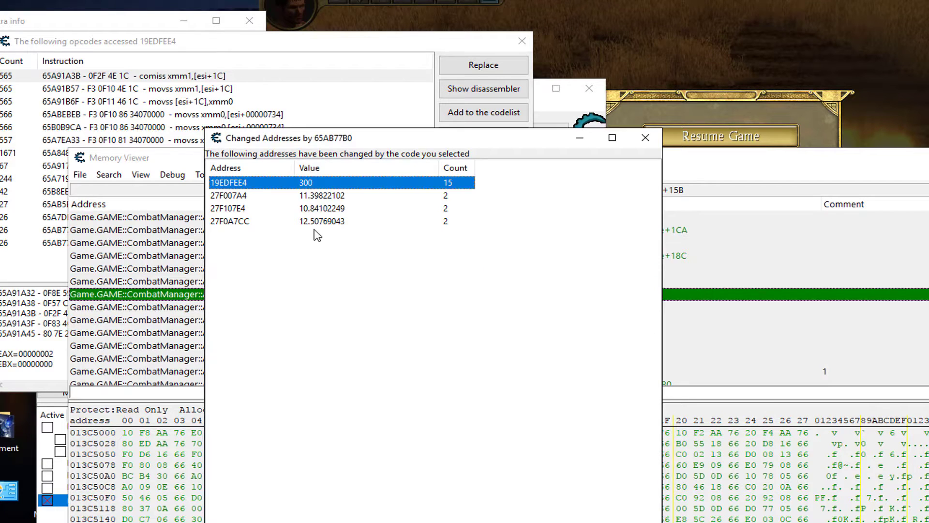
# Mark the player's address 19EDFEE4 as group 1 again and scan for commonalities against all other addresses.
pyautogui.rightClick(252, 184)
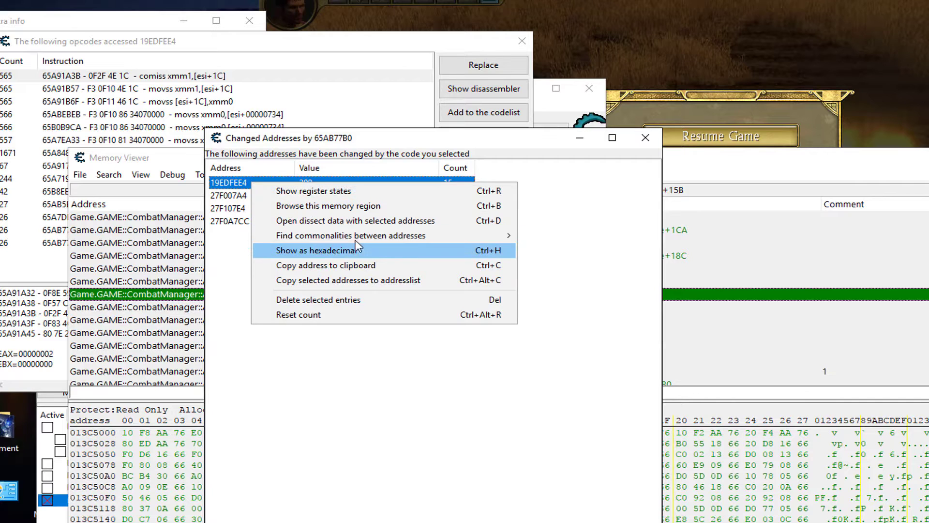
pyautogui.moveTo(482, 236)
pyautogui.click(567, 235)
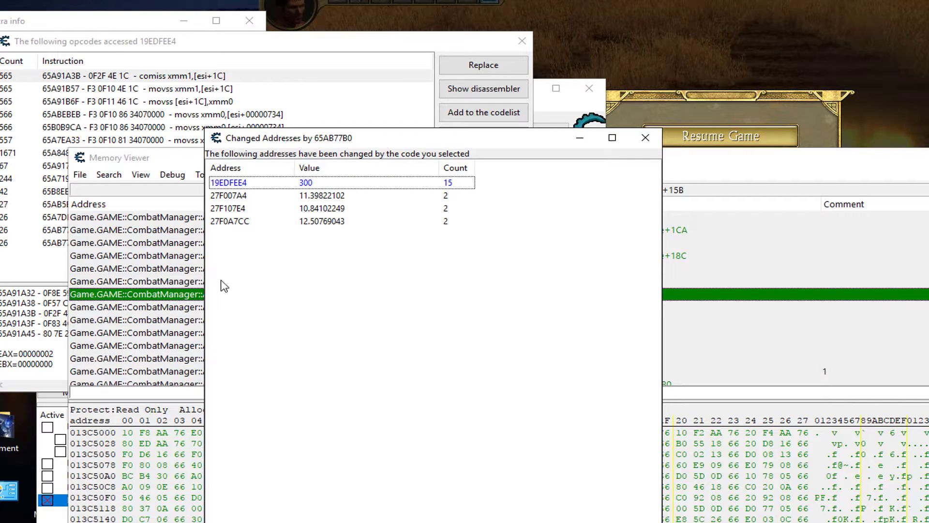
pyautogui.rightClick(241, 184)
pyautogui.moveTo(404, 236)
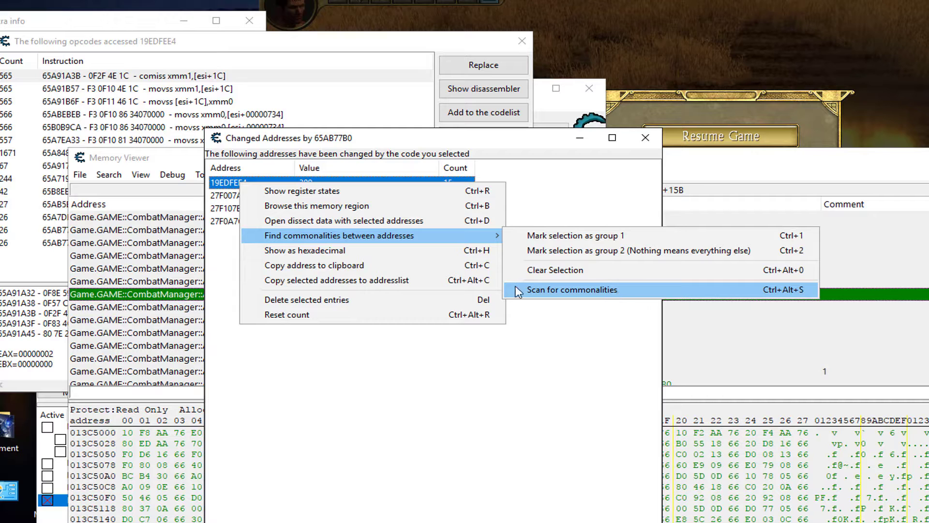
pyautogui.click(594, 297)
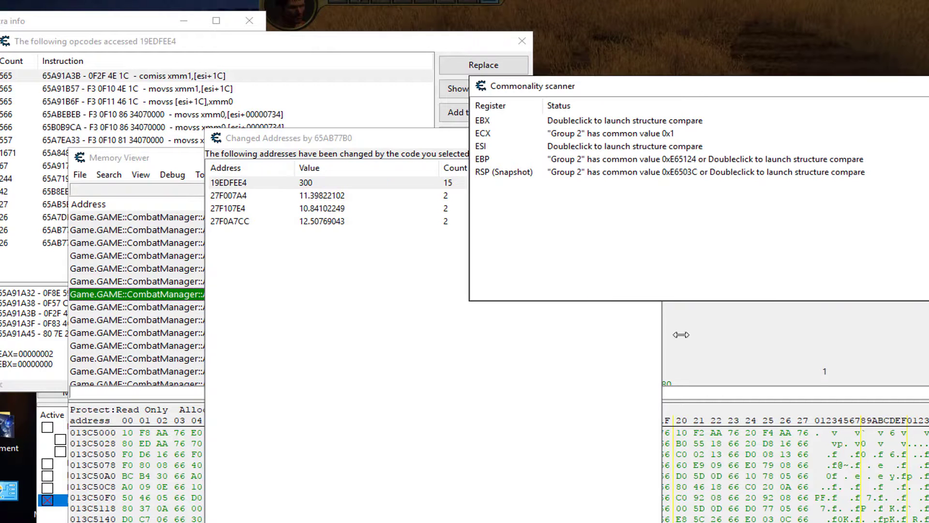
pyautogui.moveTo(735, 101); pyautogui.dragTo(496, 129)
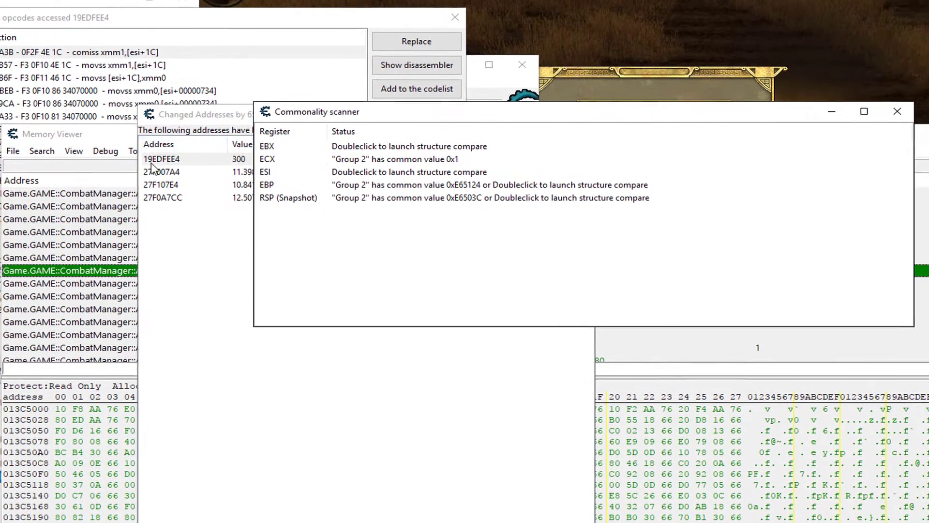
# Show the register states of the player's address 19EDFEE4 and place them in a narrow window clear of the address list.
pyautogui.click(219, 185)
pyautogui.rightClick(138, 156)
pyautogui.click(201, 161)
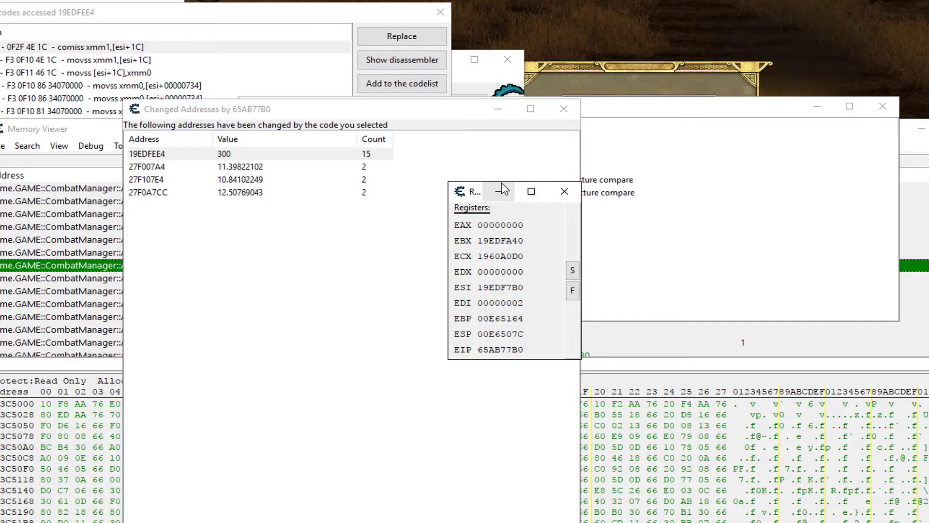
pyautogui.moveTo(443, 236); pyautogui.dragTo(273, 237)
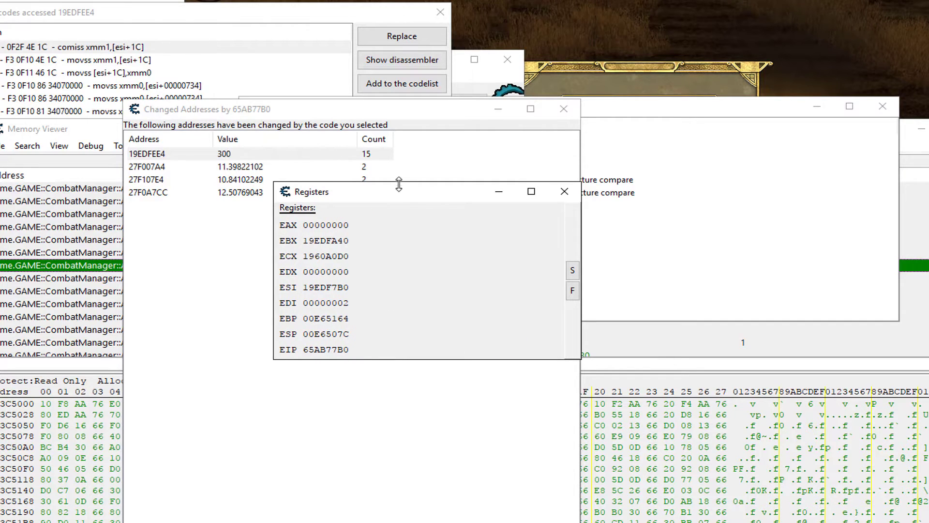
pyautogui.moveTo(399, 192); pyautogui.dragTo(116, 1)
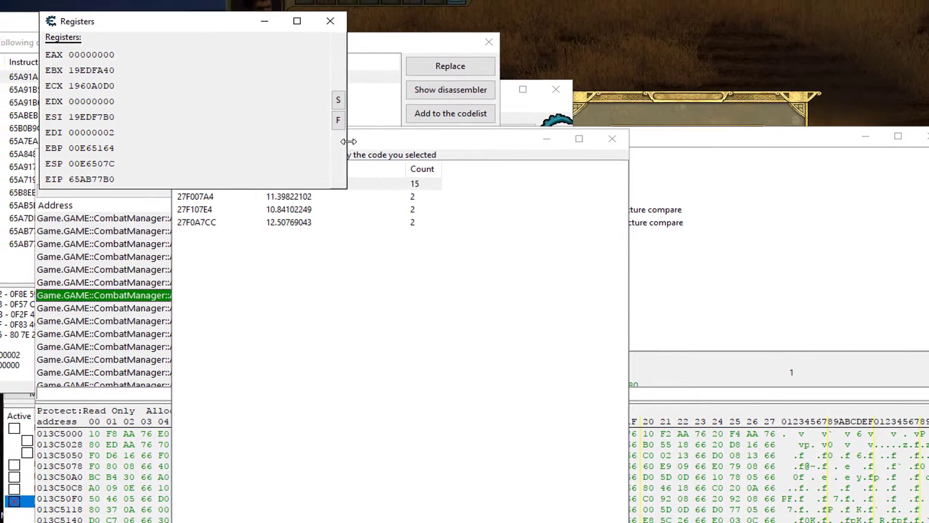
pyautogui.moveTo(348, 141); pyautogui.dragTo(224, 141)
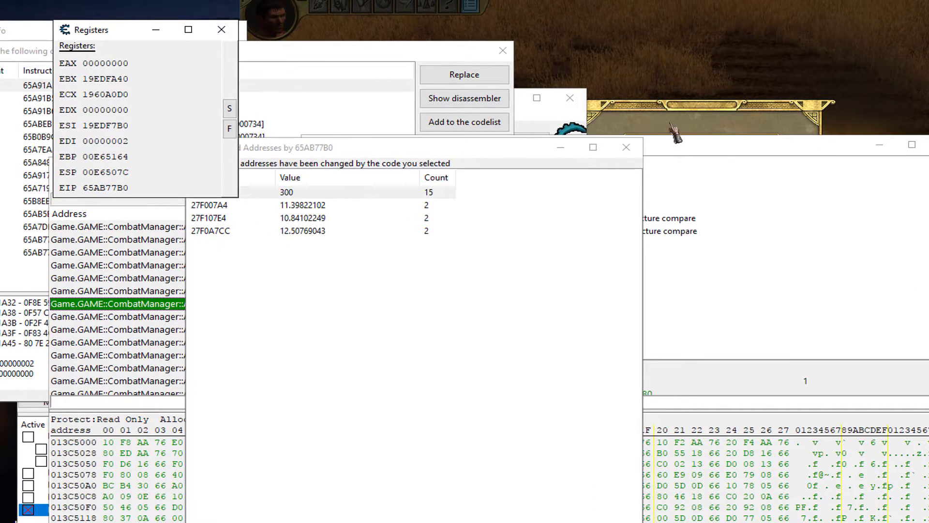
# Compare the commonality scanner's registers with the player's register states and the movss [esi+00000734],xmm0 instruction.
pyautogui.click(705, 144)
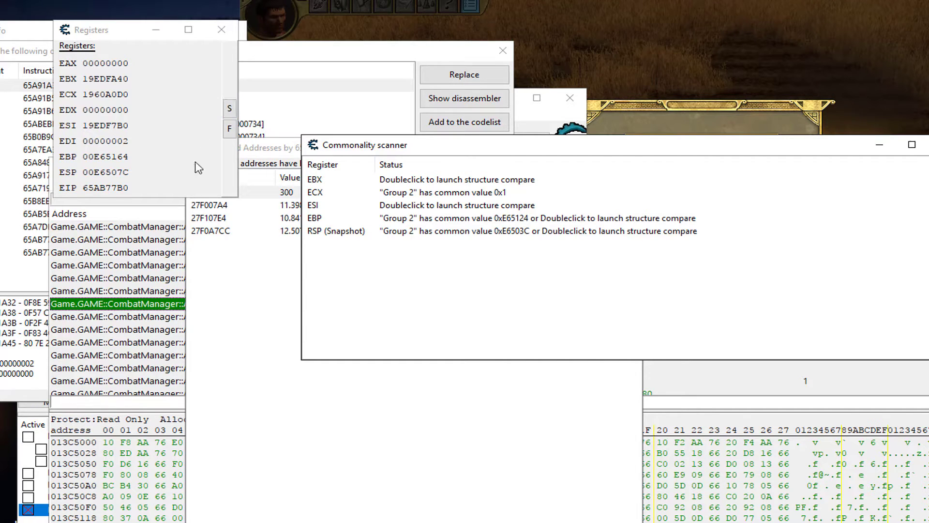
pyautogui.moveTo(128, 32); pyautogui.dragTo(137, 57)
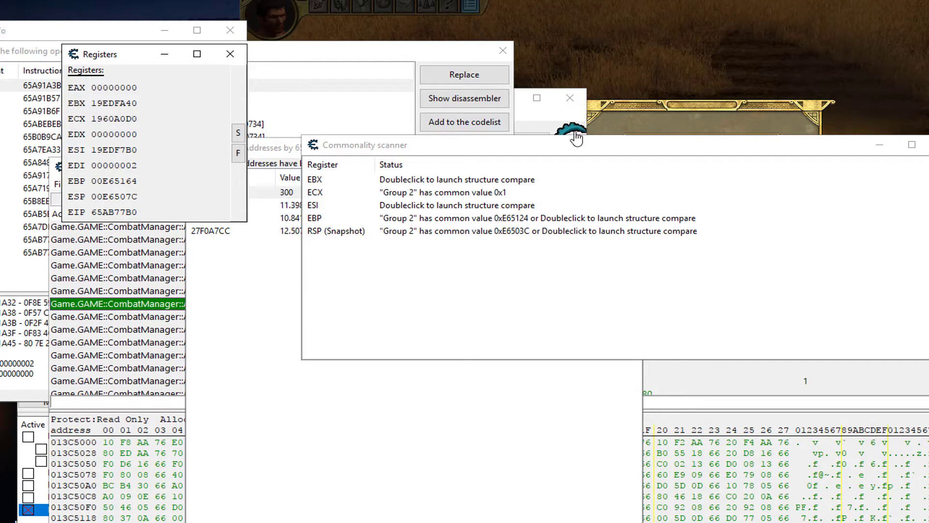
pyautogui.moveTo(587, 149); pyautogui.dragTo(734, 267)
pyautogui.click(685, 196)
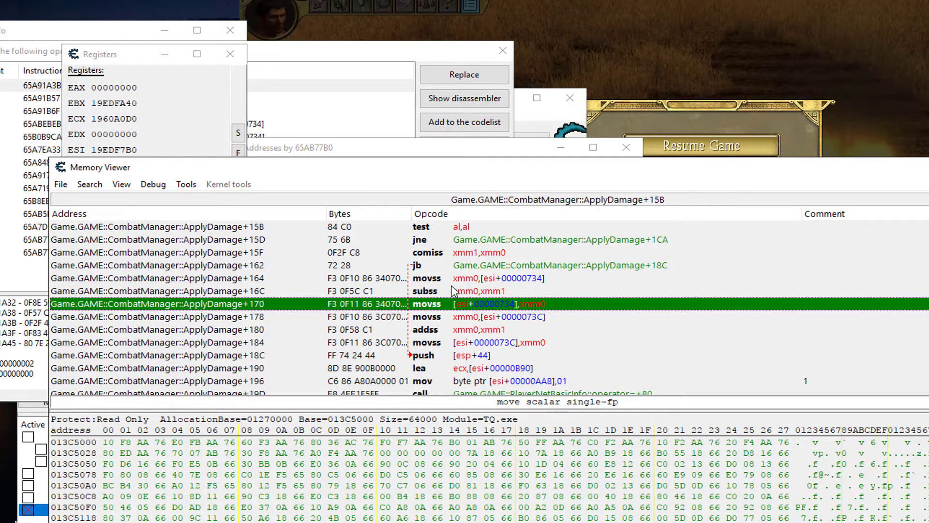
pyautogui.click(131, 63)
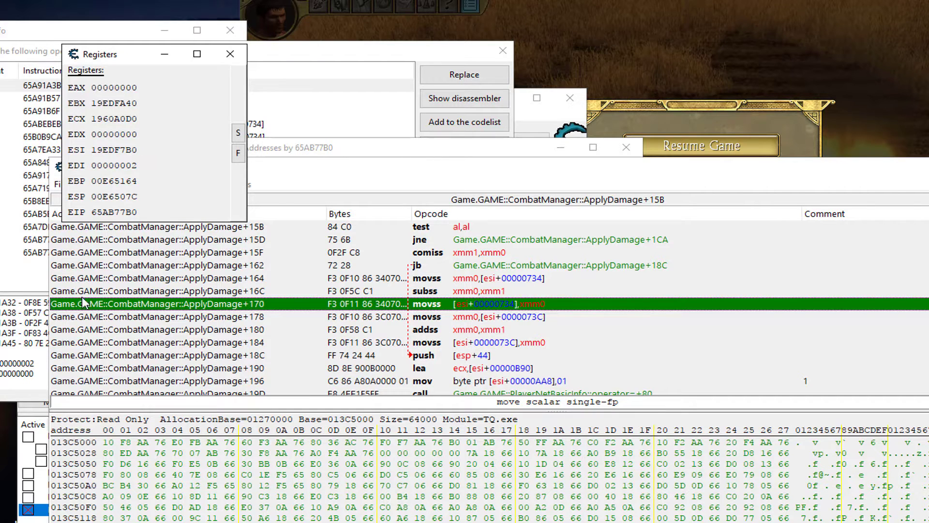
# Rearrange the Memory Viewer, changed addresses and commonality scanner windows so they can be read alongside the registers.
pyautogui.moveTo(525, 174); pyautogui.dragTo(675, 314)
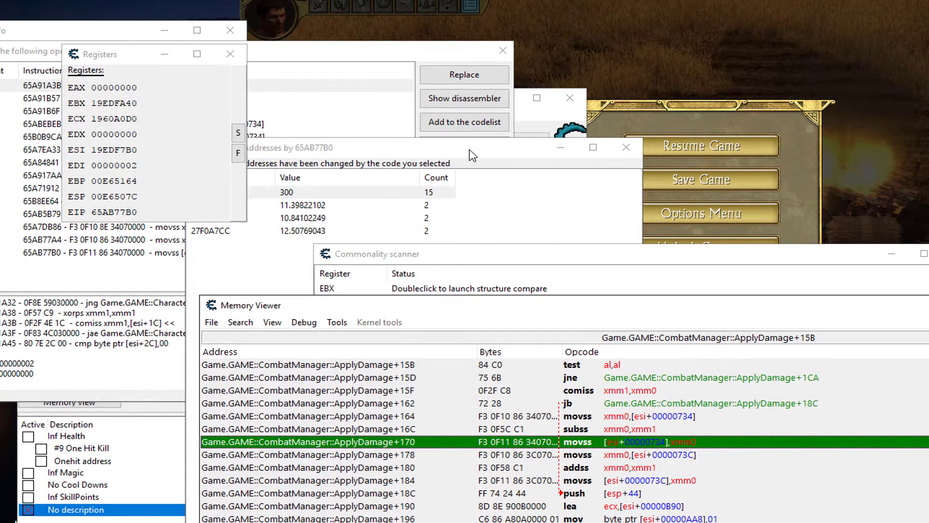
pyautogui.moveTo(474, 154); pyautogui.dragTo(552, 114)
pyautogui.click(881, 317)
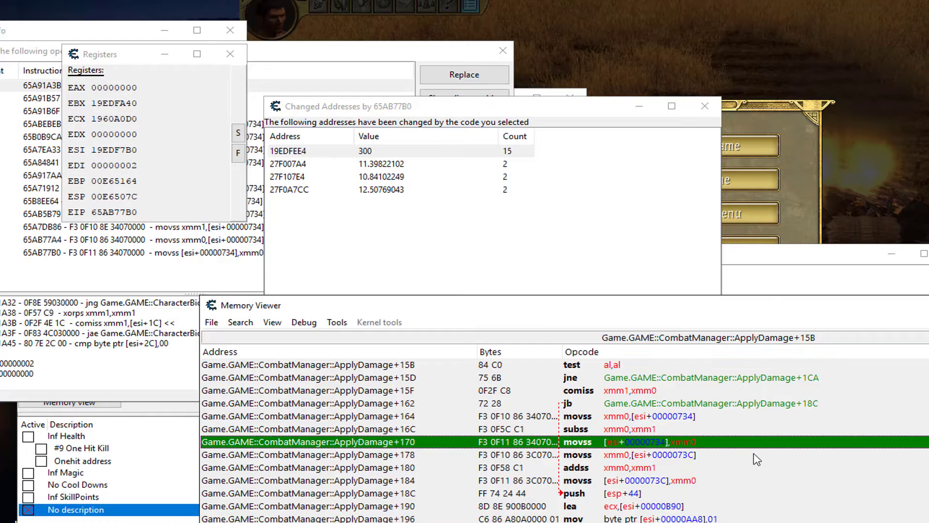
pyautogui.moveTo(584, 97); pyautogui.dragTo(426, 348)
pyautogui.moveTo(393, 255); pyautogui.dragTo(374, 118)
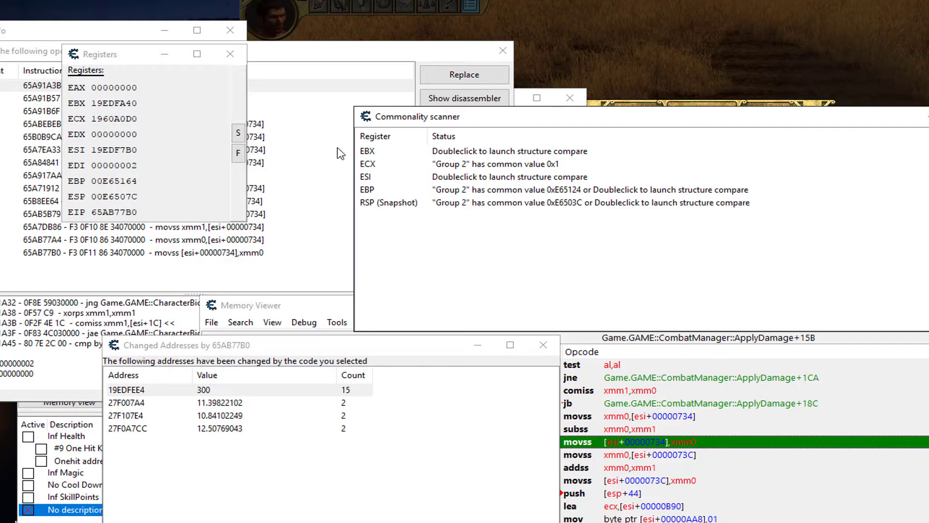
# Launch the structure compare for EBX and examine the base addresses filled in for group 1 and group 2.
pyautogui.doubleClick(479, 152)
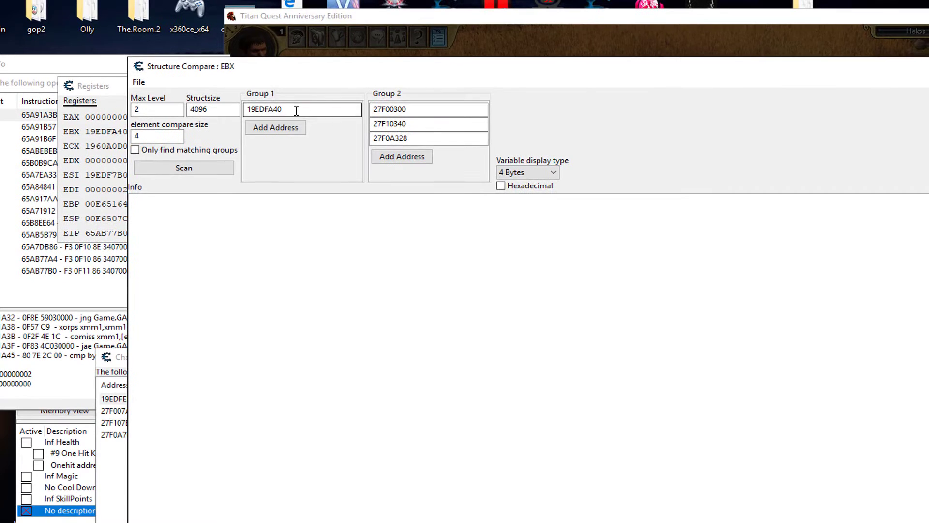
pyautogui.doubleClick(296, 110)
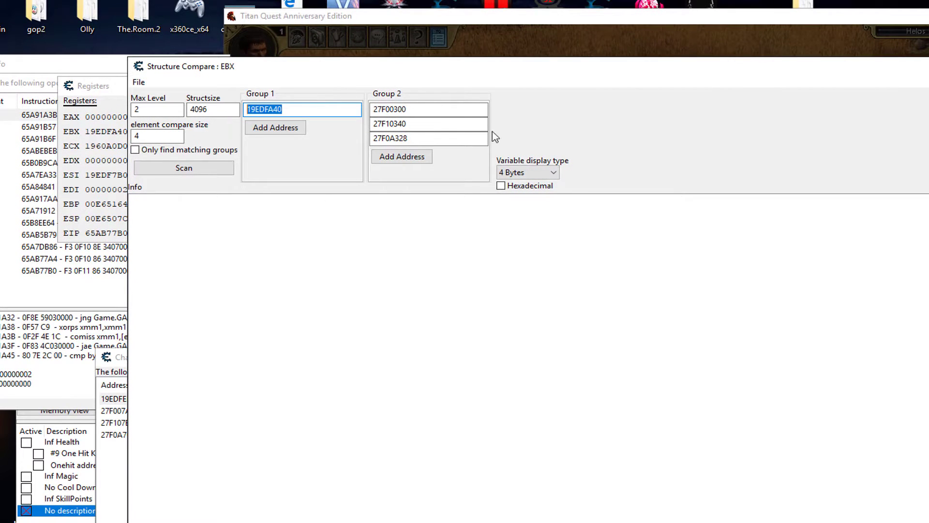
pyautogui.doubleClick(426, 110)
pyautogui.doubleClick(426, 124)
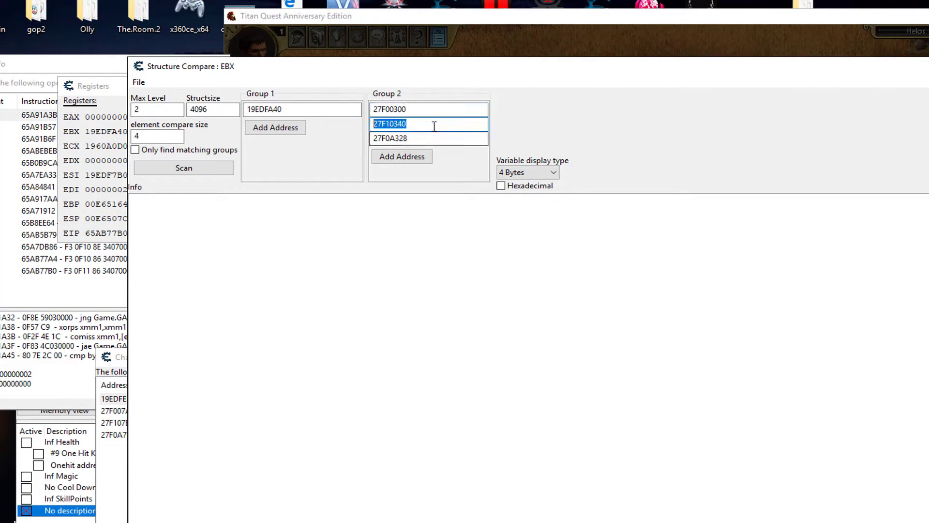
# Review the group 2 addresses and the variable display types, keeping 4 Bytes for the structure compare.
pyautogui.doubleClick(426, 139)
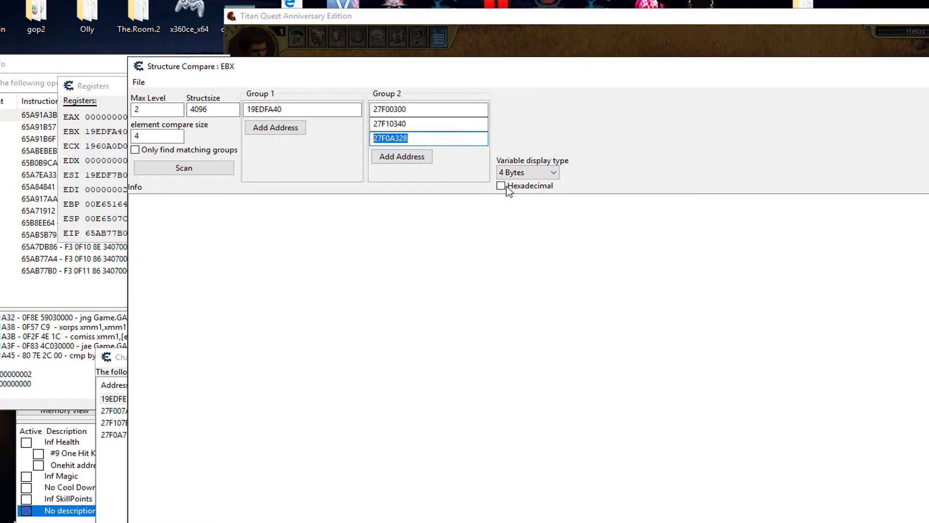
pyautogui.click(552, 173)
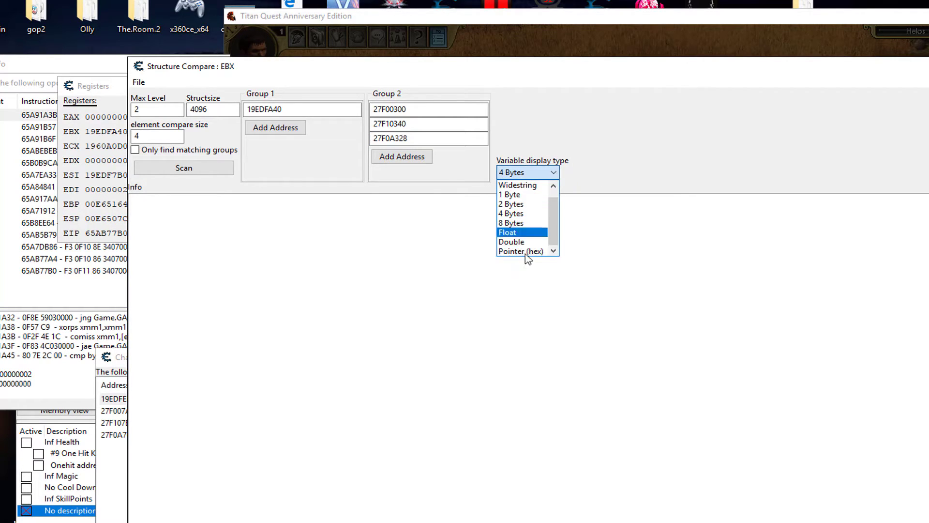
pyautogui.click(513, 214)
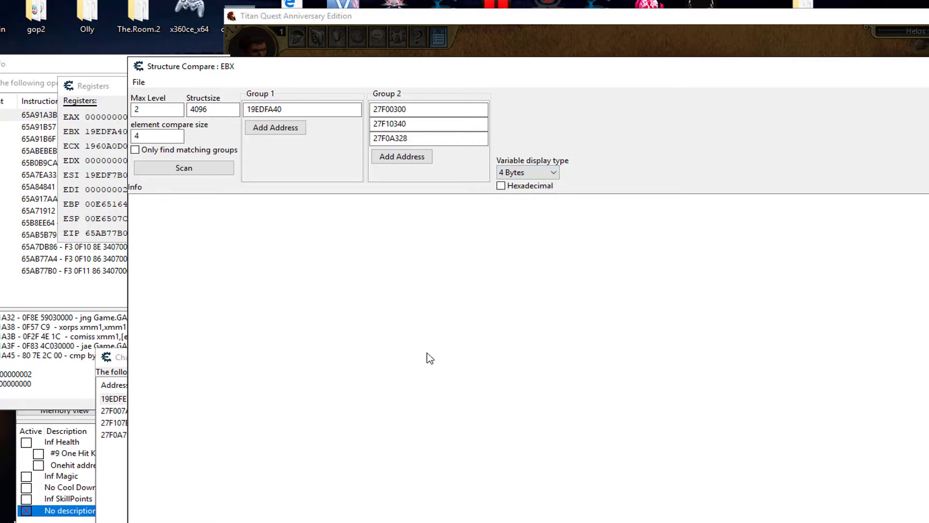
# Start the structure compare scan, name its pointer file regEBX_Health1 and go to the Pointers\titamQuest folder.
pyautogui.click(184, 172)
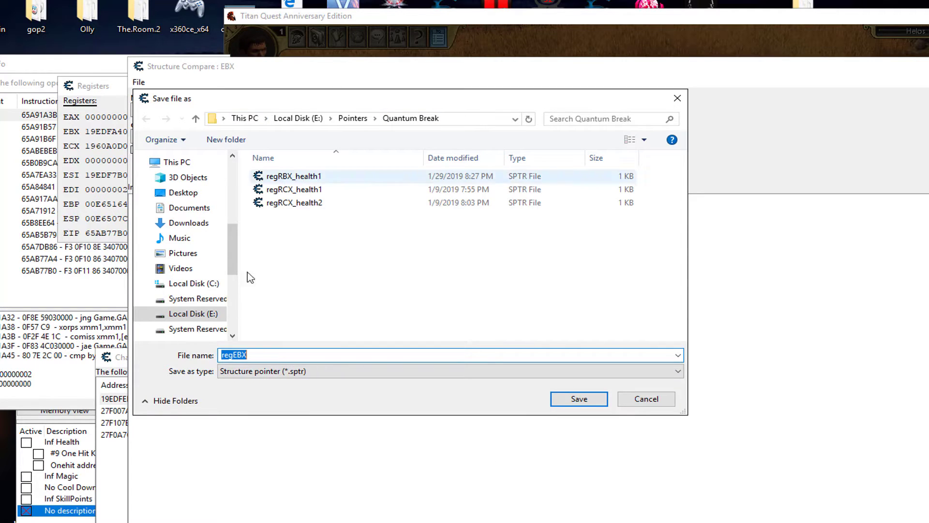
pyautogui.click(258, 354)
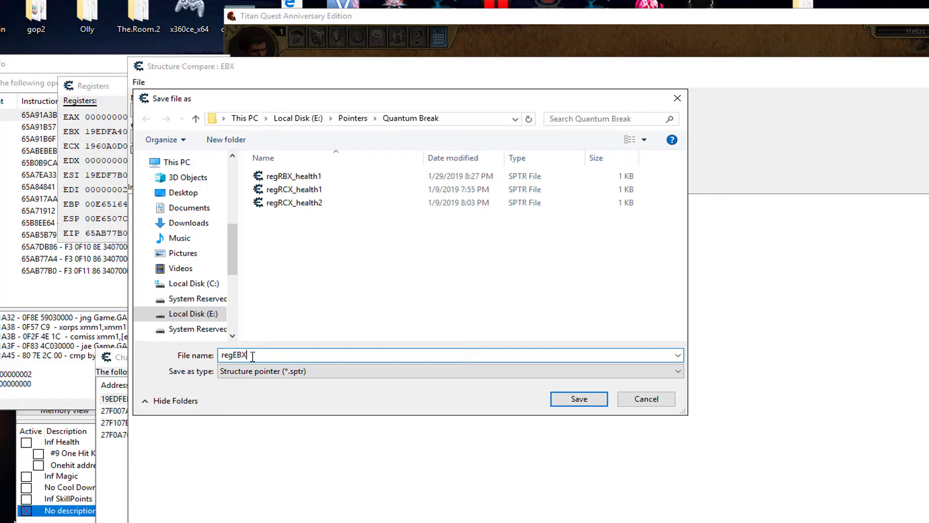
pyautogui.doubleClick(252, 356)
pyautogui.click(255, 353)
pyautogui.click(353, 118)
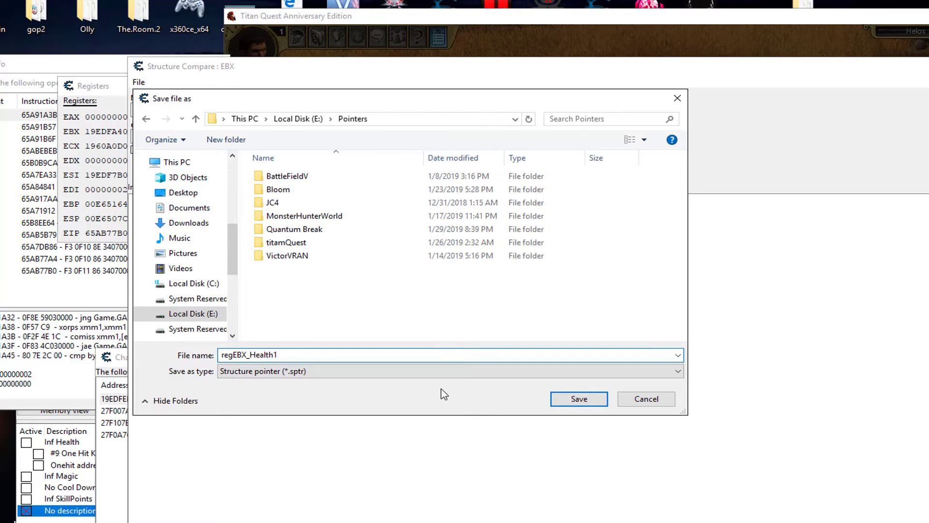
pyautogui.doubleClick(290, 243)
# Delete the old regEBX_health1 file and save the scan's structure pointer file under that name, replacing any existing one.
pyautogui.click(304, 177)
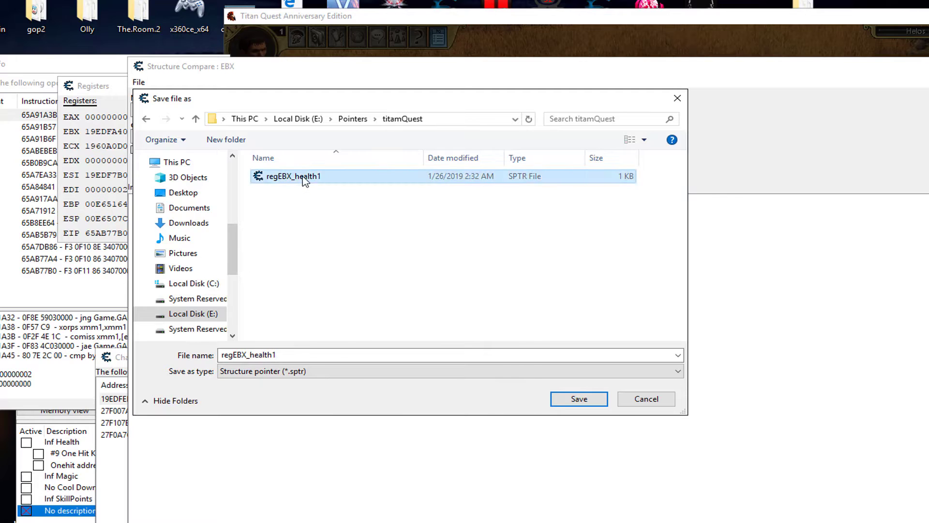
pyautogui.rightClick(304, 177)
pyautogui.click(358, 456)
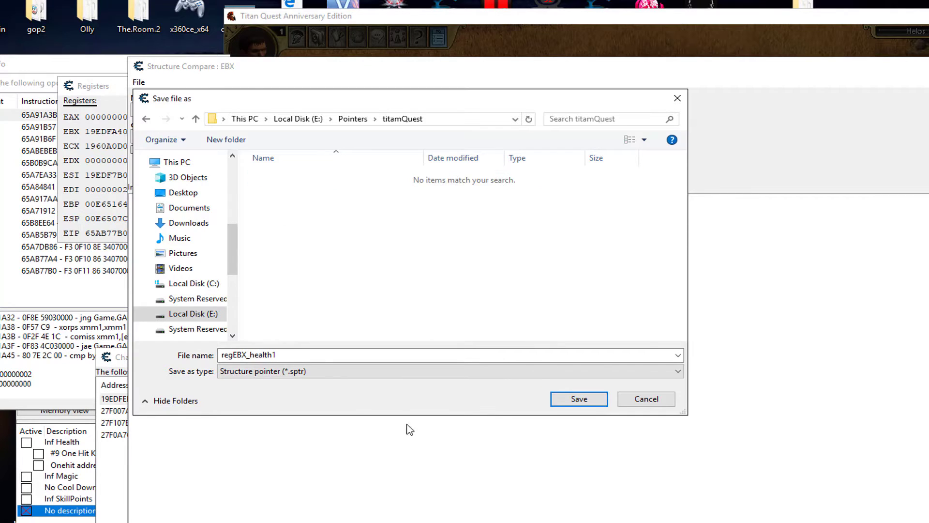
pyautogui.doubleClick(301, 355)
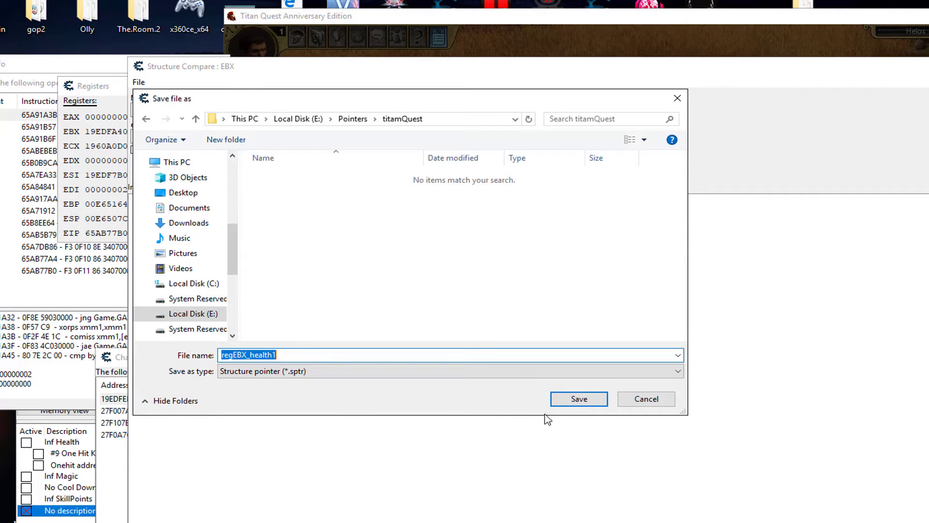
pyautogui.click(581, 403)
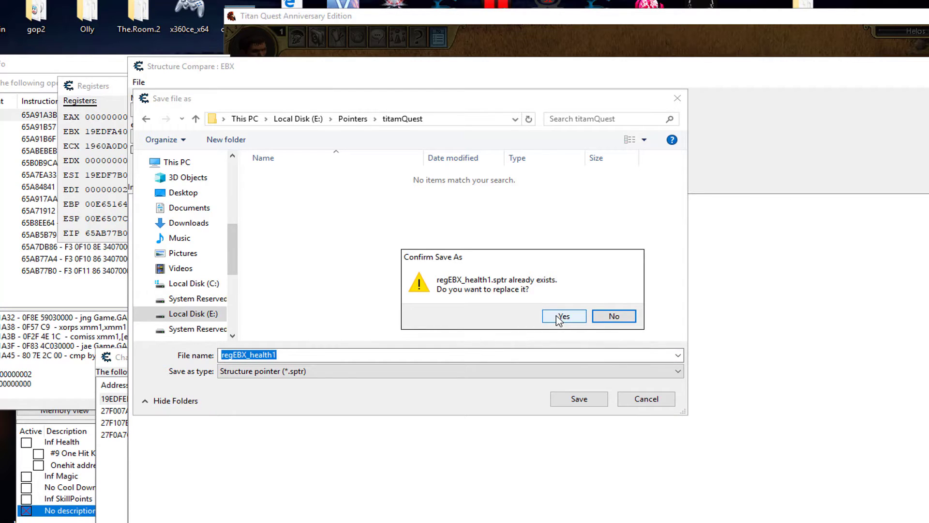
pyautogui.click(560, 319)
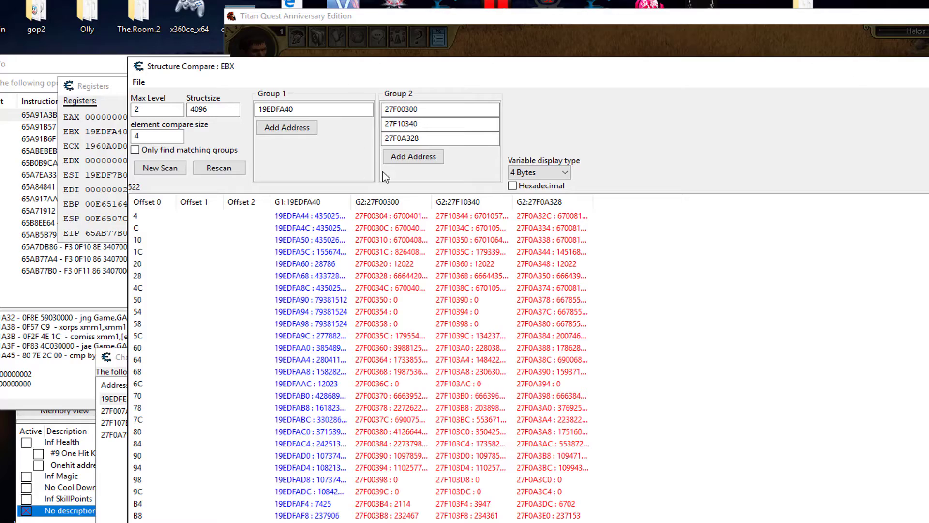
# Widen the group 1 column and all three group 2 columns so the full 4-byte values can be read.
pyautogui.moveTo(352, 201); pyautogui.dragTo(408, 200)
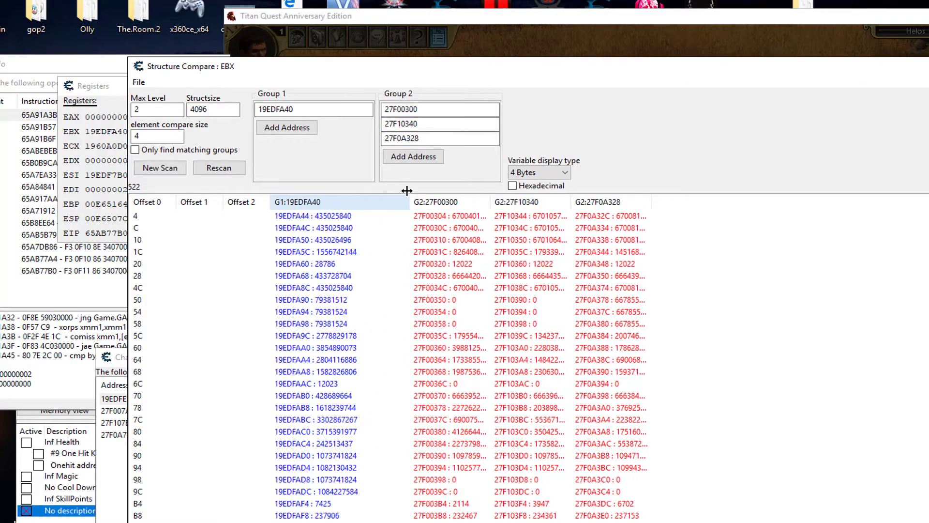
pyautogui.click(137, 229)
pyautogui.click(138, 251)
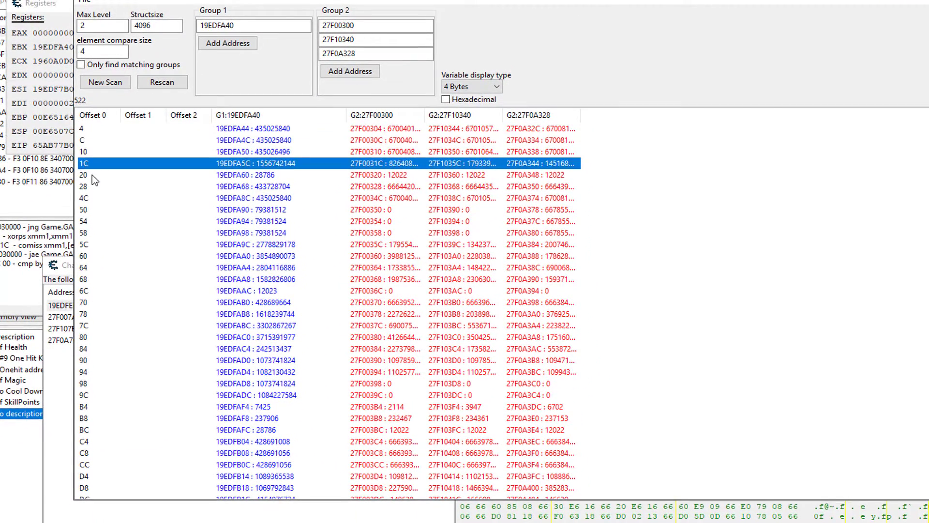
pyautogui.click(92, 176)
pyautogui.moveTo(425, 116); pyautogui.dragTo(469, 118)
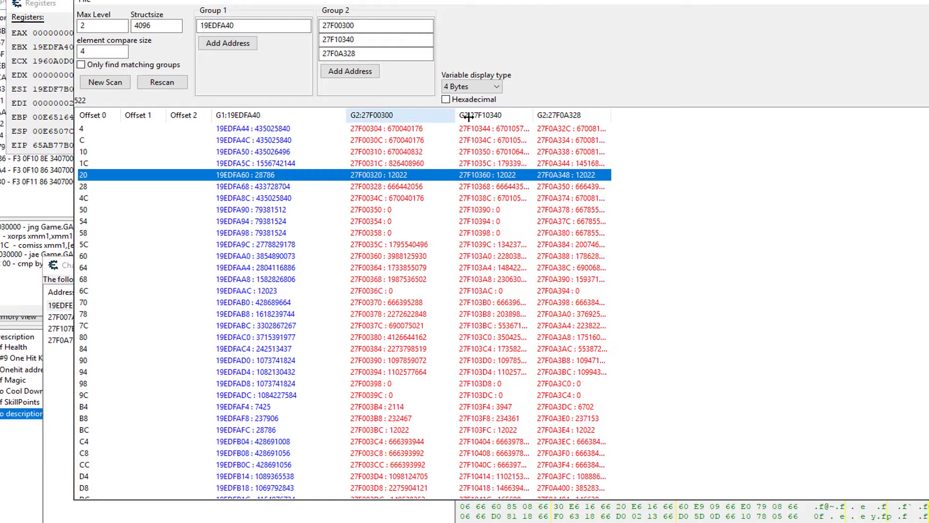
pyautogui.moveTo(545, 115); pyautogui.dragTo(600, 115)
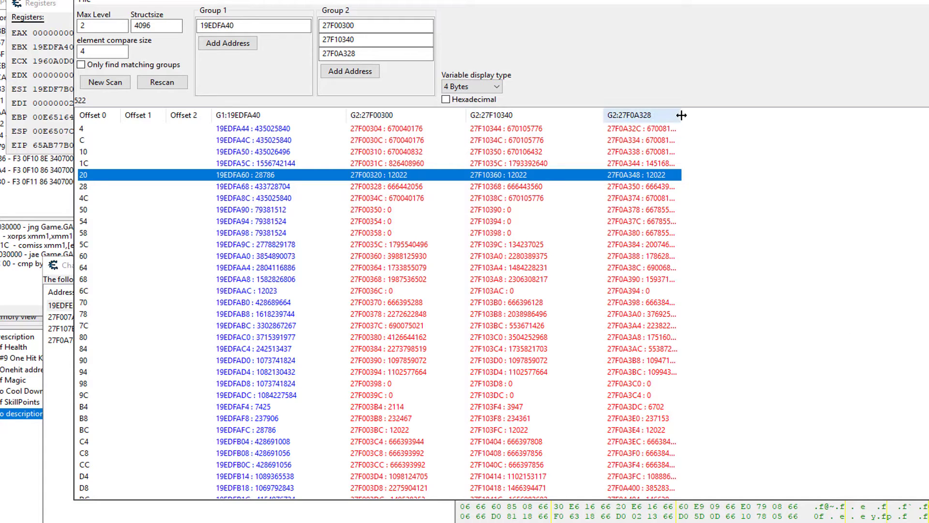
pyautogui.moveTo(681, 115); pyautogui.dragTo(748, 114)
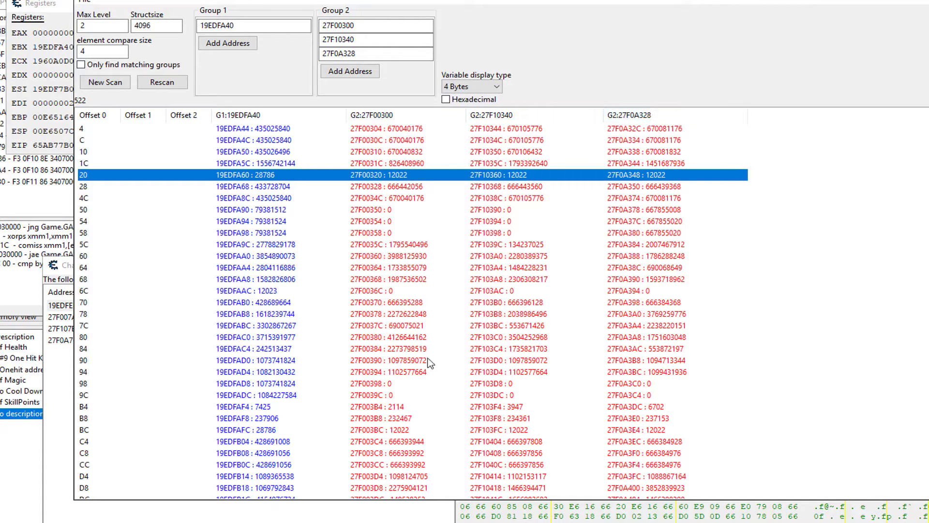
# Compare the player's and enemies' 4-byte values at offsets 6C, 98 and 9C.
pyautogui.click(246, 292)
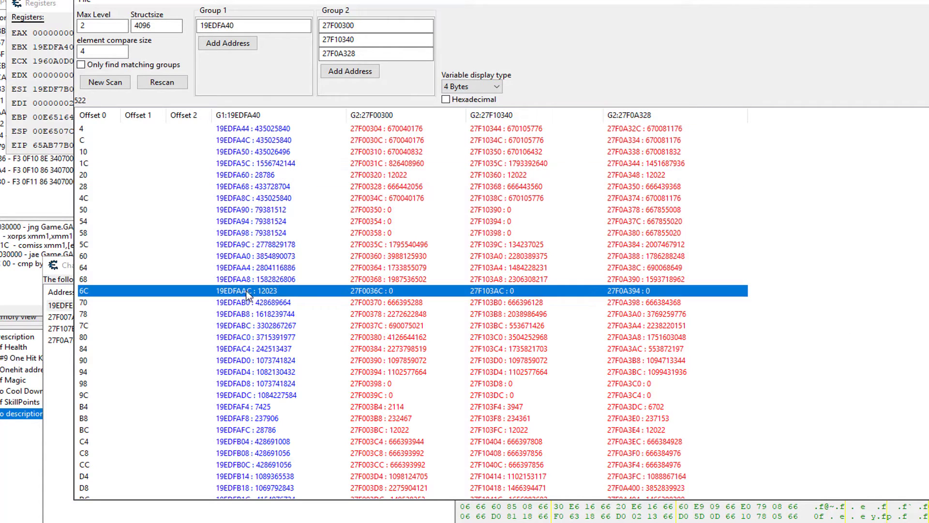
pyautogui.click(512, 383)
pyautogui.click(512, 395)
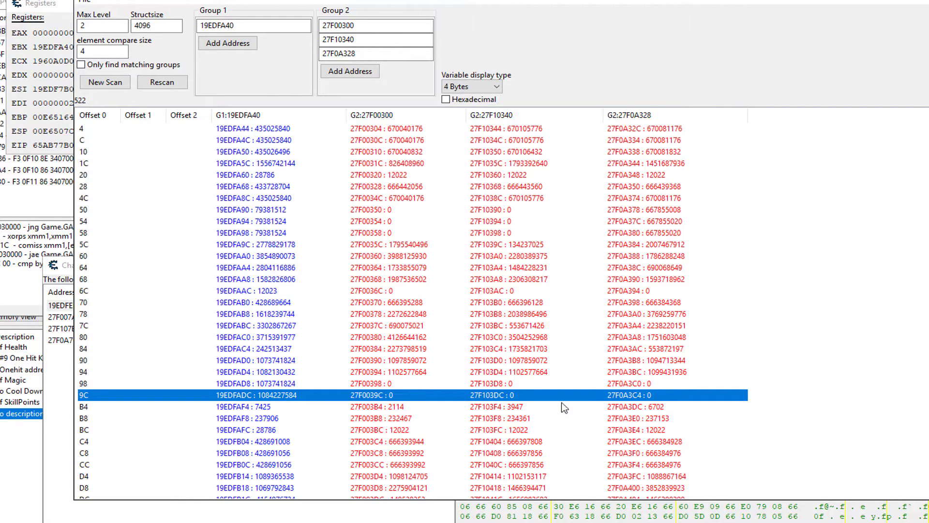
pyautogui.click(661, 383)
pyautogui.click(581, 395)
# Show the compared values as Float and check the player's entries at offsets 9C and 98.
pyautogui.click(482, 88)
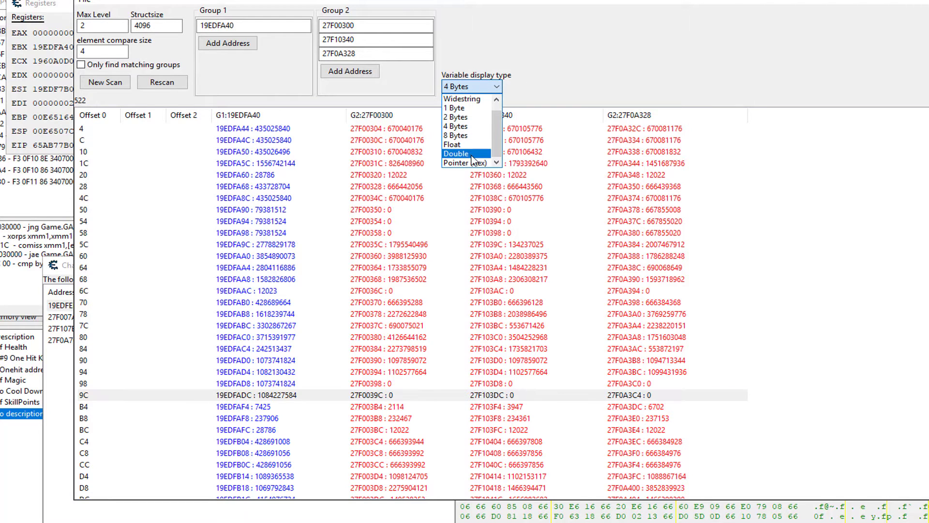
pyautogui.click(470, 147)
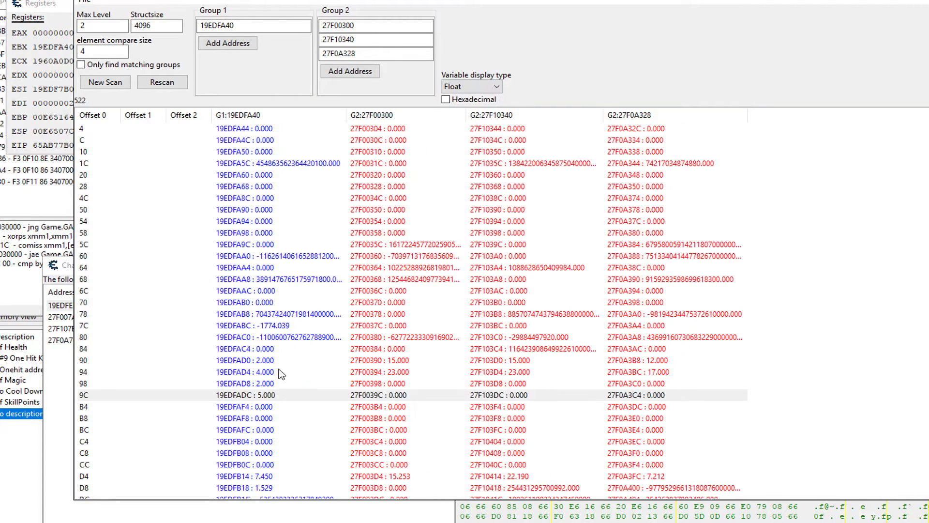
pyautogui.click(246, 398)
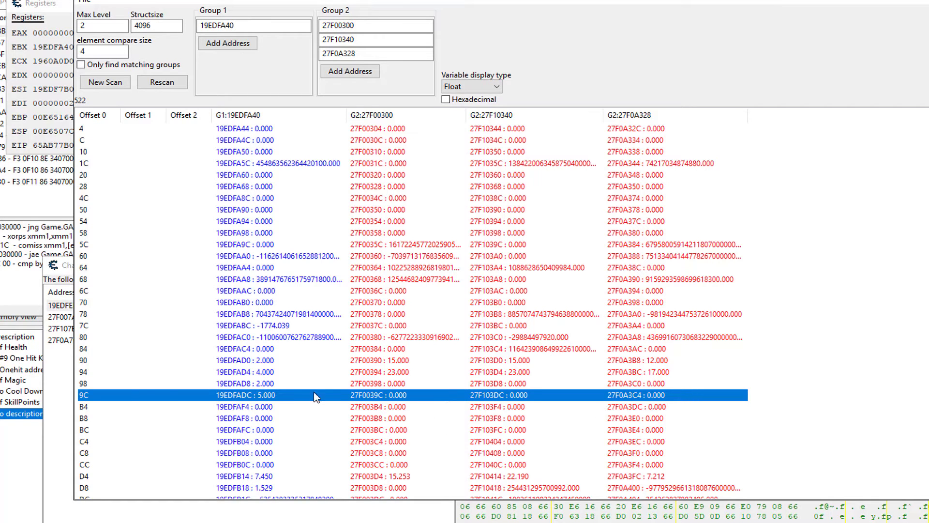
pyautogui.click(282, 385)
# Set the variable display type to 4 Bytes and show the values in hexadecimal.
pyautogui.click(488, 86)
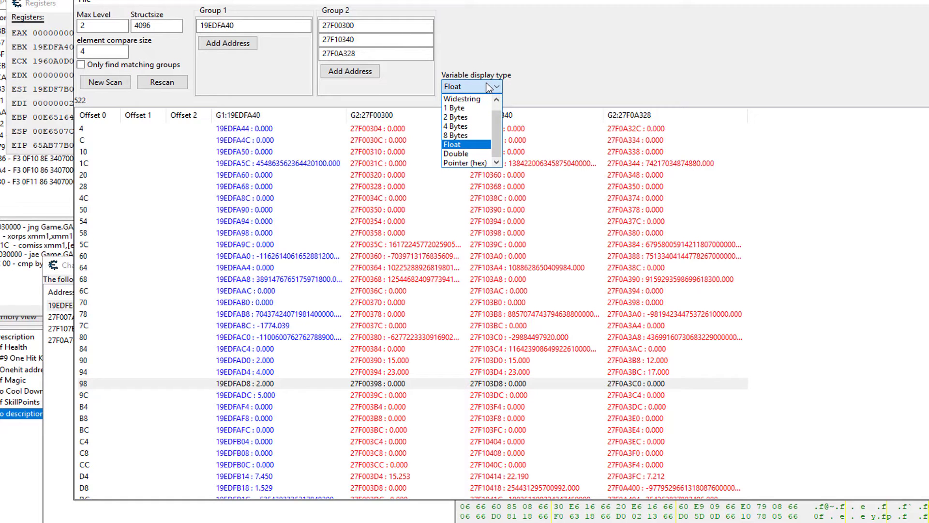
pyautogui.click(465, 128)
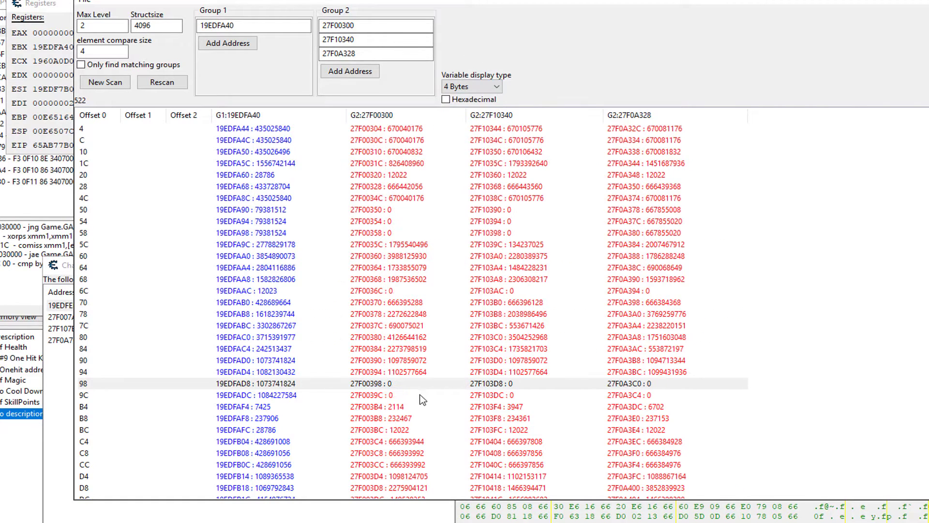
pyautogui.click(446, 100)
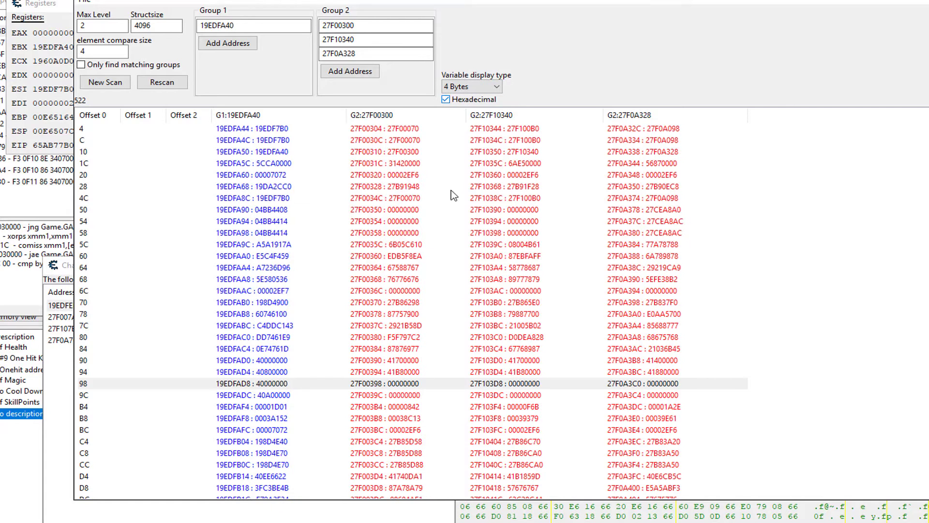
# Compare the hexadecimal values of the player and enemies at offsets 94, 98, 9C, 54 and 58.
pyautogui.click(314, 388)
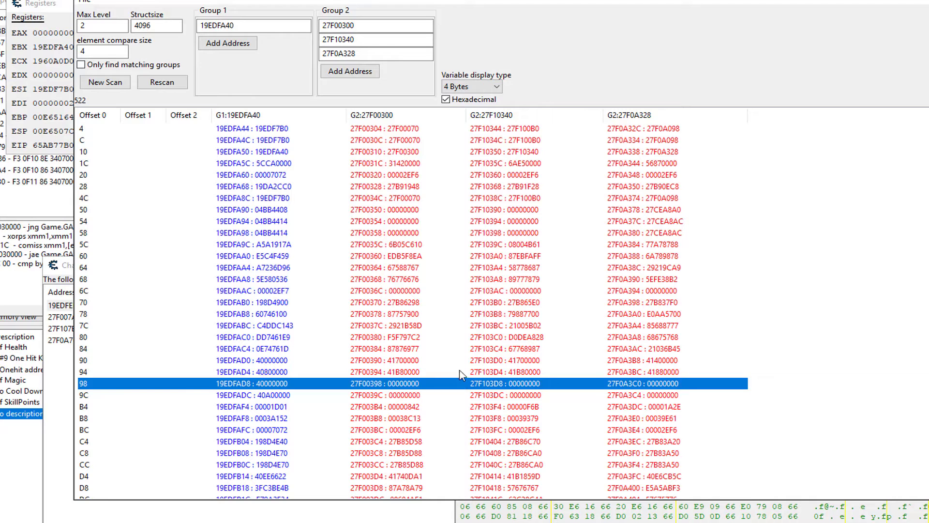
pyautogui.click(408, 372)
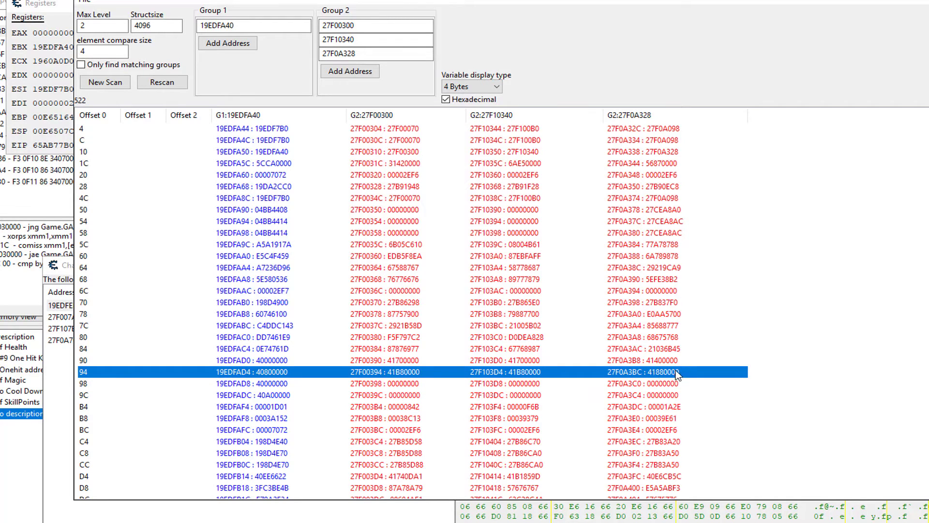
pyautogui.click(659, 386)
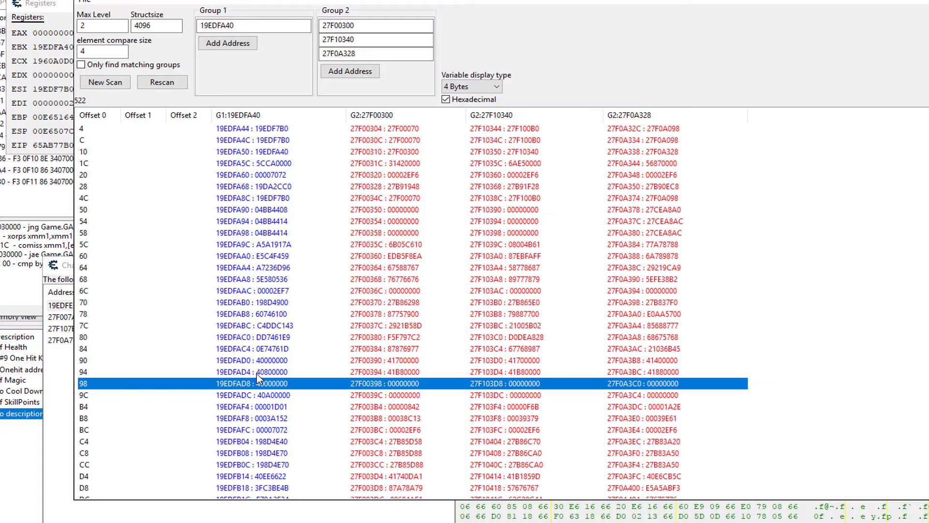
pyautogui.click(556, 397)
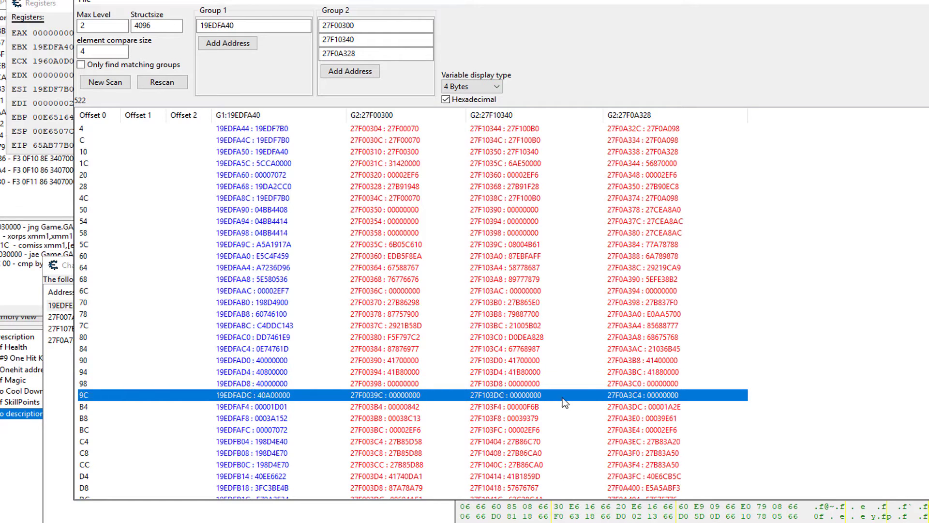
pyautogui.click(531, 384)
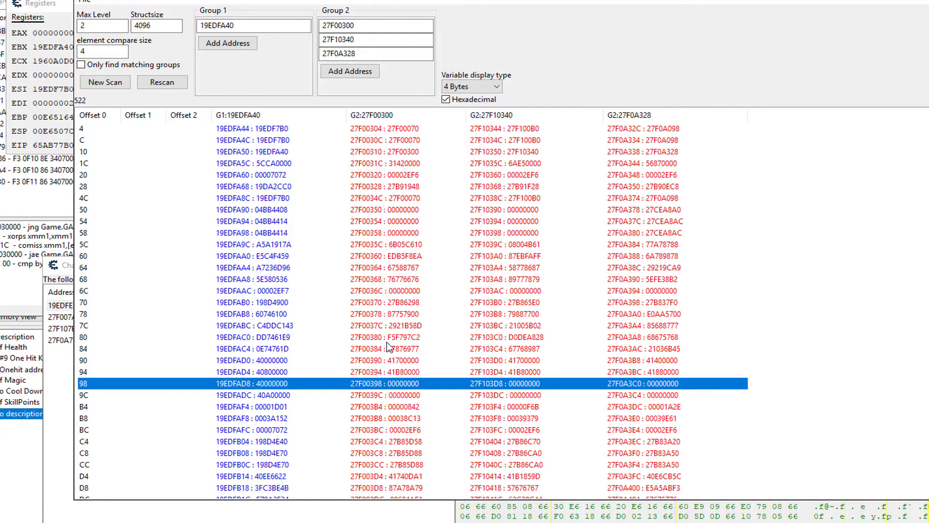
pyautogui.click(385, 222)
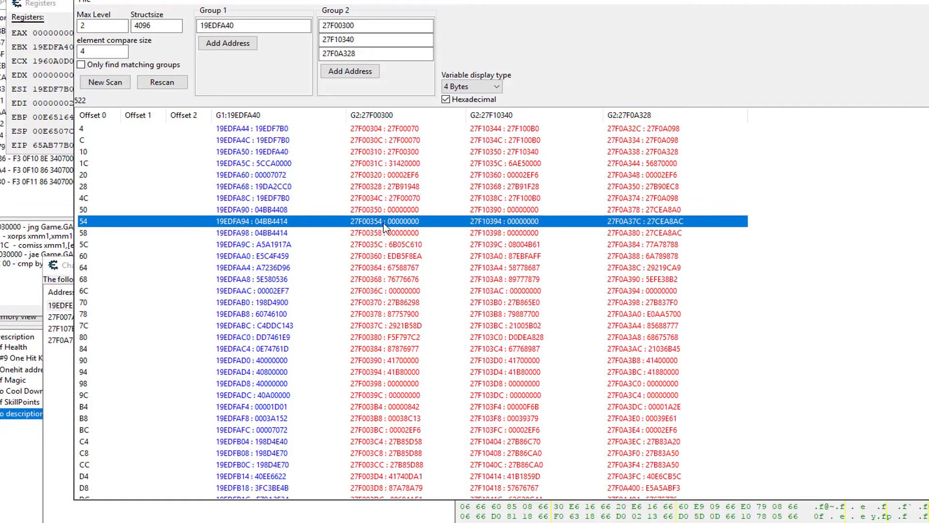
pyautogui.click(387, 233)
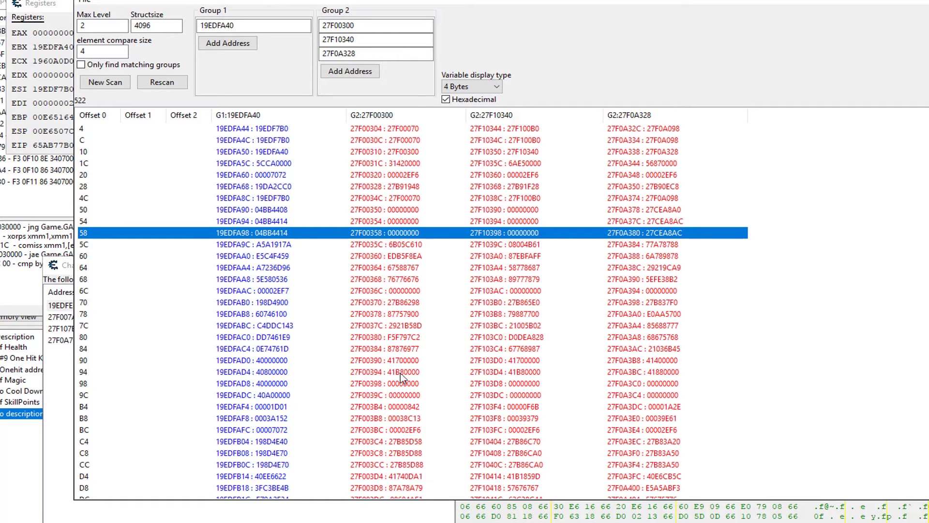
pyautogui.click(528, 383)
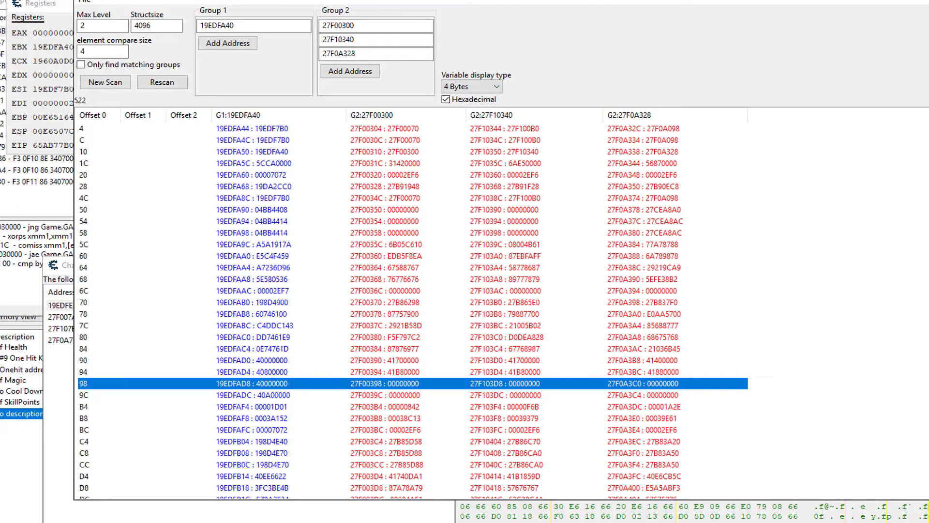
# Review the compared values as Float, and return the variable display to hexadecimal 4 Bytes.
pyautogui.click(446, 100)
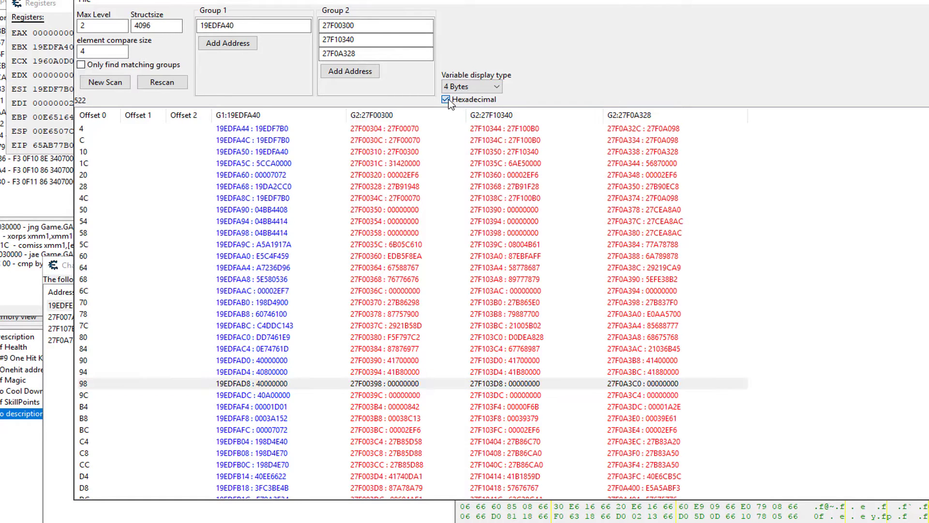
pyautogui.click(472, 86)
pyautogui.click(465, 147)
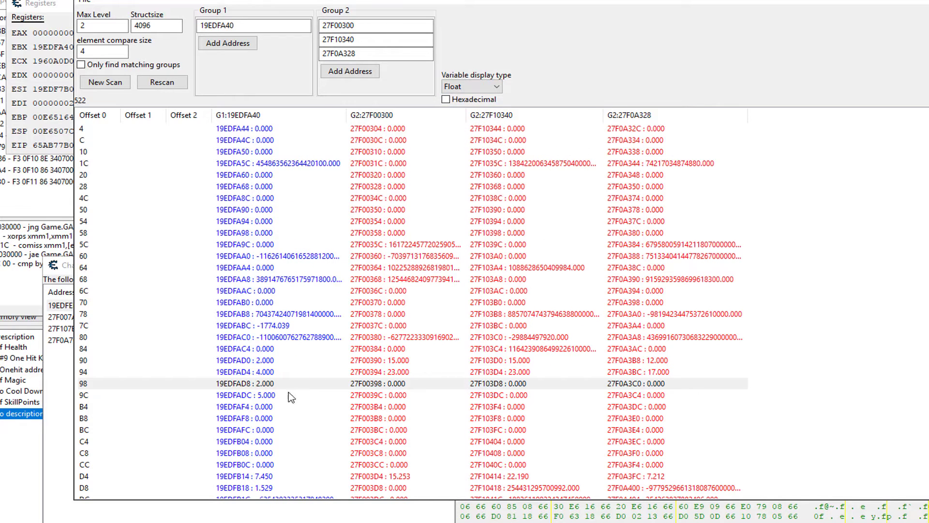
pyautogui.click(494, 88)
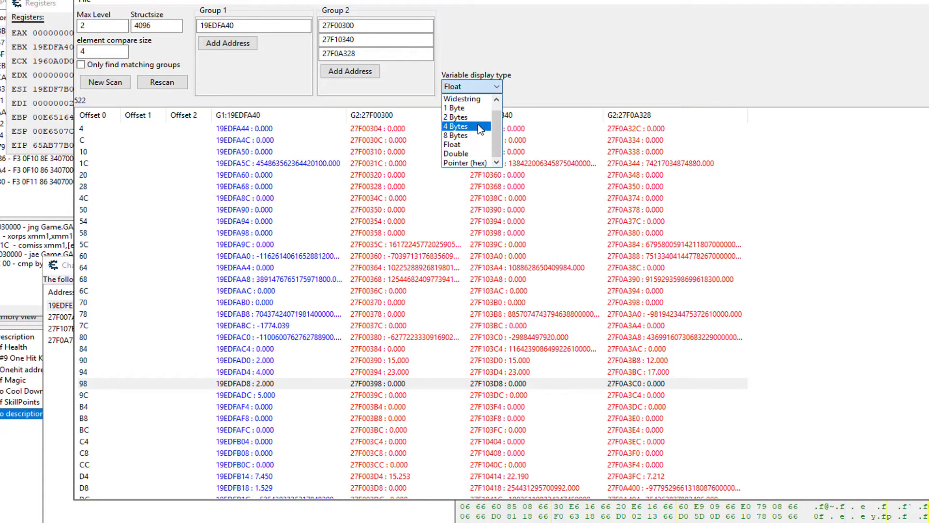
pyautogui.click(477, 126)
pyautogui.click(446, 99)
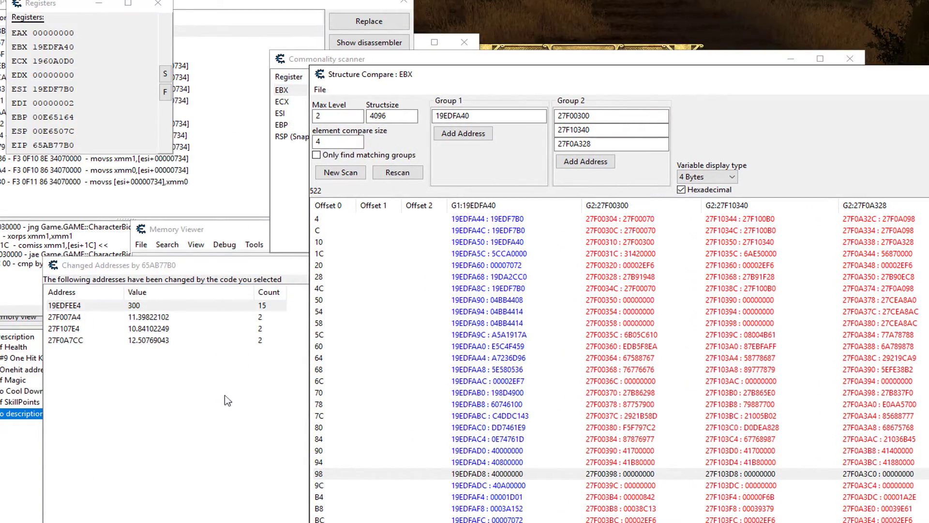
# Review the commonality scanner's status for the ESI, ECX, EBP and RSP (Snapshot) registers.
pyautogui.click(231, 268)
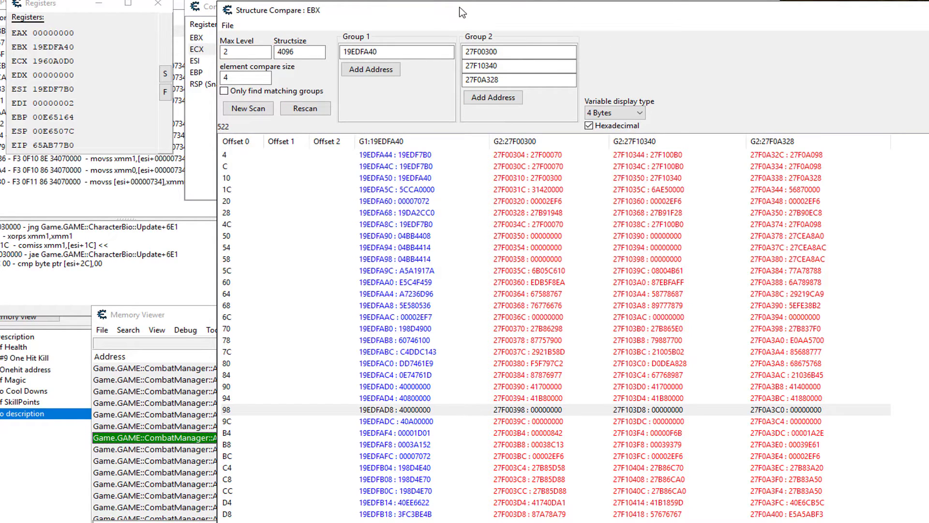
pyautogui.moveTo(462, 12); pyautogui.dragTo(494, 9)
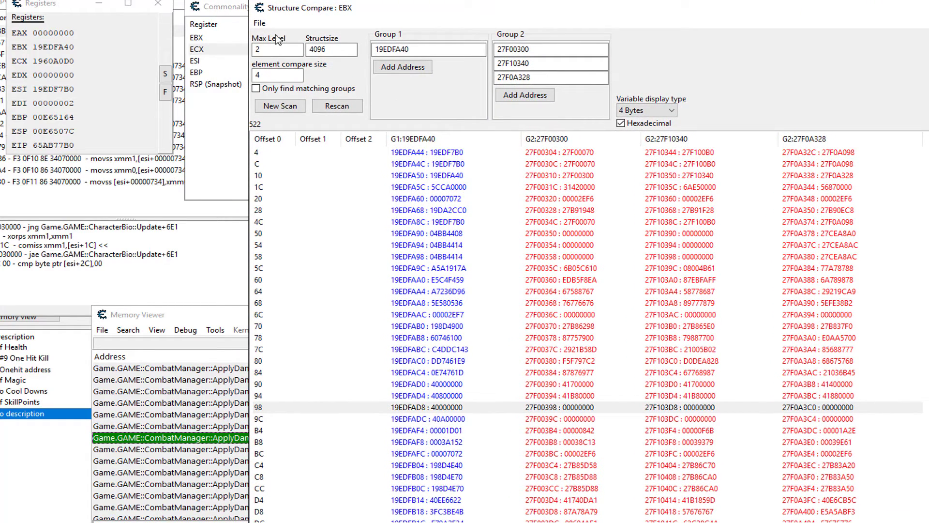
pyautogui.click(232, 12)
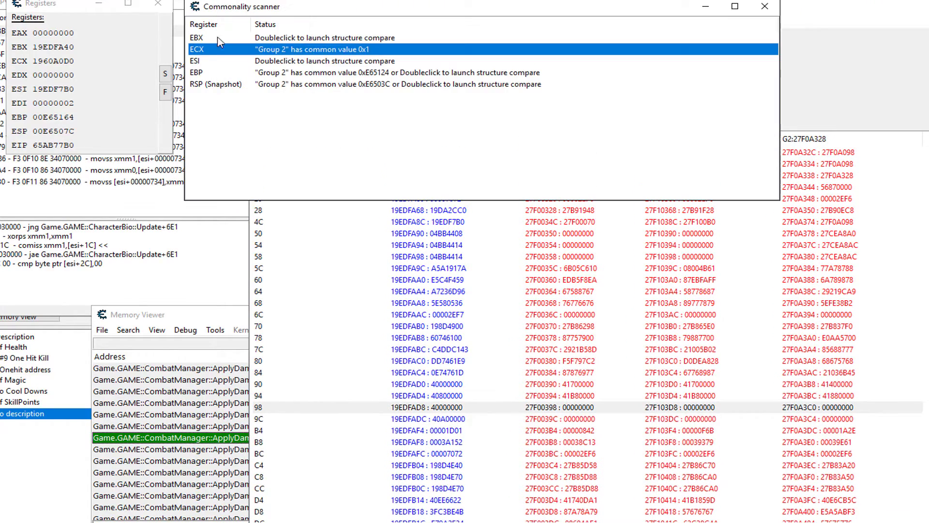
pyautogui.click(200, 63)
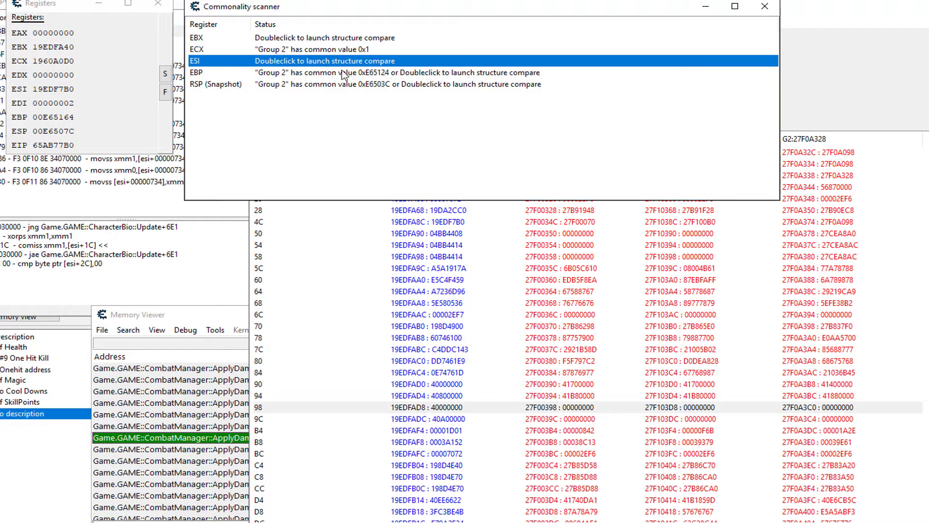
pyautogui.click(270, 51)
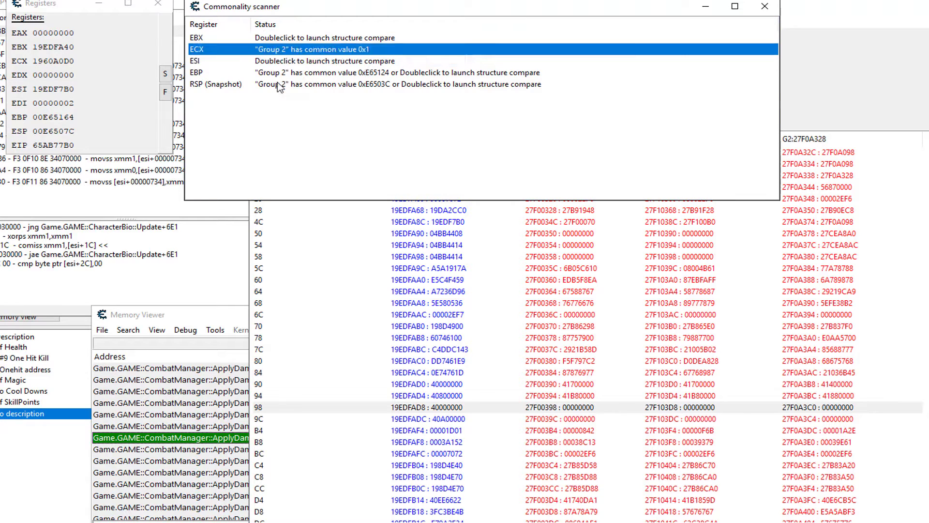
pyautogui.click(278, 73)
pyautogui.click(275, 85)
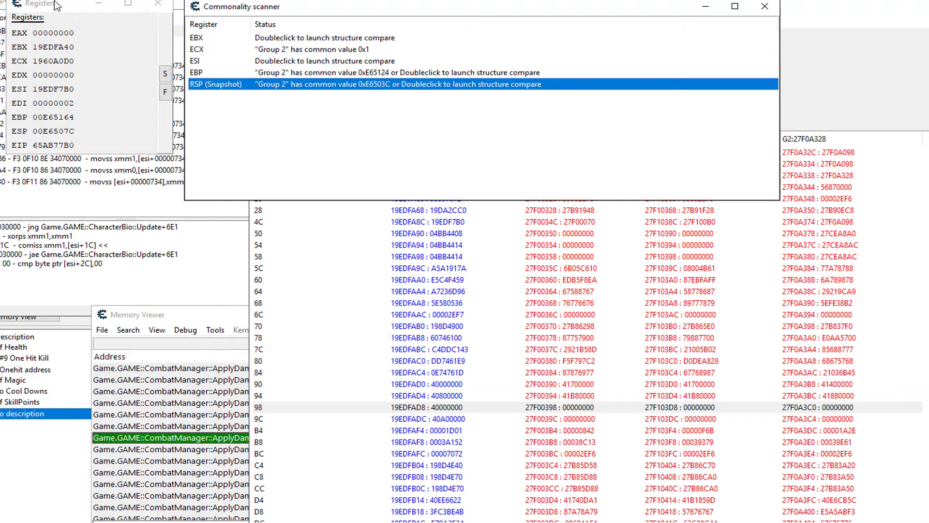
# Check the Group 2 addresses in the EBX structure compare, and return to the commonality scanner.
pyautogui.moveTo(539, 6); pyautogui.dragTo(536, 196)
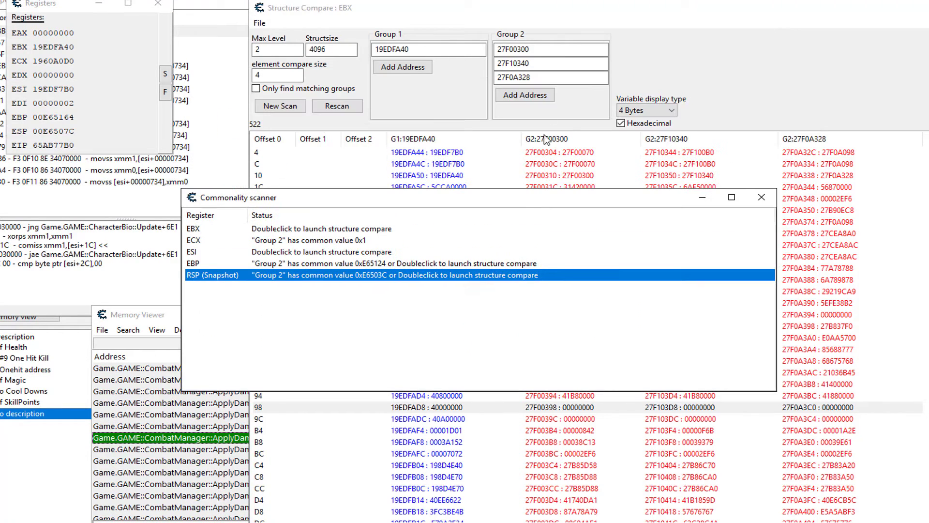
pyautogui.click(536, 49)
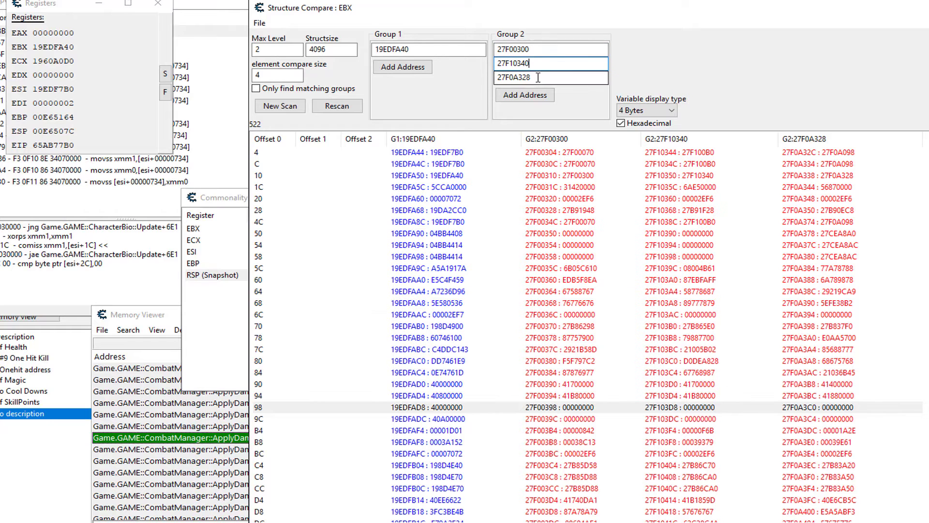
pyautogui.click(230, 200)
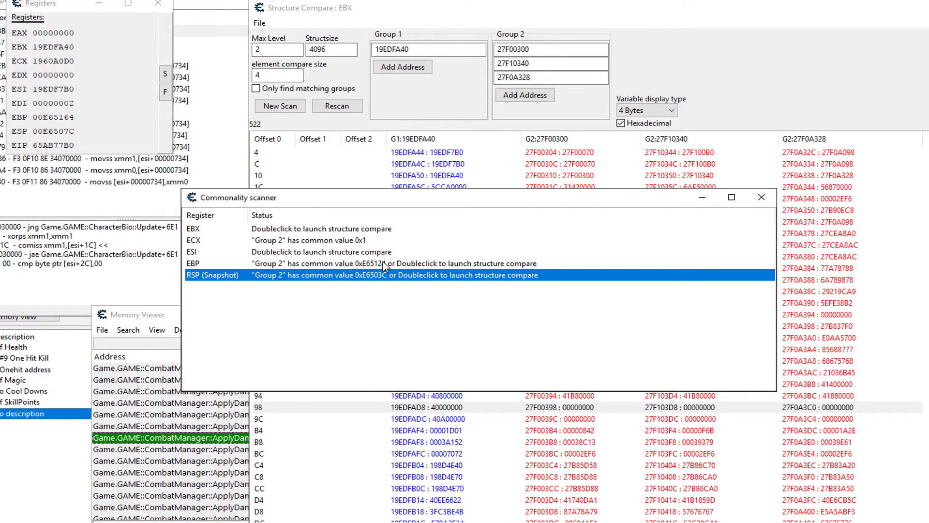
# Rearrange the registers, accessed-opcodes, structure compare and commonality scanner windows to uncover the changed addresses list.
pyautogui.moveTo(52, 7); pyautogui.dragTo(0, 116)
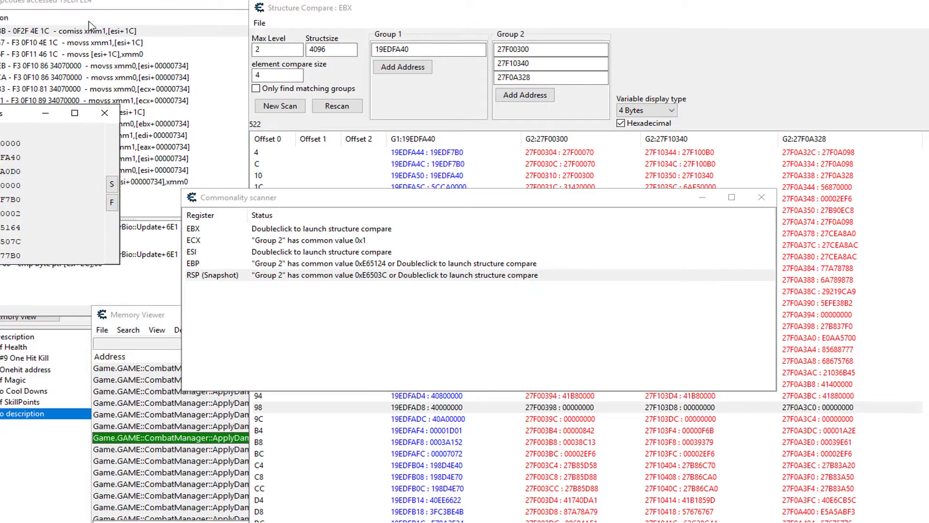
pyautogui.moveTo(161, 3); pyautogui.dragTo(518, 92)
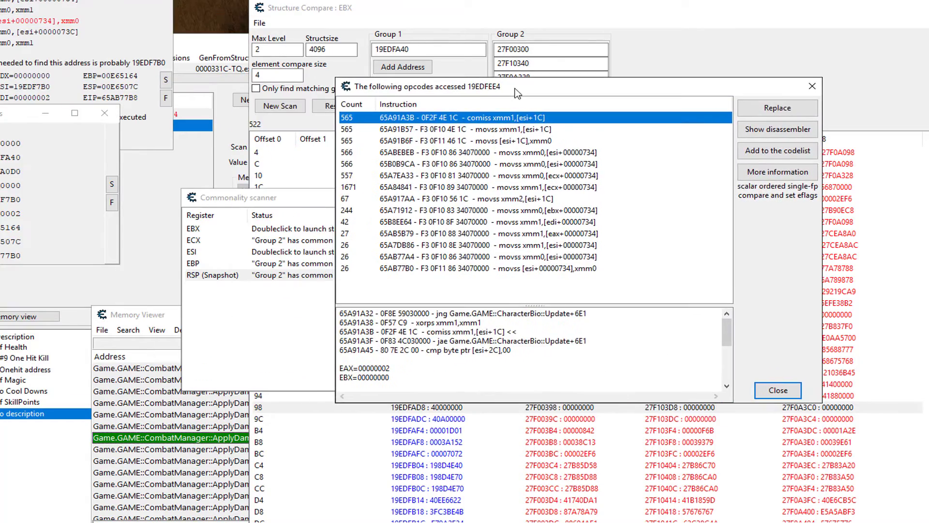
pyautogui.moveTo(421, 16); pyautogui.dragTo(624, 133)
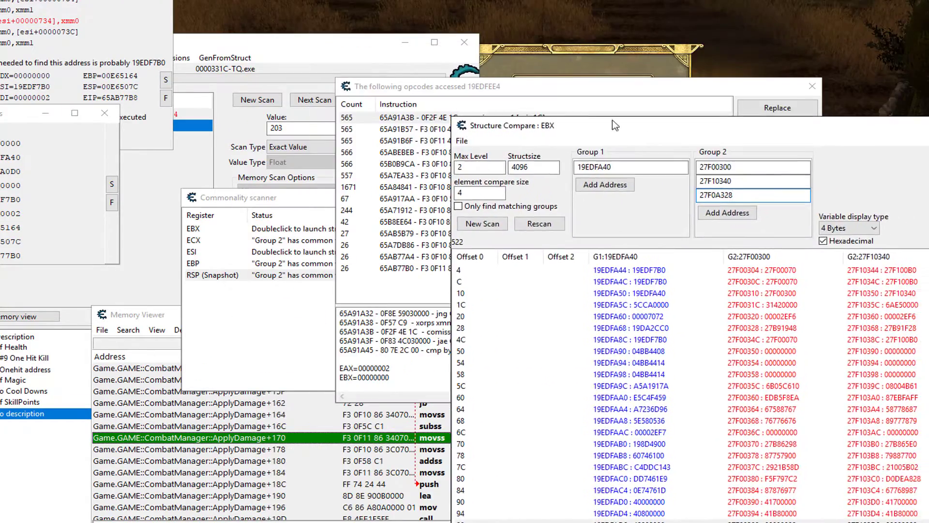
pyautogui.moveTo(489, 92); pyautogui.dragTo(536, 274)
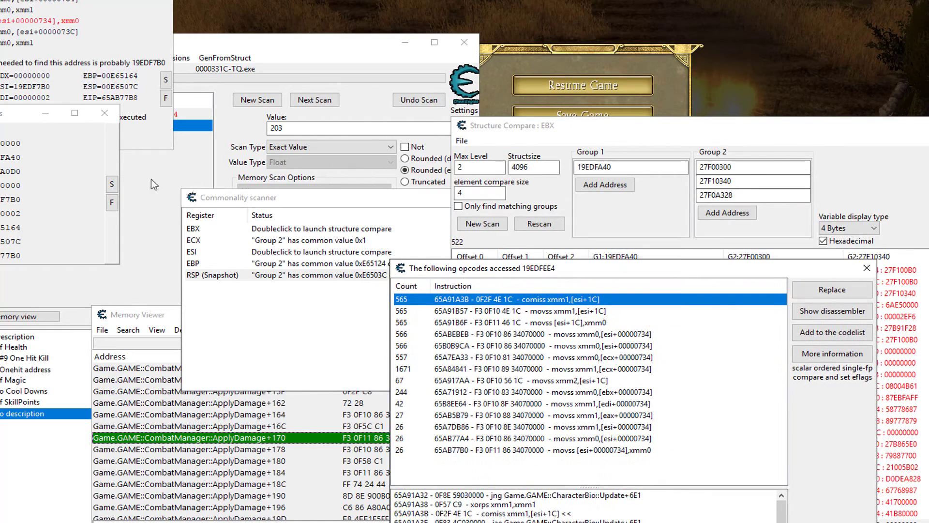
pyautogui.moveTo(26, 113); pyautogui.dragTo(34, 32)
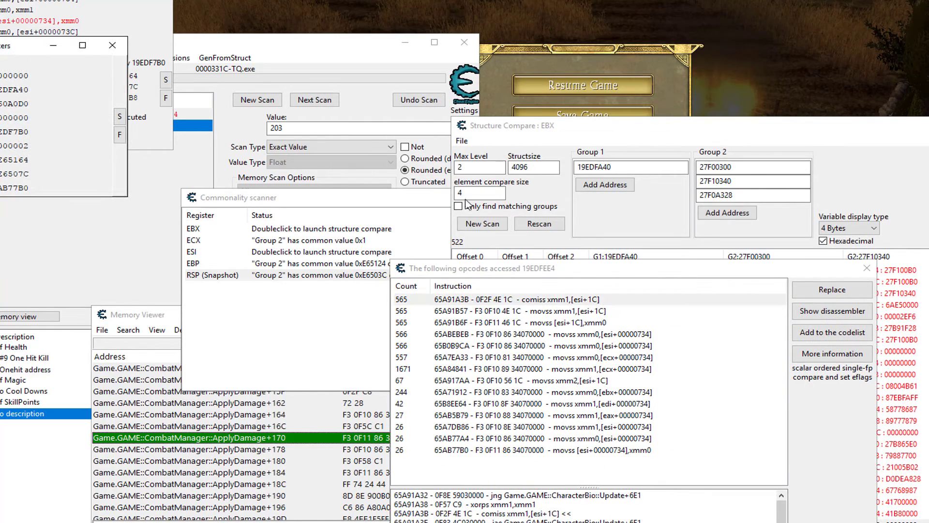
pyautogui.moveTo(378, 198); pyautogui.dragTo(132, 228)
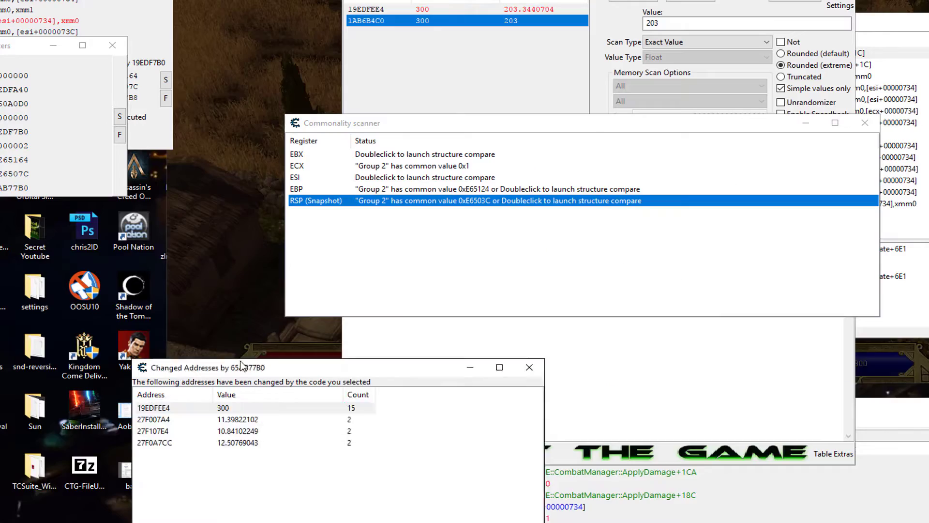
# Place the changed addresses window beside the player's registers and check the enemy entry 27F007A4.
pyautogui.moveTo(295, 304); pyautogui.dragTo(279, 0)
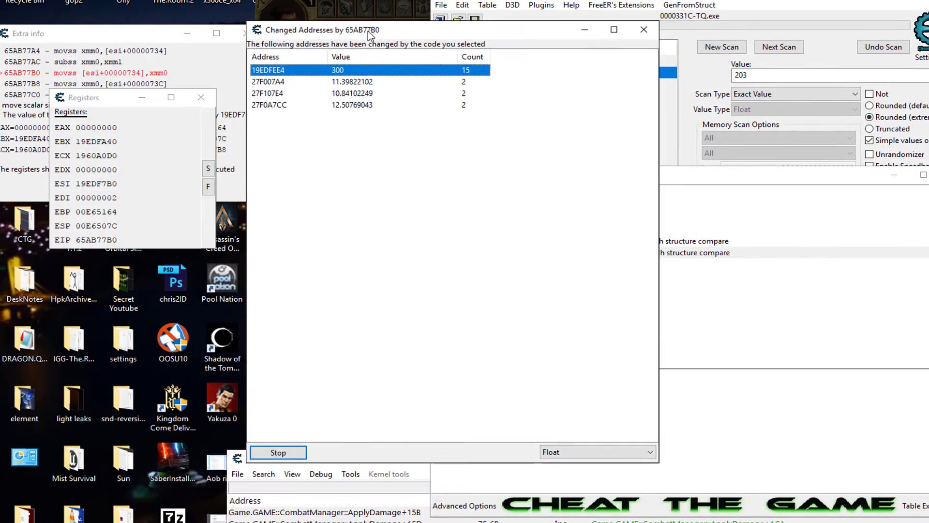
pyautogui.moveTo(368, 31); pyautogui.dragTo(331, 35)
pyautogui.click(313, 88)
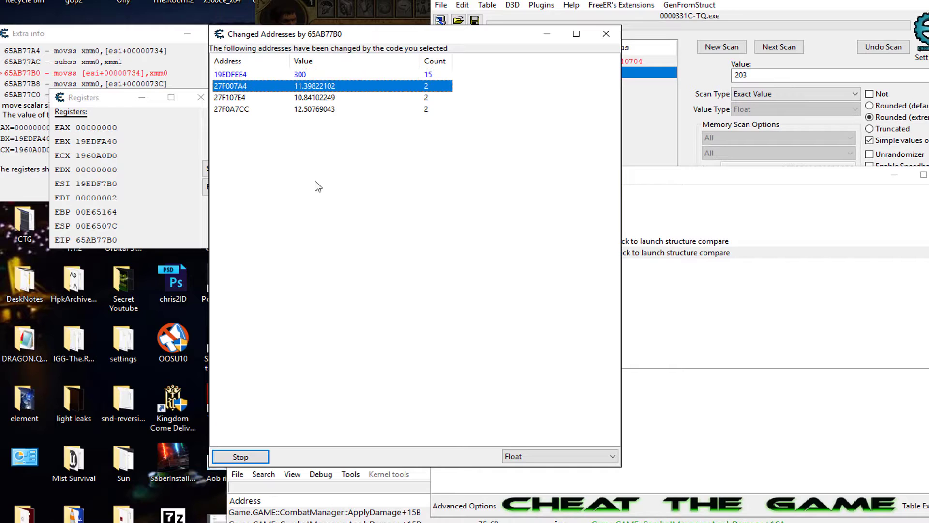
pyautogui.click(238, 149)
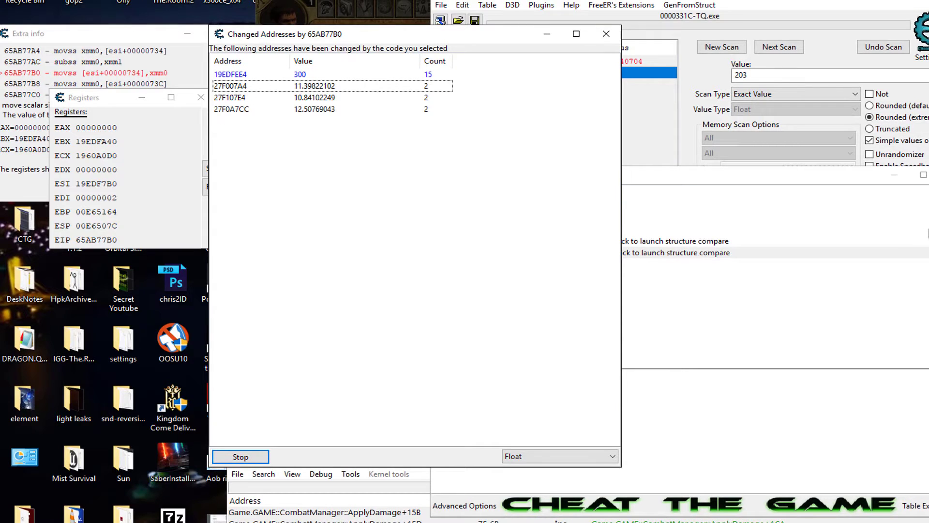
# Examine Group 2's common values for EBP and RSP (Snapshot) in the commonality scanner.
pyautogui.click(702, 223)
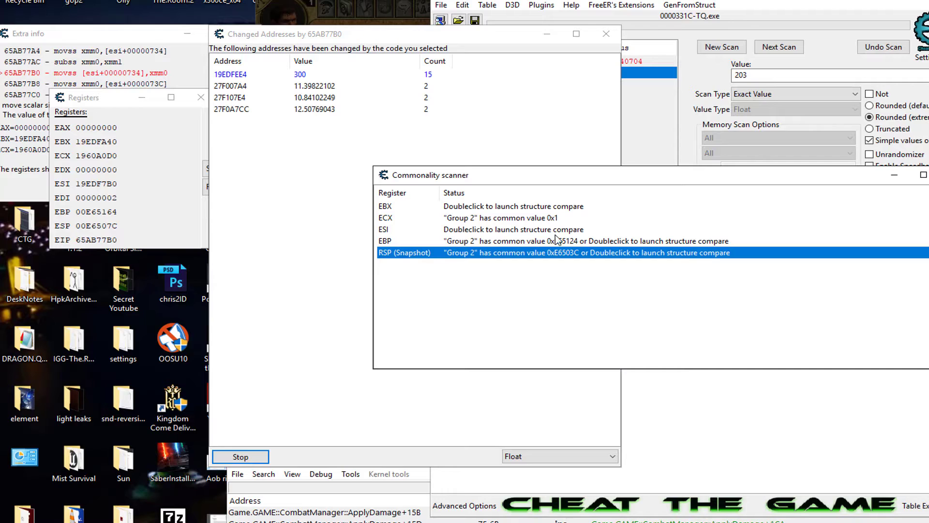
pyautogui.click(542, 266)
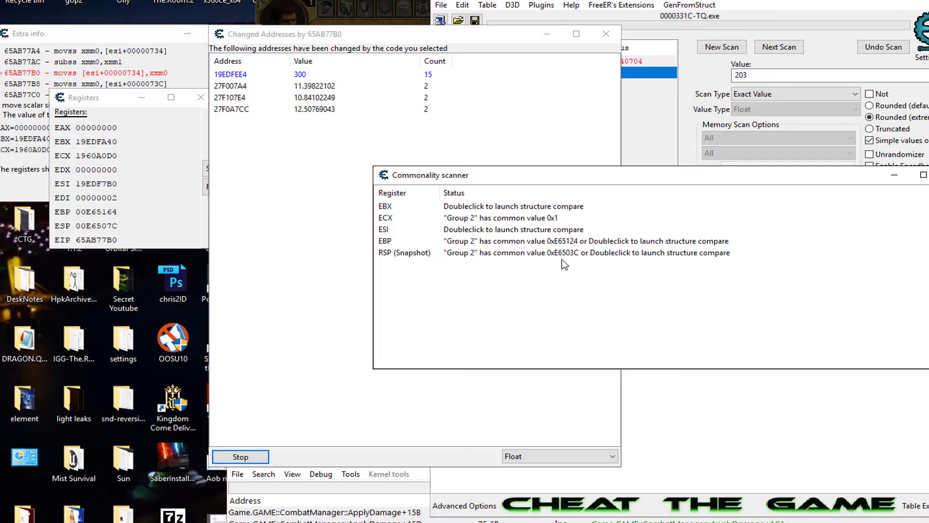
pyautogui.click(392, 242)
pyautogui.click(393, 253)
pyautogui.click(498, 280)
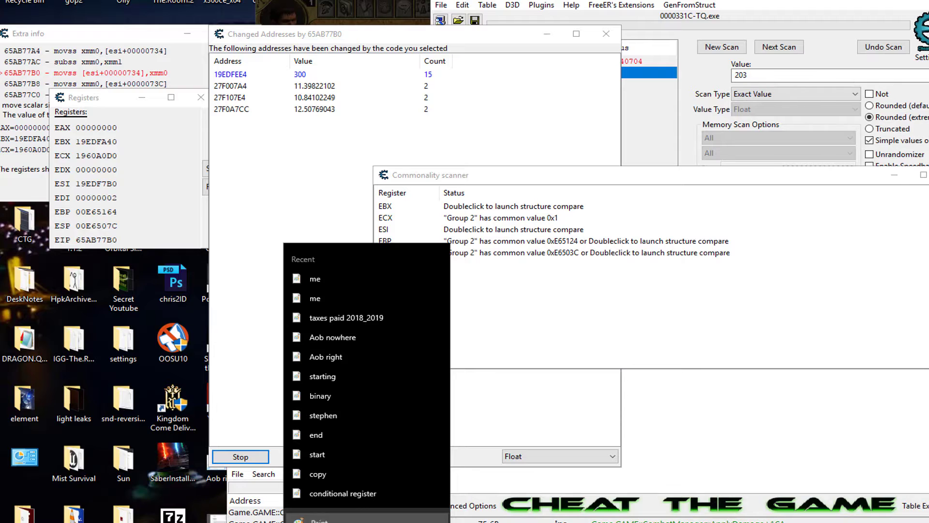
# Paste the captured desktop screenshot into a new Paint picture, shift it to show the commonality scanner, and minimize Paint.
pyautogui.hotkey('ctrl', 'v')
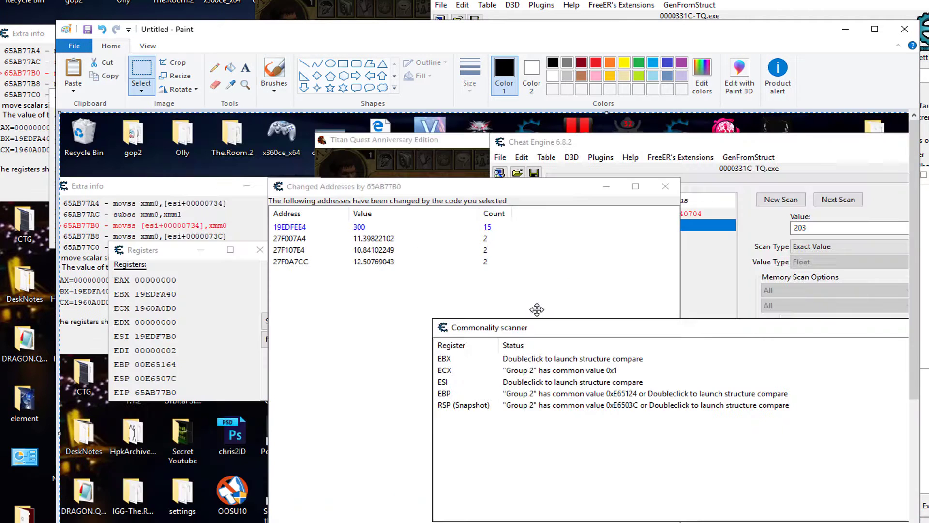
pyautogui.moveTo(478, 441)
pyautogui.mouseDown()
pyautogui.moveTo(339, 366)
pyautogui.moveTo(260, 357)
pyautogui.mouseUp()
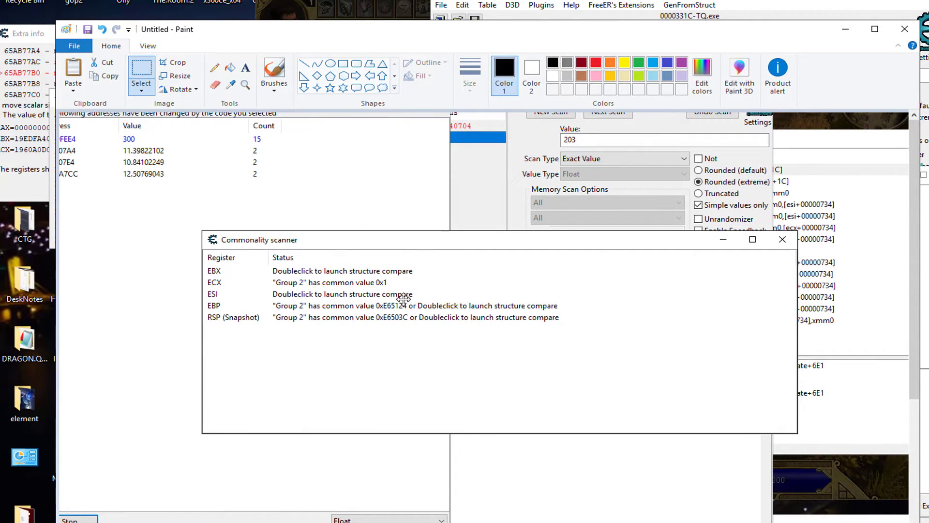
pyautogui.click(845, 31)
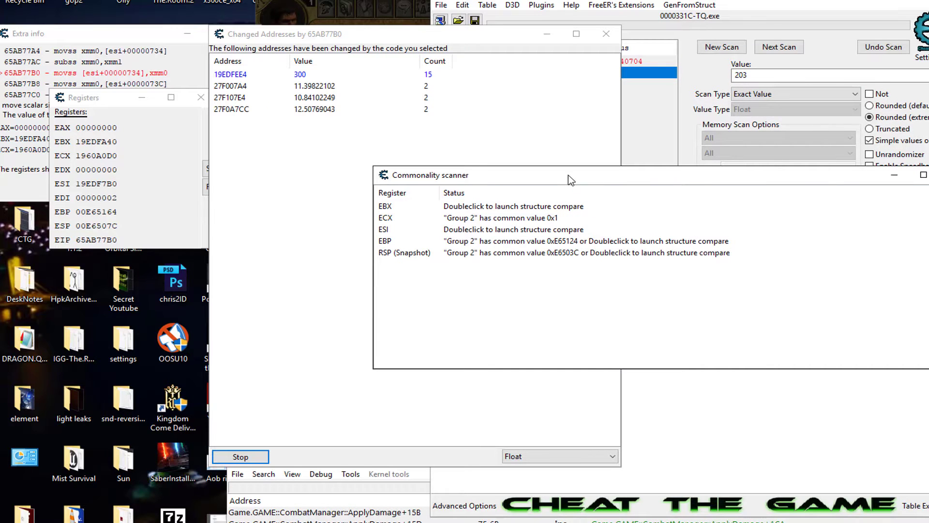
# Show the register states of enemy addresses 27F007A4 and 27F107E4, arranging the windows for comparison with the player's registers.
pyautogui.moveTo(568, 176); pyautogui.dragTo(684, 118)
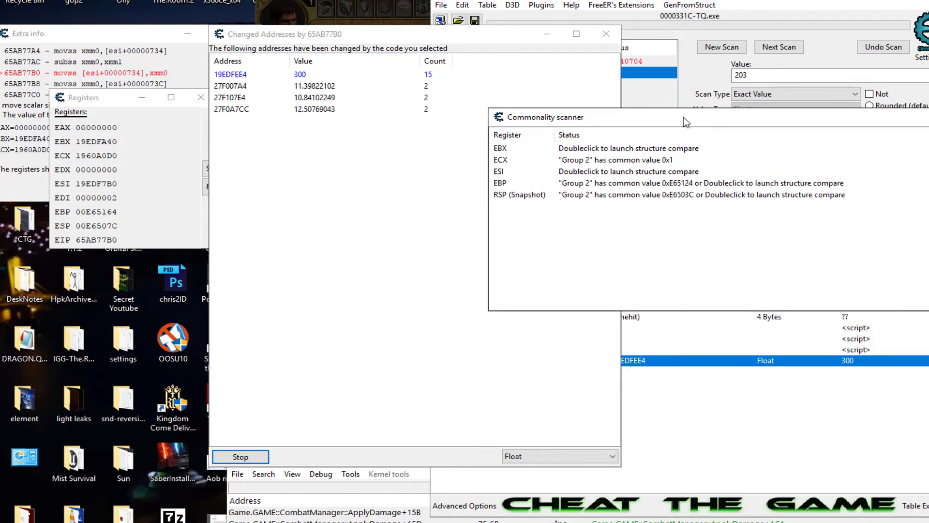
pyautogui.rightClick(218, 87)
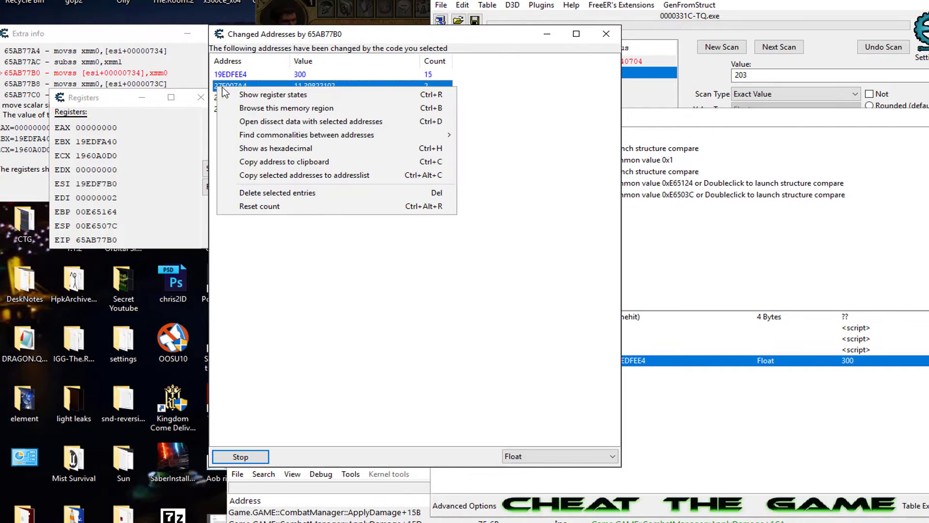
pyautogui.click(271, 95)
pyautogui.moveTo(522, 213); pyautogui.dragTo(317, 194)
pyautogui.rightClick(229, 96)
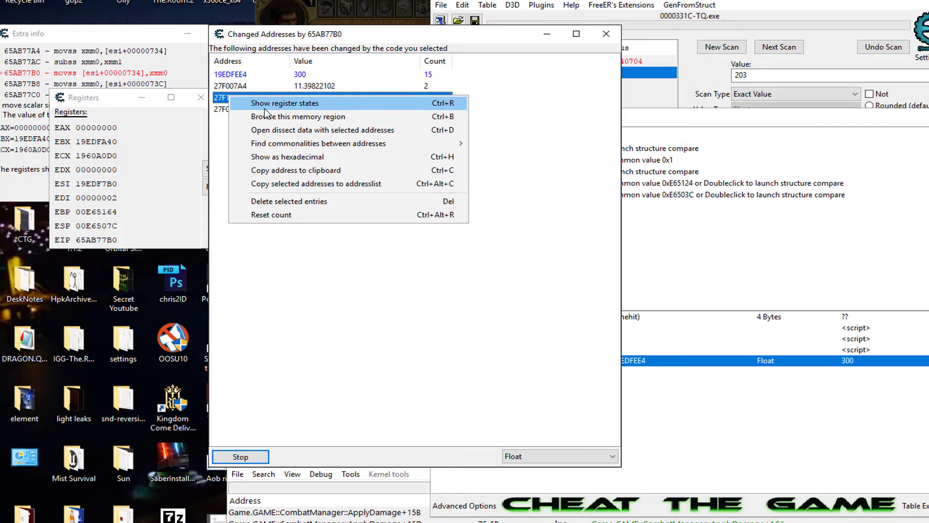
pyautogui.click(267, 101)
pyautogui.moveTo(458, 38); pyautogui.dragTo(180, 207)
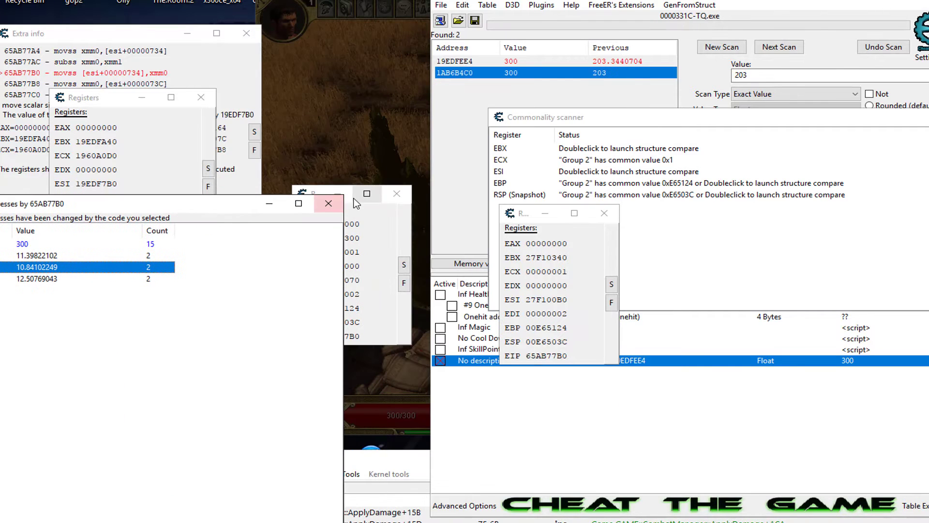
# Compare the two enemies' registers with the commonality scanner results, and close both enemy register windows.
pyautogui.click(303, 194)
pyautogui.click(310, 194)
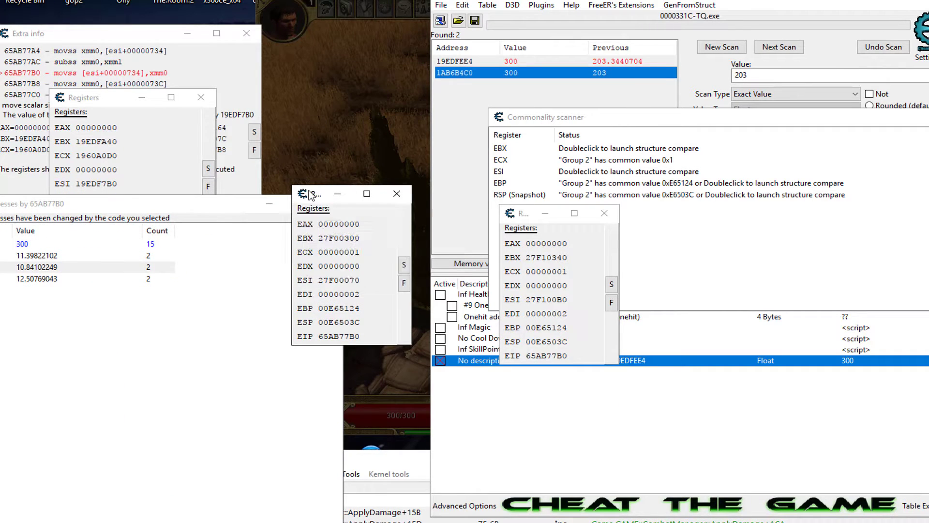
pyautogui.click(302, 194)
pyautogui.click(329, 194)
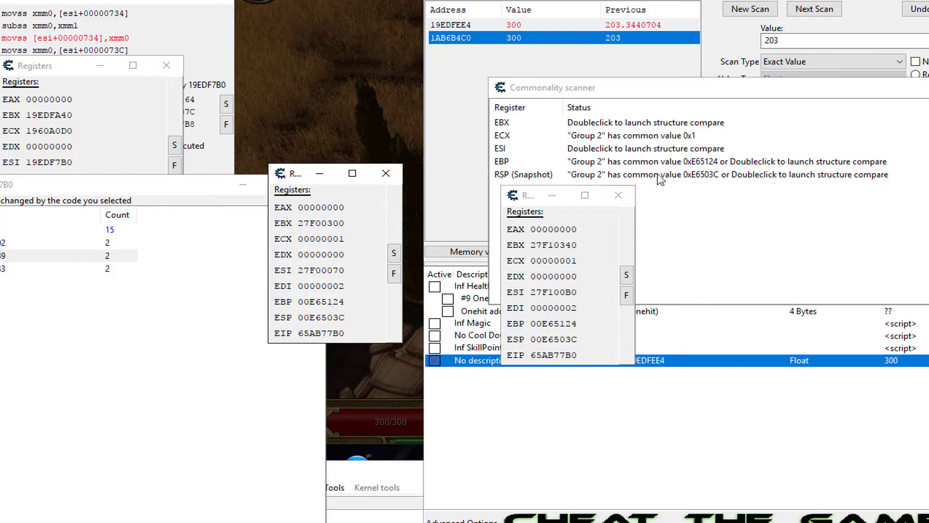
pyautogui.click(618, 195)
pyautogui.click(386, 174)
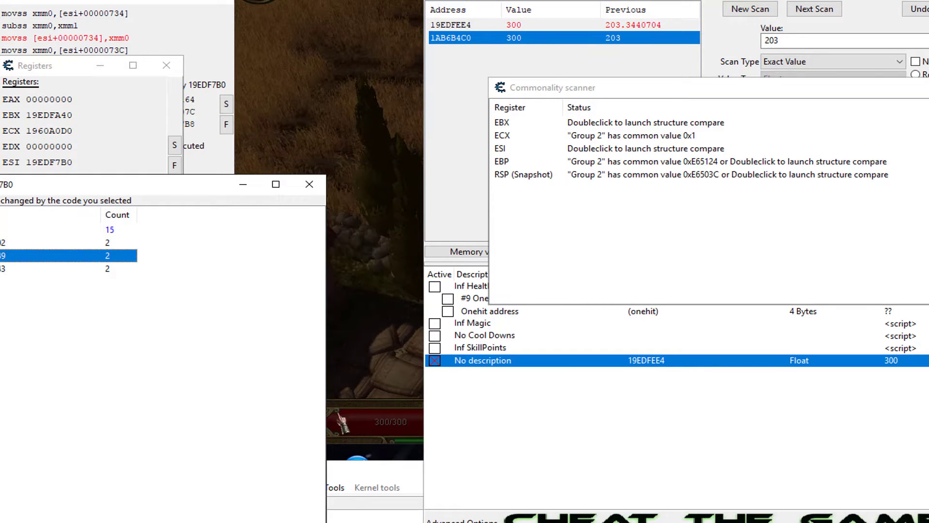
# Bring the Memory Viewer forward and shift it aside, with the EBX Structure Compare window placed over it.
pyautogui.click(455, 251)
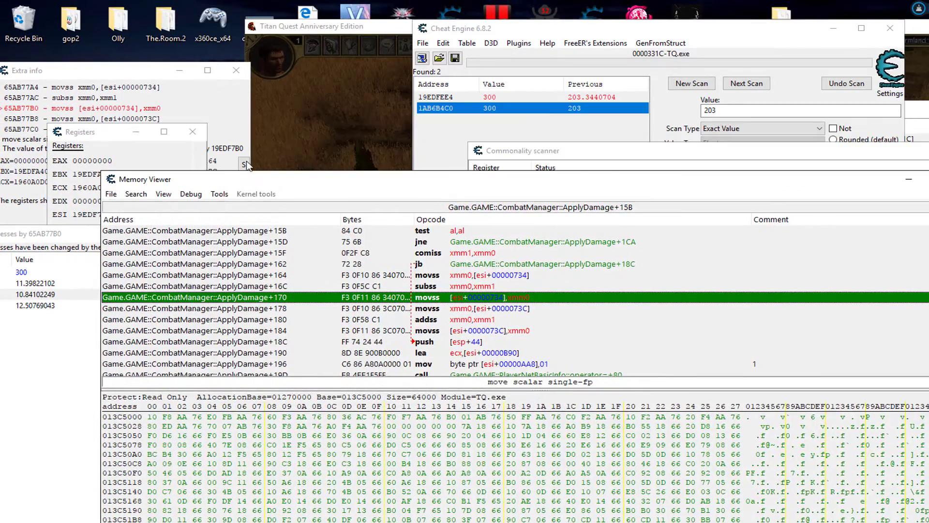
pyautogui.moveTo(249, 184); pyautogui.dragTo(283, 118)
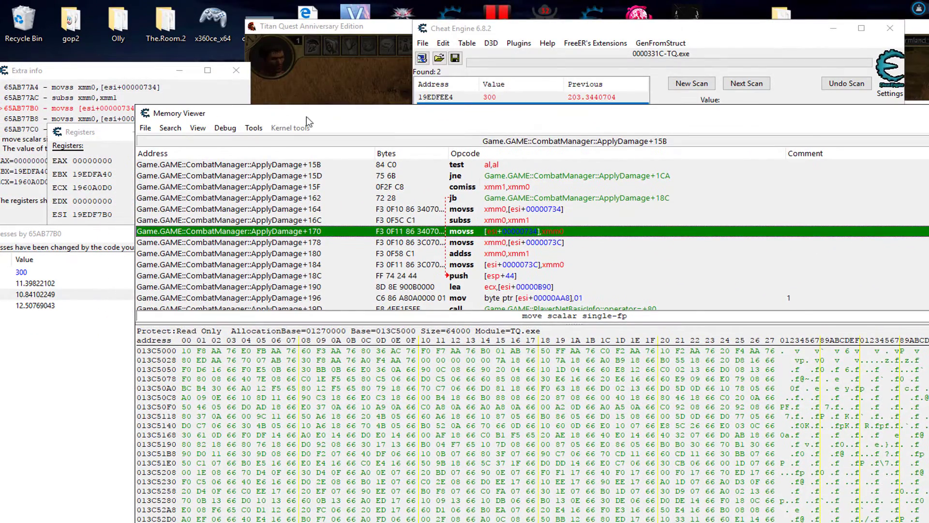
pyautogui.moveTo(510, 113); pyautogui.dragTo(411, 68)
pyautogui.click(383, 506)
pyautogui.moveTo(339, 479); pyautogui.dragTo(321, 160)
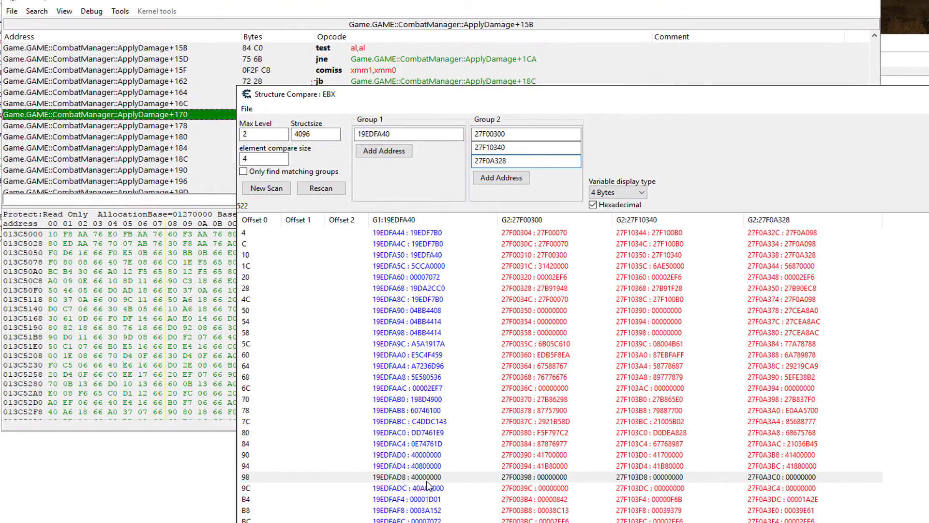
# Display the compared EBX structures as non-hexadecimal Float values and select the row at offset 98.
pyautogui.click(597, 205)
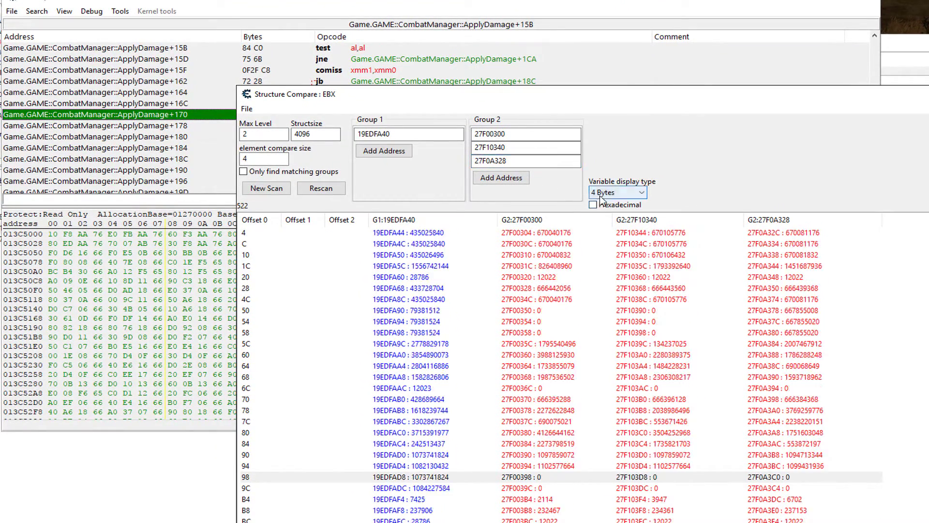
pyautogui.click(600, 194)
pyautogui.click(606, 249)
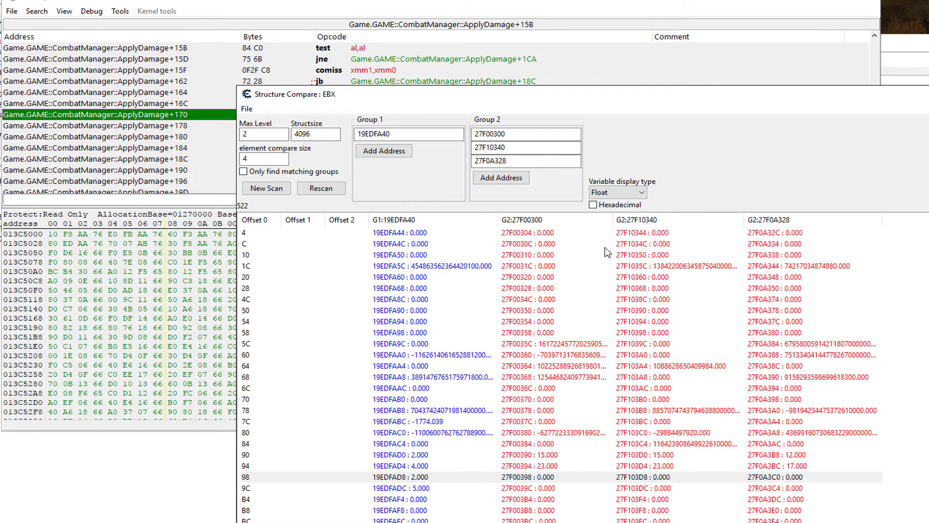
pyautogui.click(420, 478)
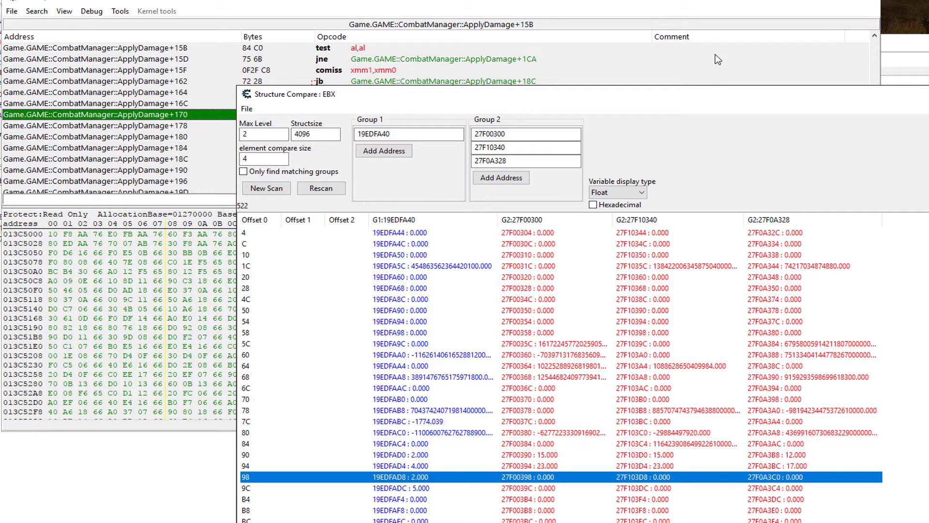
# Move the EBX structure comparison out of the way and bring the Memory Viewer's ApplyDamage disassembly to the front.
pyautogui.moveTo(718, 102); pyautogui.dragTo(691, 380)
pyautogui.click(774, 100)
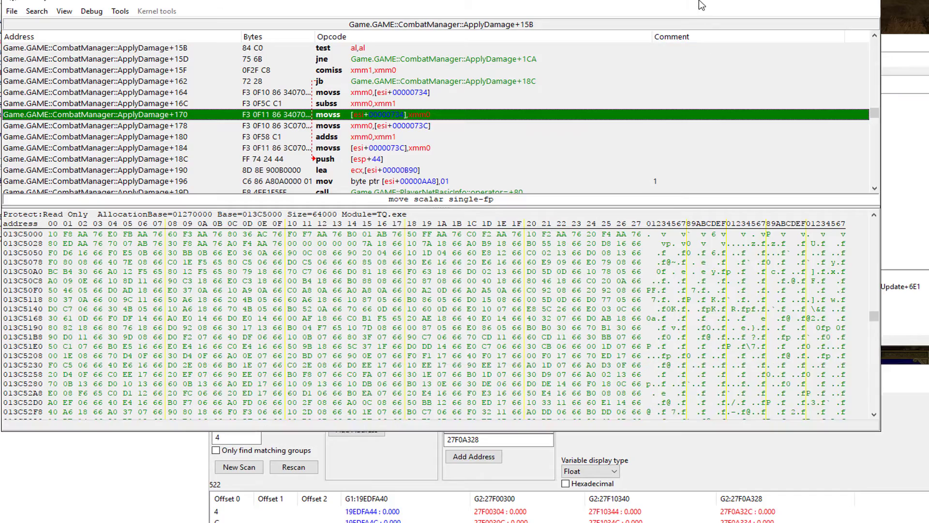
pyautogui.moveTo(740, 14); pyautogui.dragTo(825, 117)
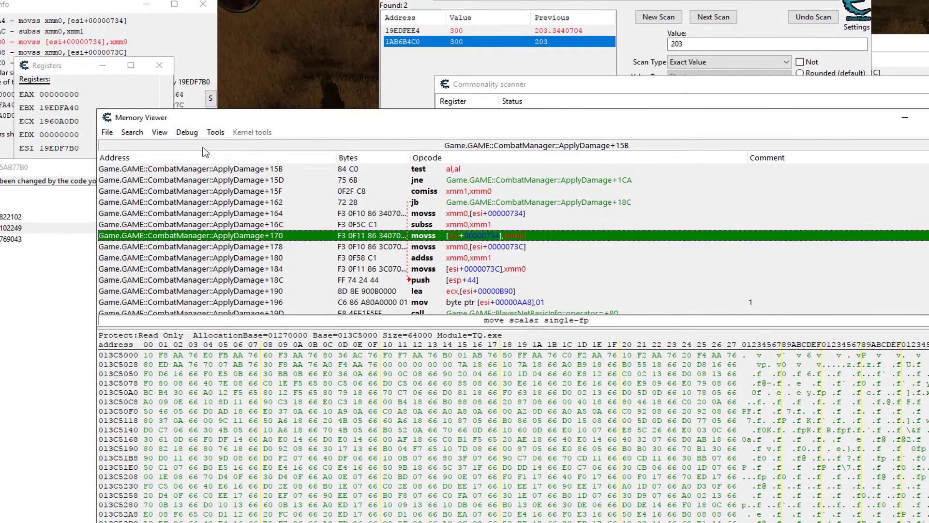
pyautogui.click(213, 135)
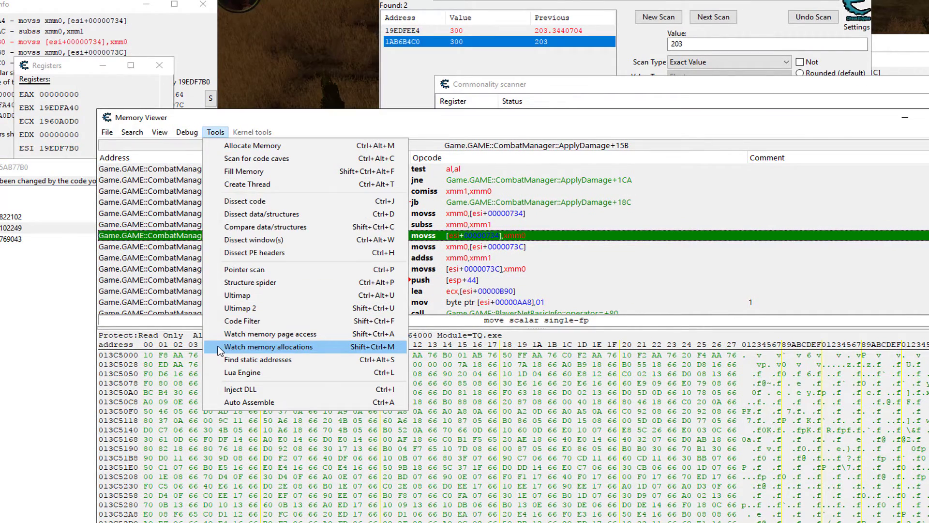
pyautogui.click(249, 402)
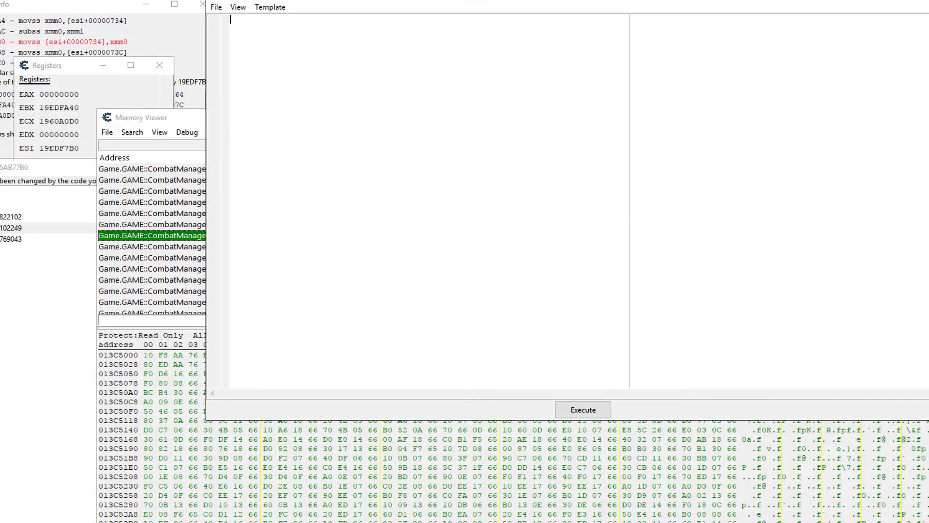
pyautogui.click(261, 6)
pyautogui.click(315, 73)
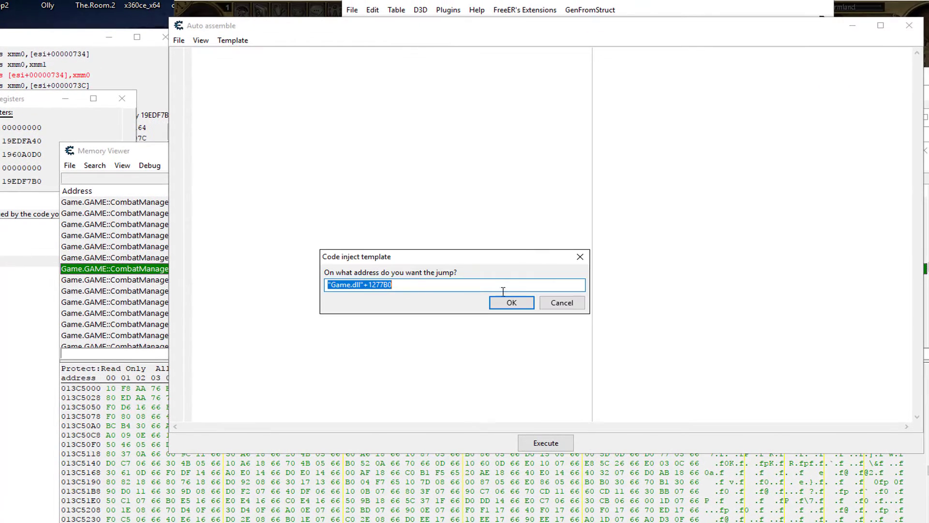
pyautogui.click(506, 302)
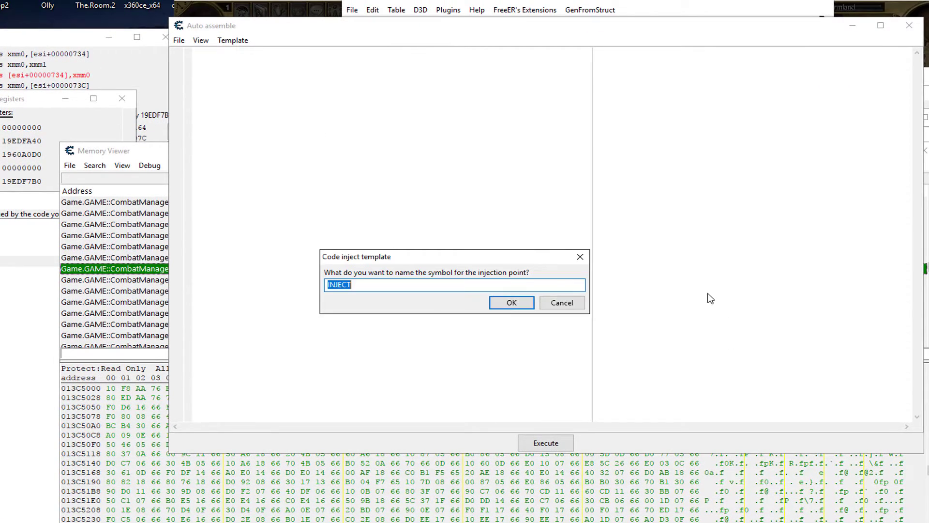
pyautogui.click(573, 310)
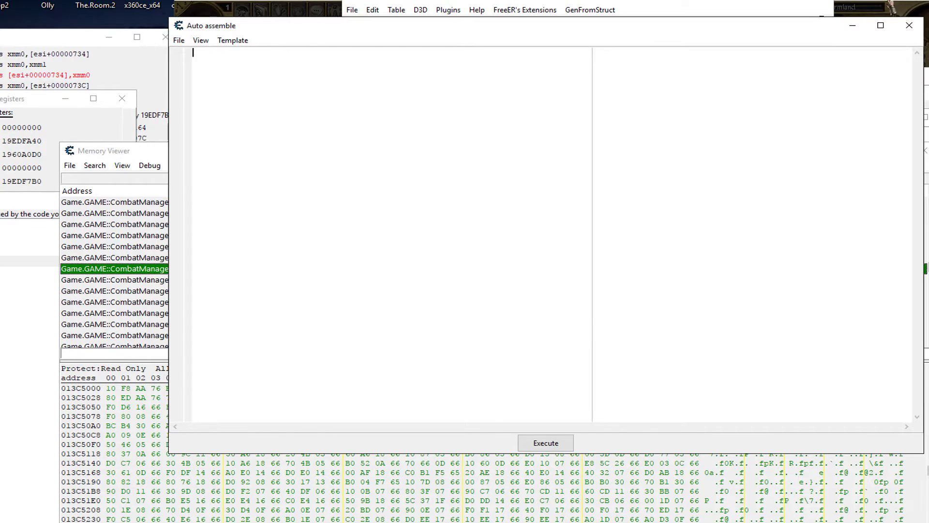
pyautogui.click(854, 25)
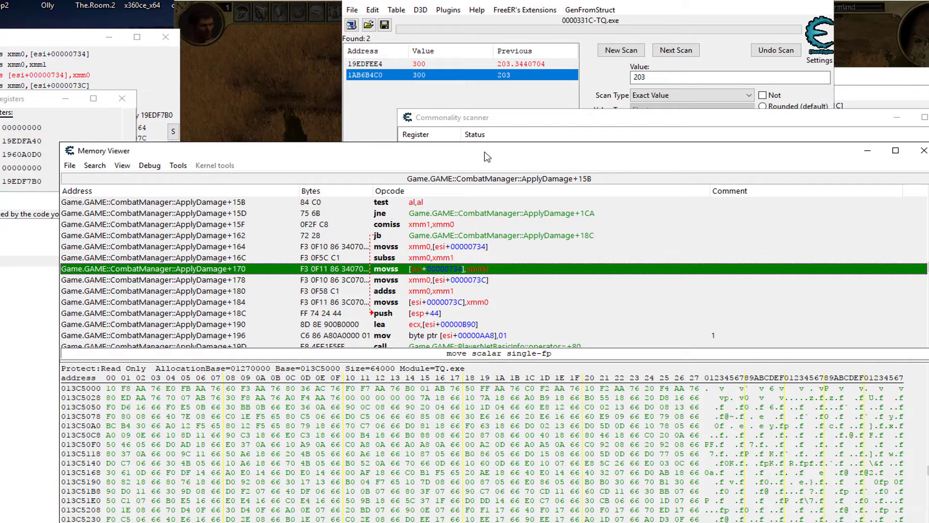
# Select the subss instruction at ApplyDamage+16C and stop tracking the addresses changed by 65AB77B0.
pyautogui.moveTo(484, 152); pyautogui.dragTo(474, 133)
pyautogui.click(338, 242)
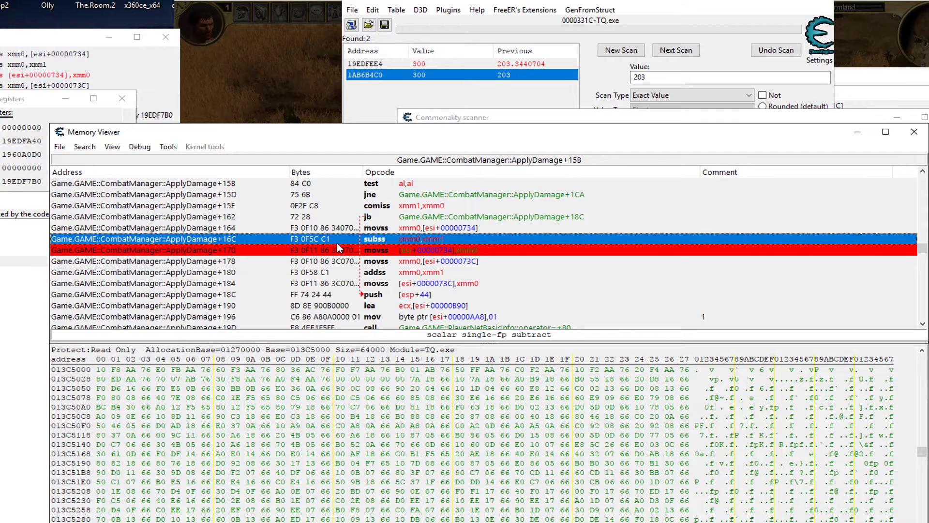
pyautogui.click(10, 209)
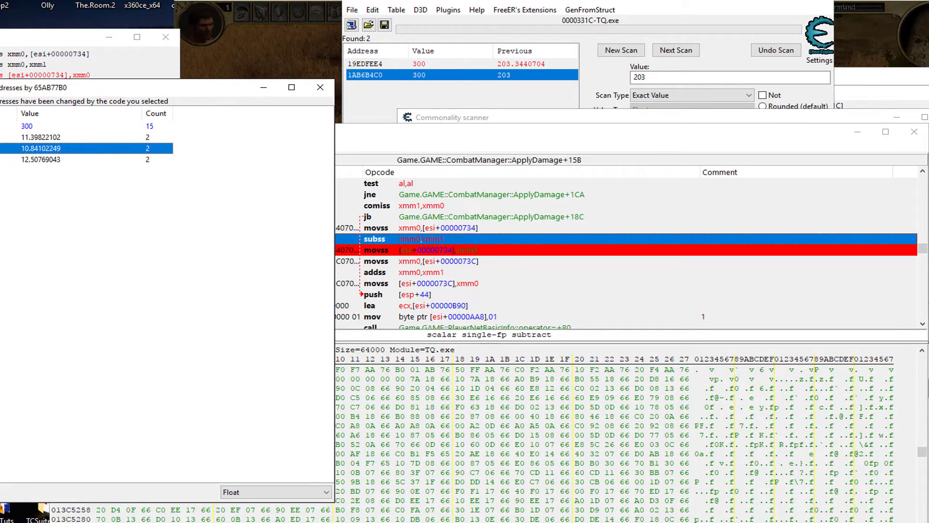
pyautogui.click(528, 145)
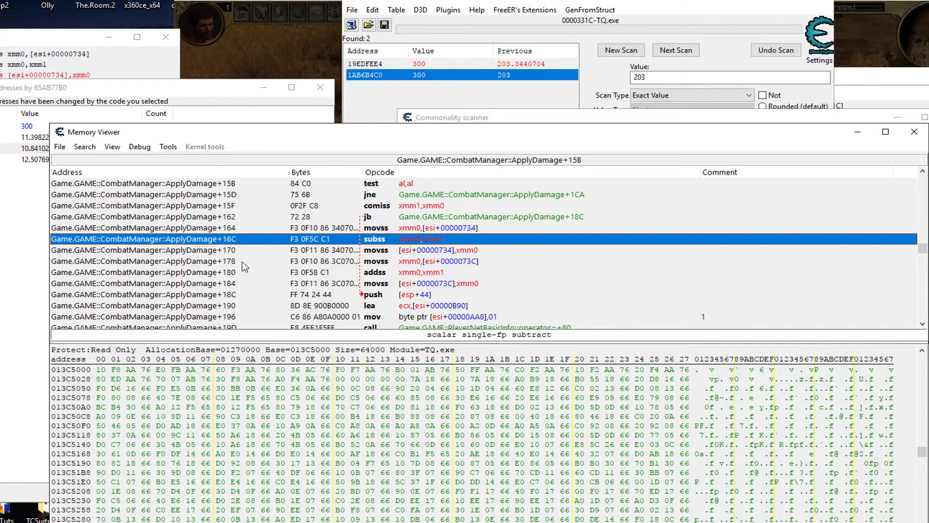
# Generate an AOB Injection script for the selected subss instruction, naming the injection point symbol health1.
pyautogui.click(169, 147)
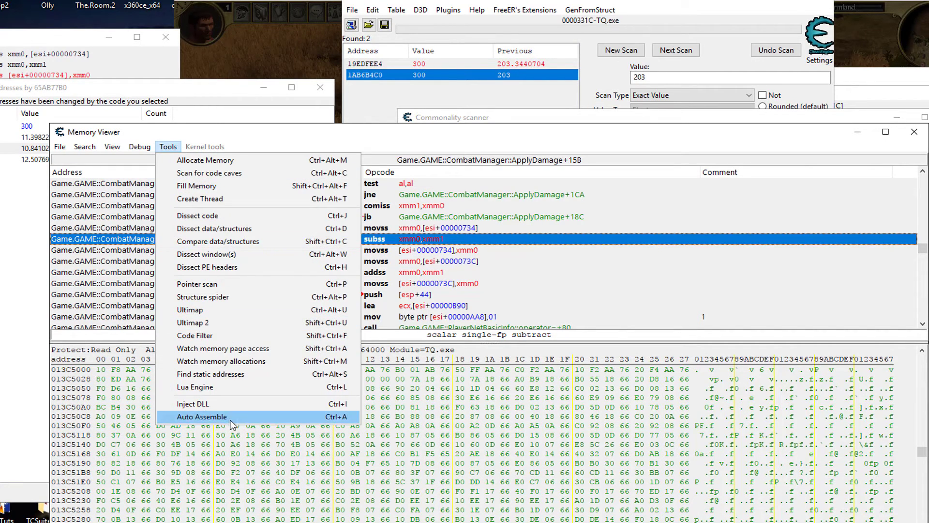
pyautogui.click(231, 417)
pyautogui.click(225, 101)
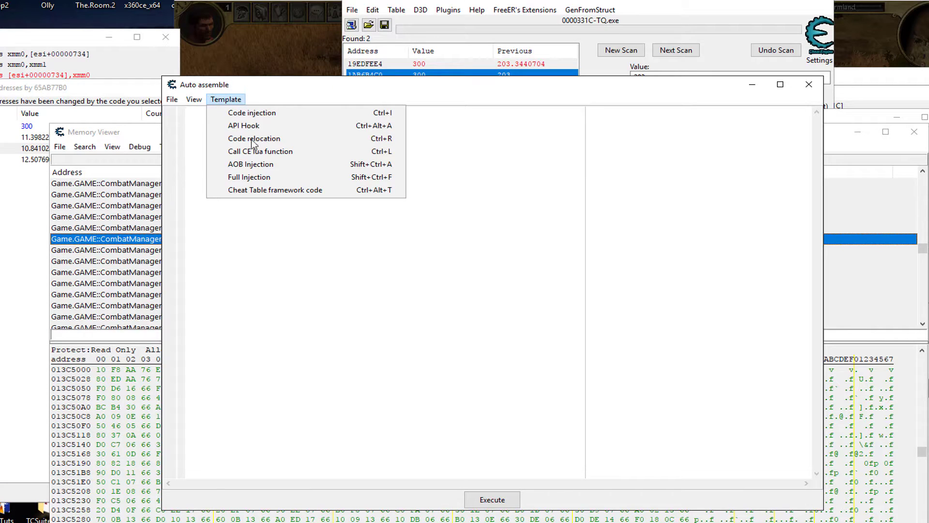
pyautogui.click(267, 164)
pyautogui.click(508, 303)
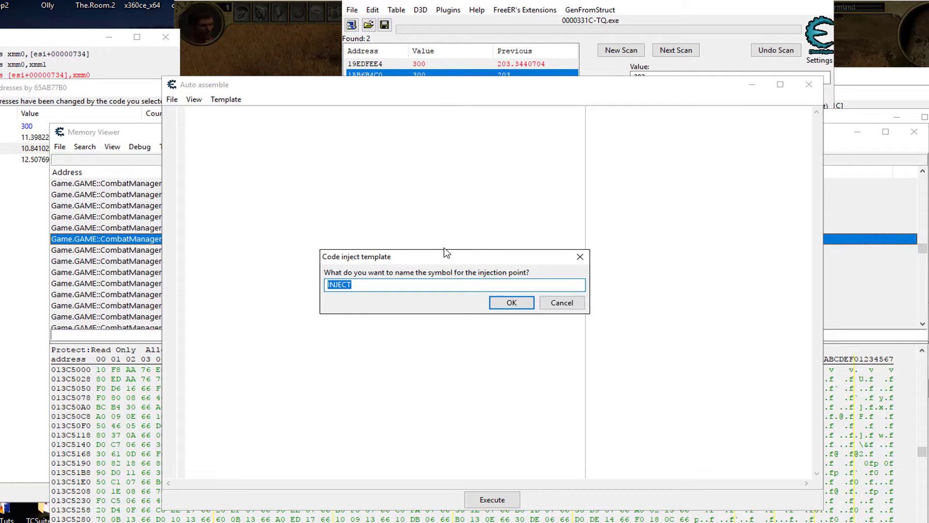
pyautogui.write('health1')
pyautogui.click(512, 303)
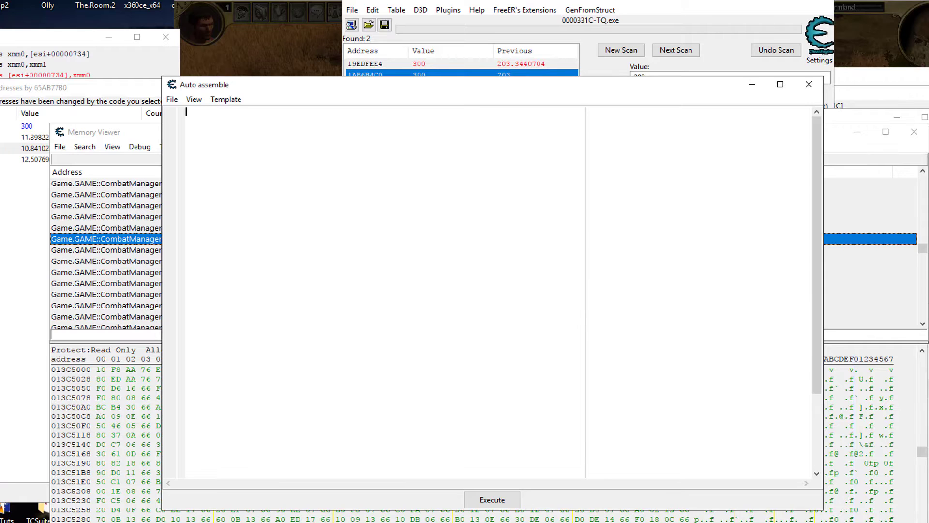
# Add the comparison cmp [ebx+98],40000000 under newmem in the script, followed by a new line.
pyautogui.moveTo(328, 81); pyautogui.dragTo(352, 75)
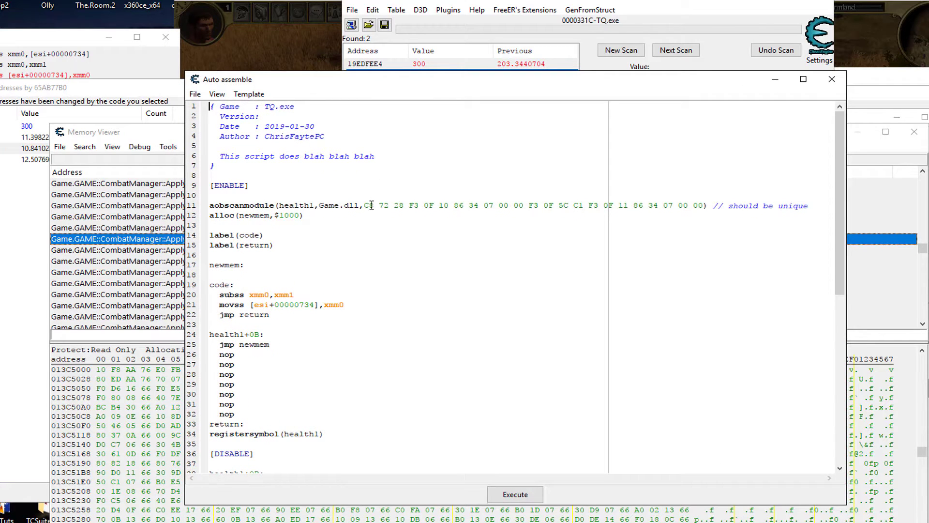
pyautogui.moveTo(365, 206); pyautogui.dragTo(704, 206)
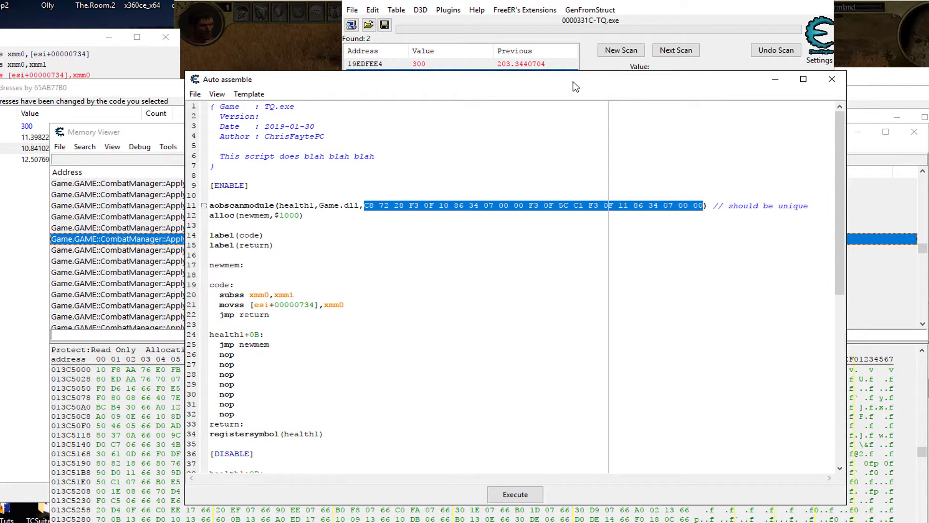
pyautogui.moveTo(573, 86); pyautogui.dragTo(538, 33)
pyautogui.click(255, 160)
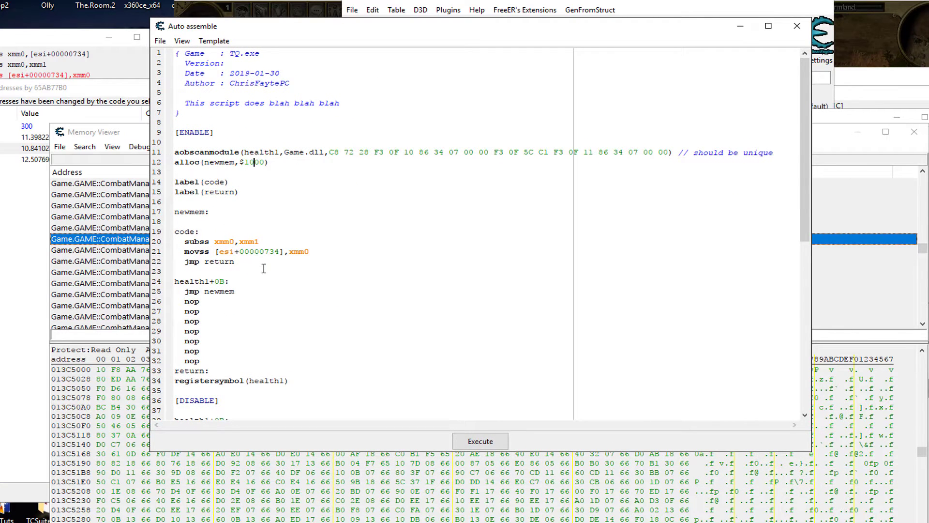
pyautogui.click(216, 213)
pyautogui.press('Return')
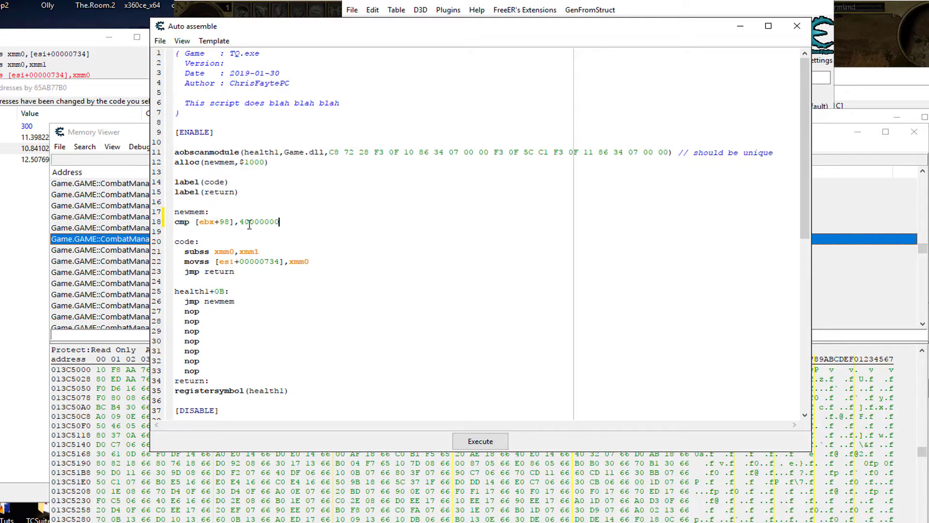
pyautogui.moveTo(295, 224); pyautogui.dragTo(239, 222)
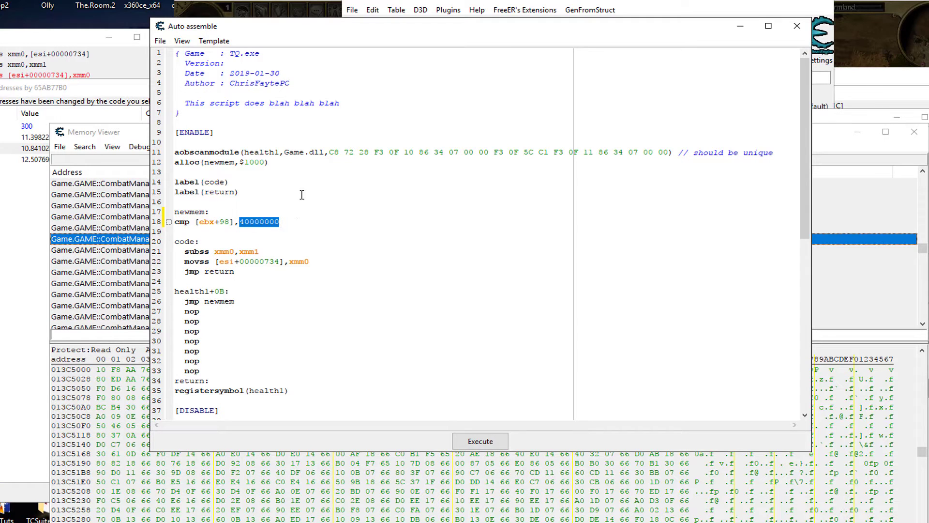
pyautogui.click(289, 221)
pyautogui.press('Return')
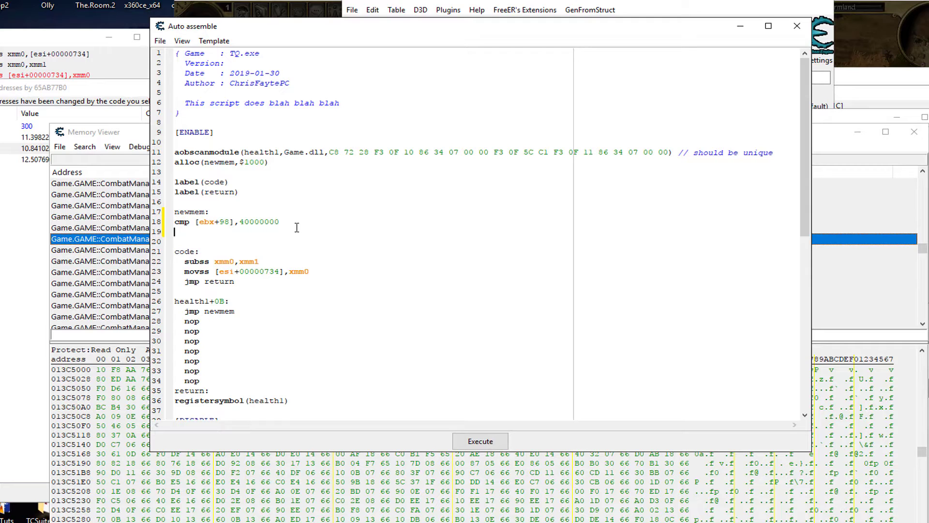
# Check the script's 40000000 against offset 98 in the EBX structure comparison, displayed as hexadecimal 4 Bytes values.
pyautogui.moveTo(242, 219); pyautogui.dragTo(309, 224)
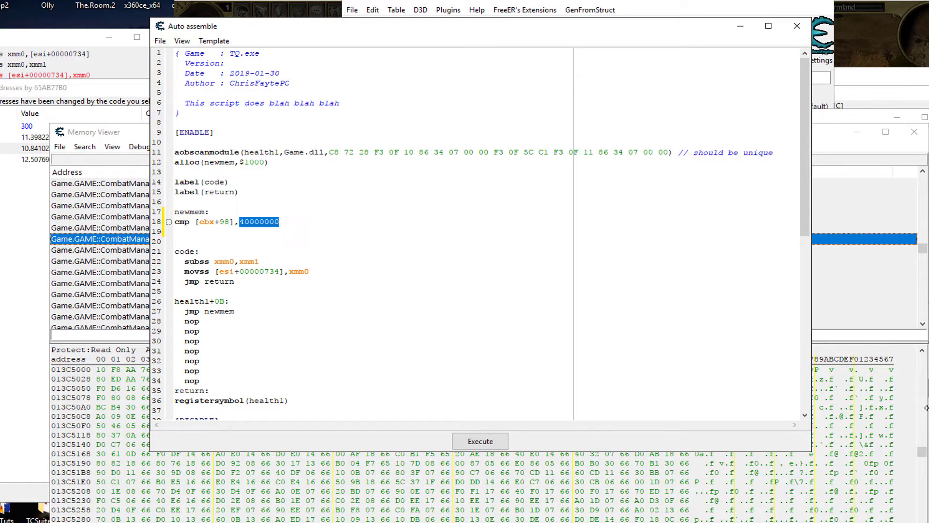
pyautogui.moveTo(915, 388); pyautogui.dragTo(915, 37)
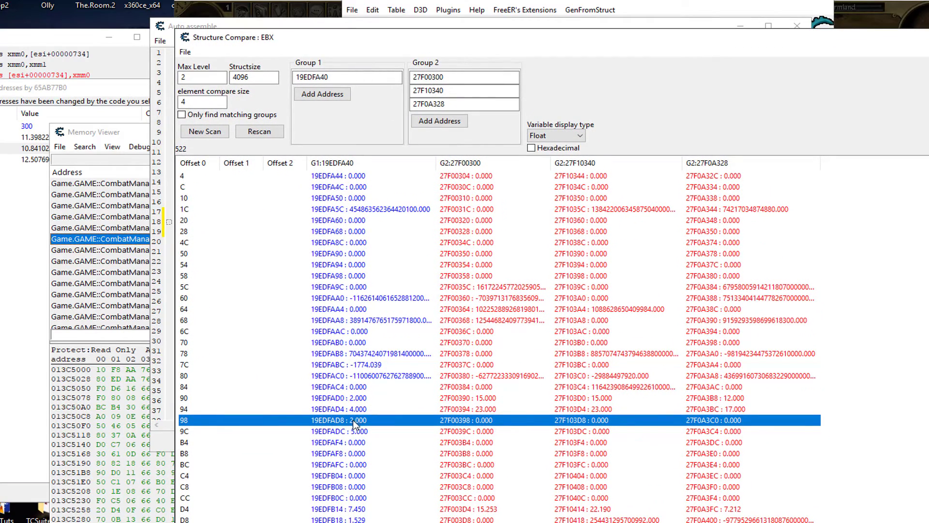
pyautogui.click(545, 137)
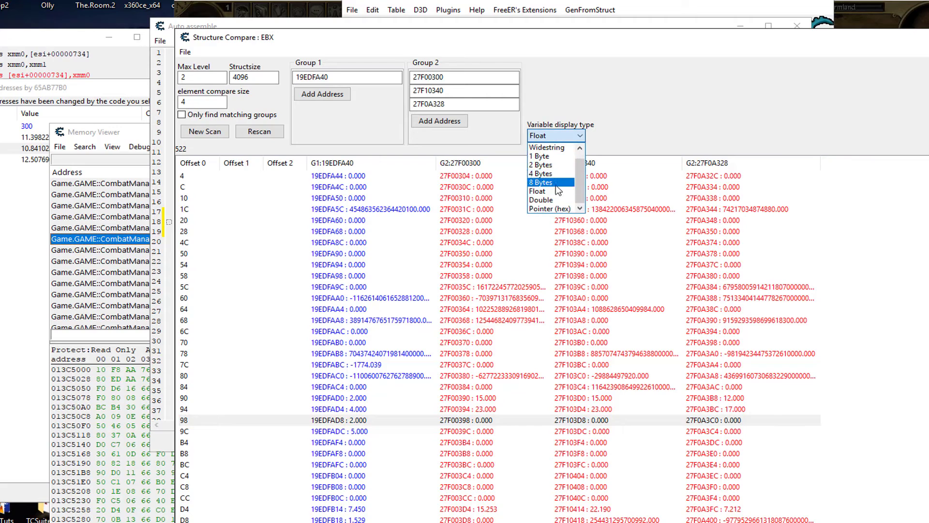
pyautogui.click(556, 176)
pyautogui.click(532, 148)
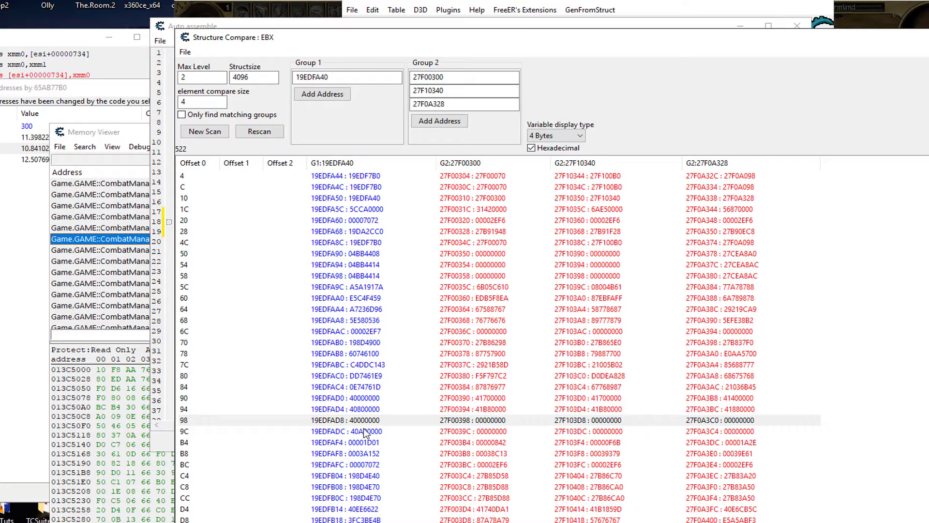
# Place the EBX structure comparison beside the script and insert another blank line below the cmp instruction.
pyautogui.moveTo(484, 35); pyautogui.dragTo(729, 57)
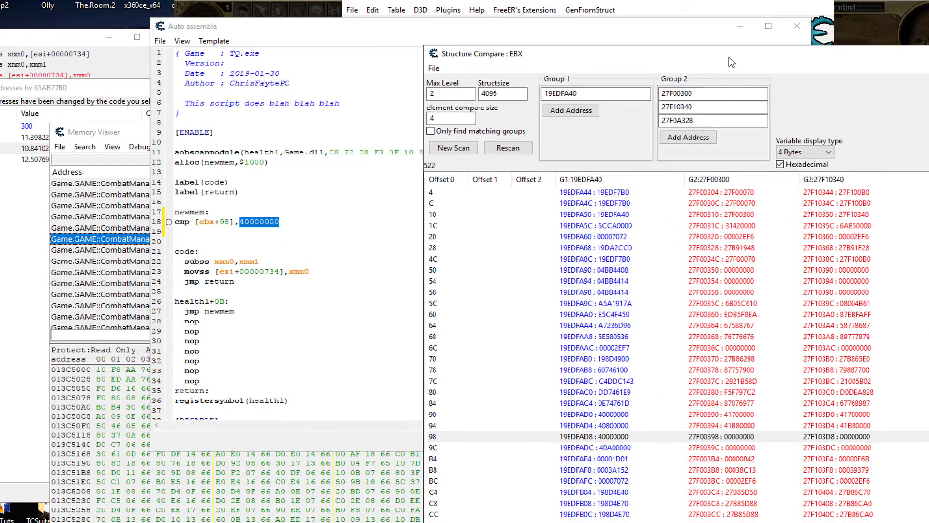
pyautogui.click(359, 29)
pyautogui.click(285, 221)
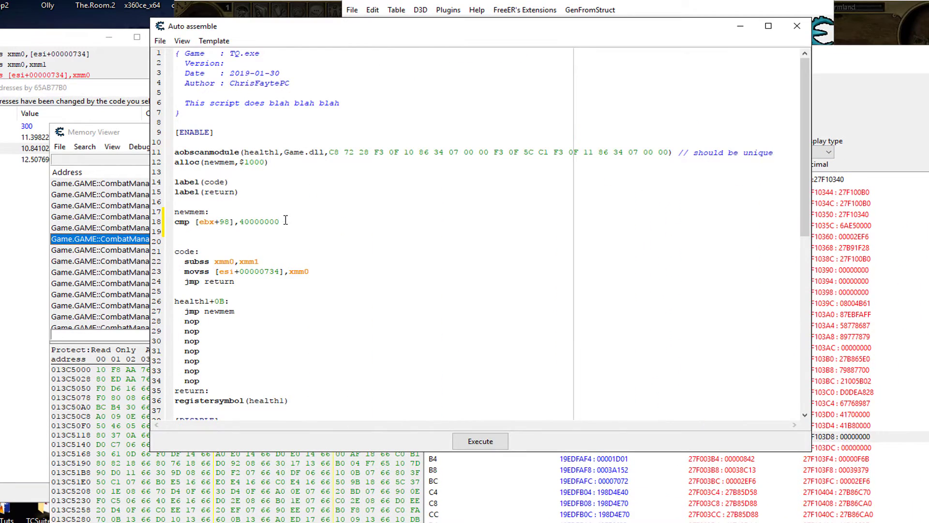
pyautogui.press('Return')
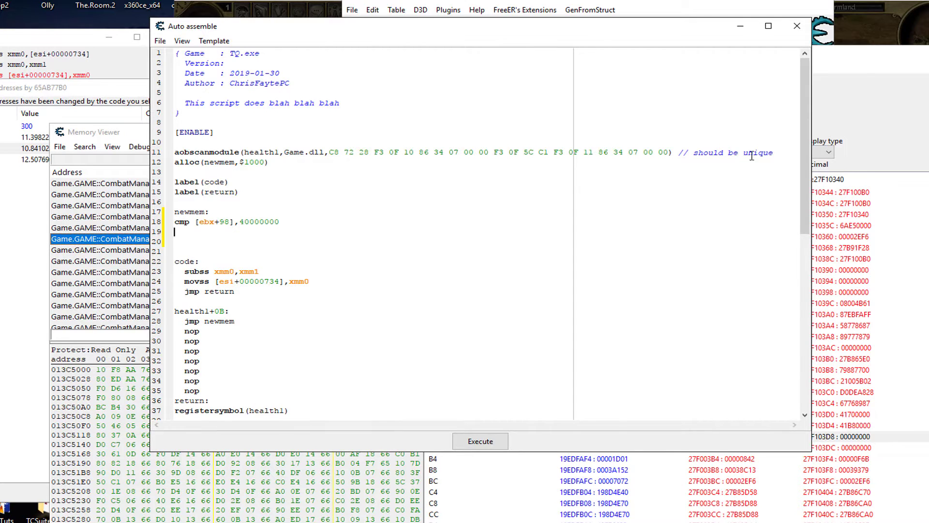
pyautogui.click(861, 62)
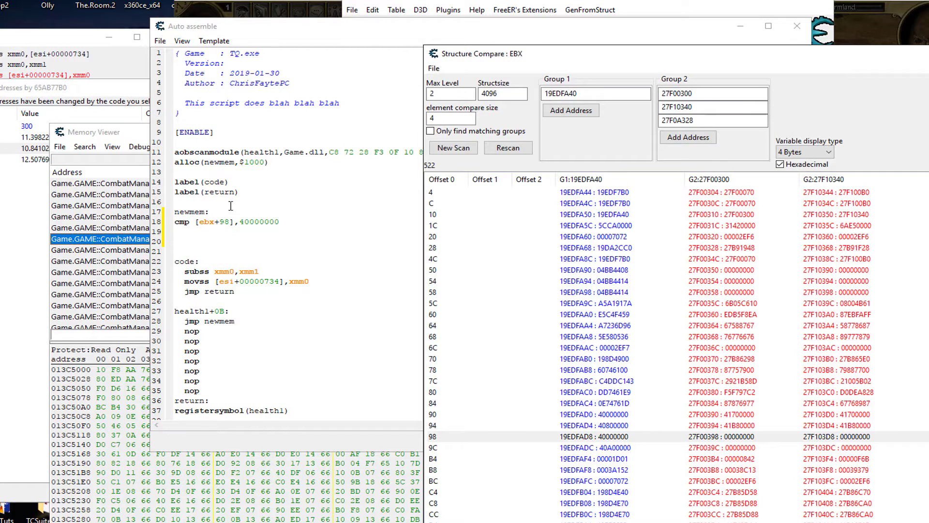
# Add jne code under the cmp instruction, followed by copies of the movss [esi+00000734],xmm0 and jmp return lines from the code section.
pyautogui.click(200, 235)
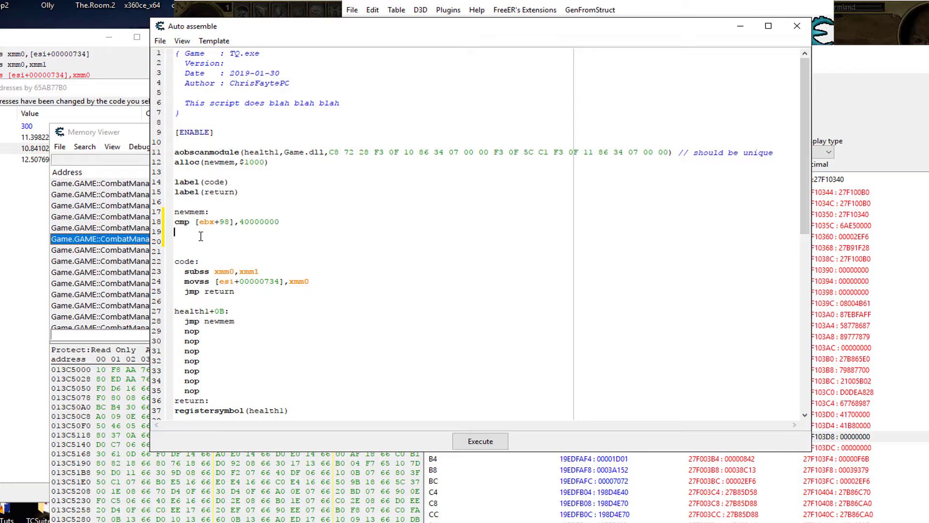
pyautogui.write('jne code')
pyautogui.moveTo(186, 270); pyautogui.dragTo(280, 270)
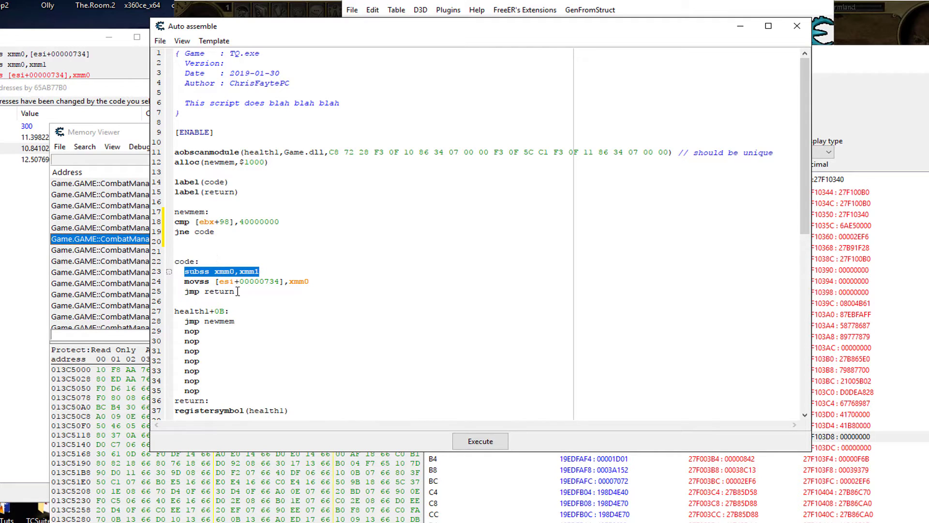
pyautogui.moveTo(238, 291); pyautogui.dragTo(187, 284)
pyautogui.rightClick(187, 283)
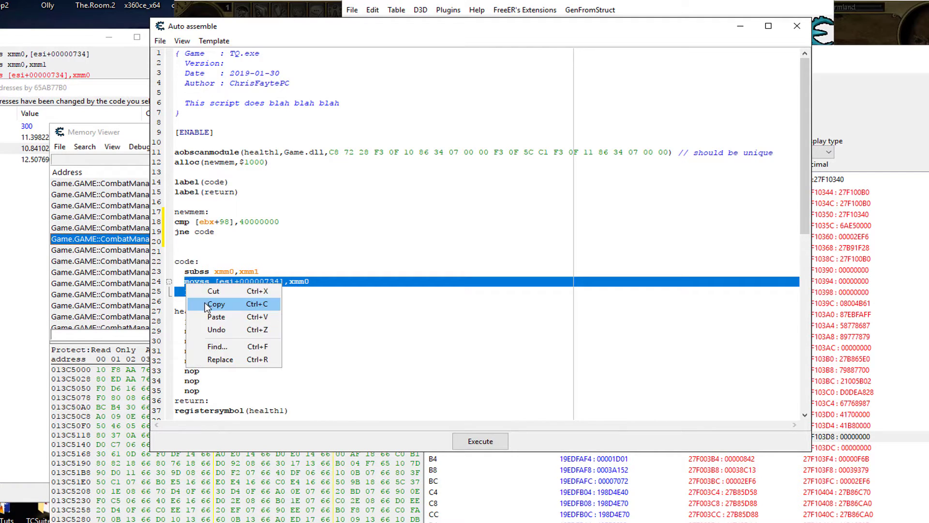
pyautogui.click(207, 303)
pyautogui.click(195, 241)
pyautogui.hotkey('ctrl', 'v')
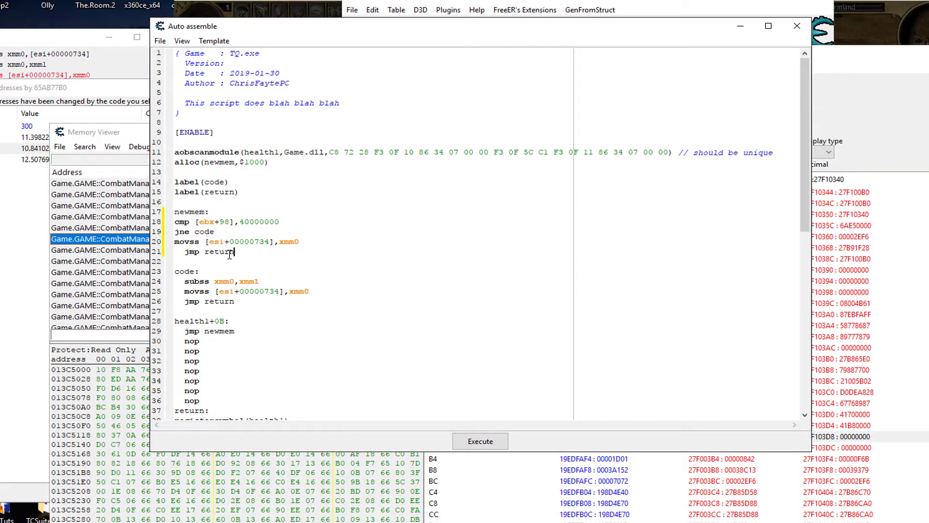
# Review how the newmem branch skips subss for the player while the code branch still applies damage to enemies.
pyautogui.click(221, 232)
pyautogui.moveTo(185, 281); pyautogui.dragTo(286, 281)
pyautogui.click(214, 269)
pyautogui.moveTo(302, 245); pyautogui.dragTo(235, 252)
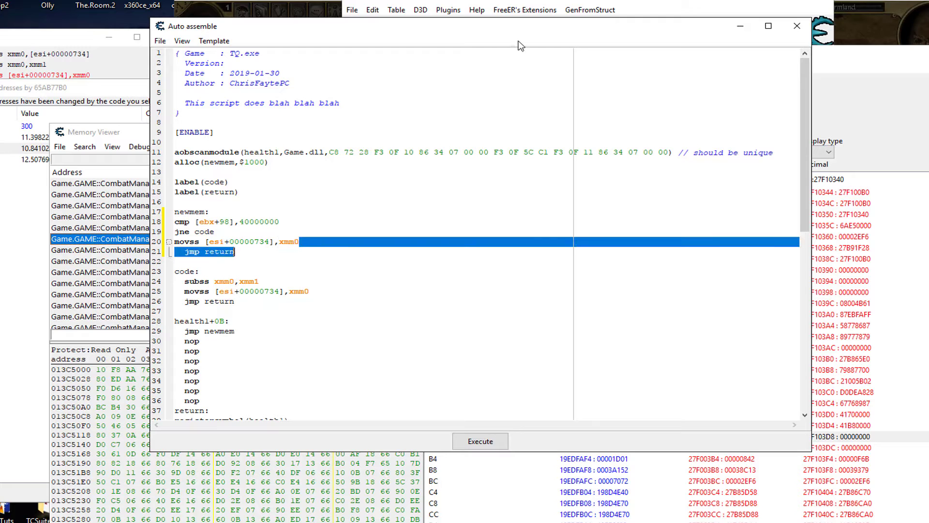
pyautogui.click(349, 270)
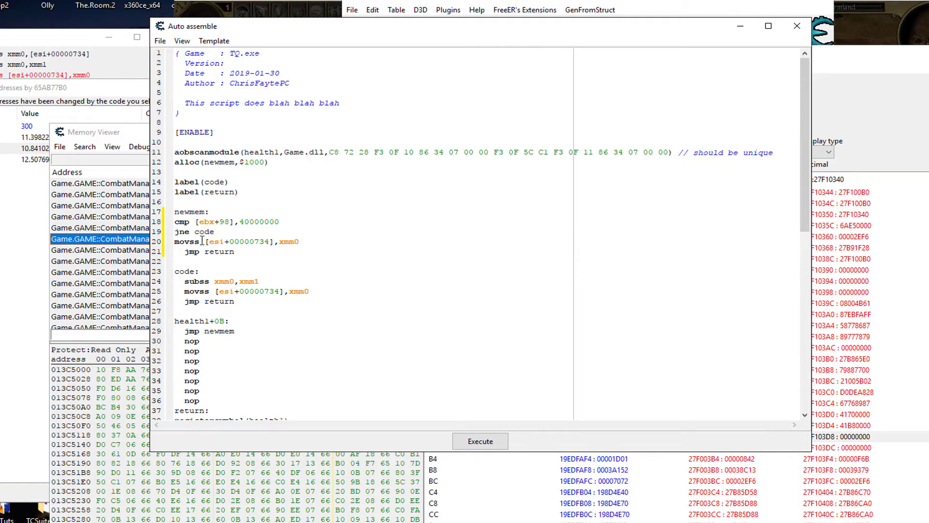
pyautogui.moveTo(203, 241); pyautogui.dragTo(195, 242)
pyautogui.click(300, 241)
pyautogui.moveTo(299, 242); pyautogui.dragTo(219, 235)
pyautogui.moveTo(333, 241); pyautogui.dragTo(169, 244)
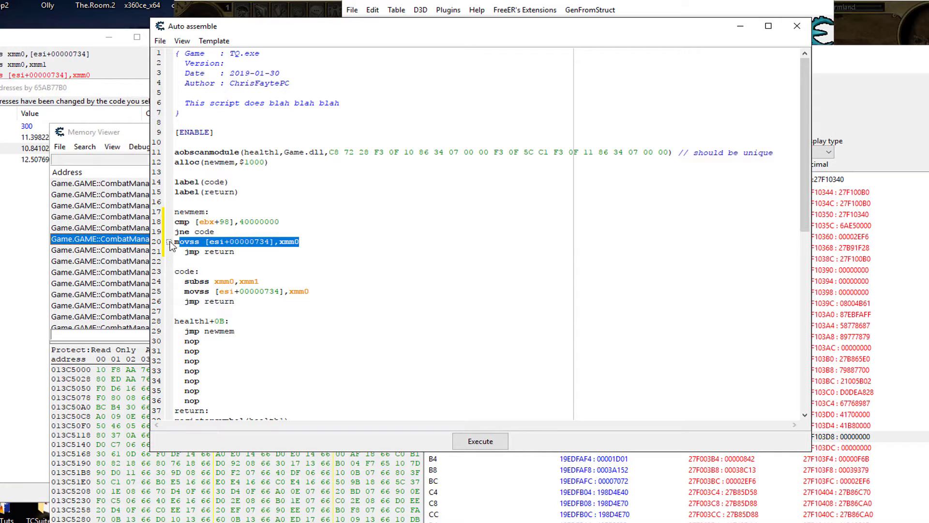
pyautogui.click(401, 237)
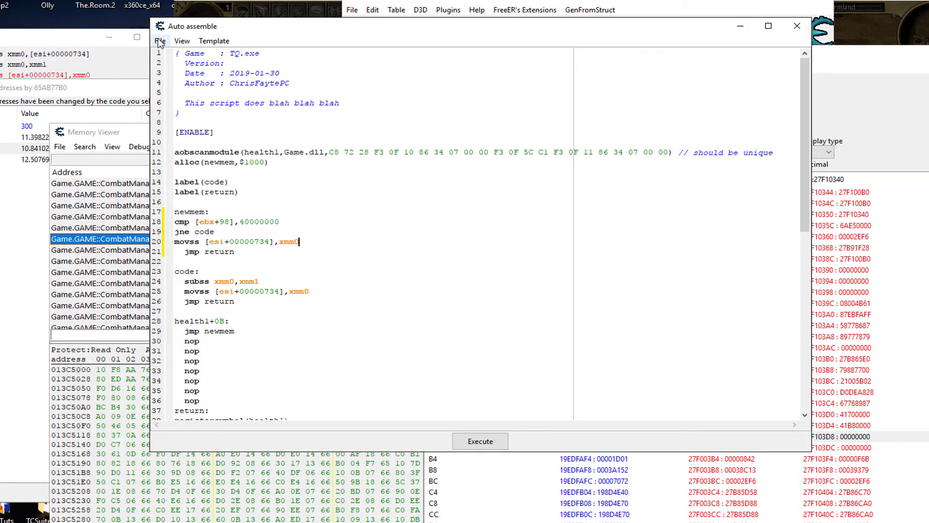
# Assign the script to the current cheat table and close its editor.
pyautogui.click(160, 42)
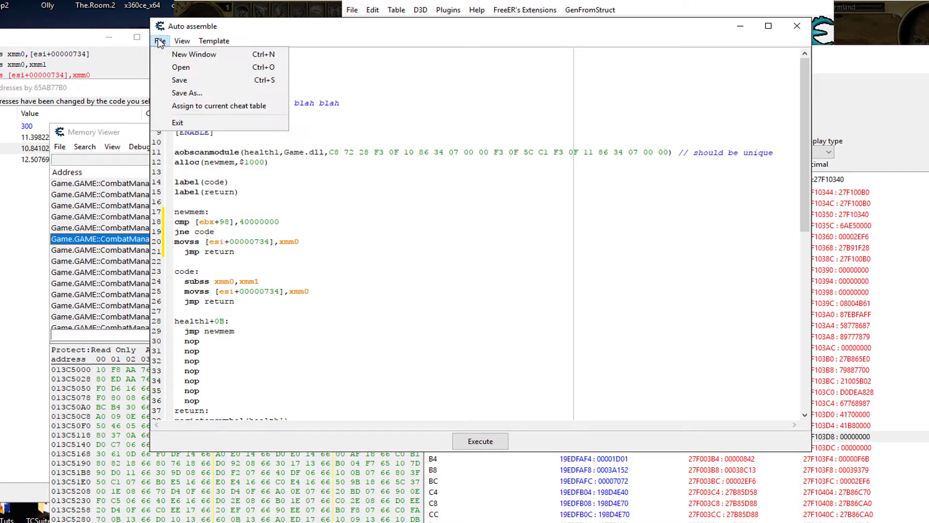
pyautogui.click(201, 107)
pyautogui.click(794, 33)
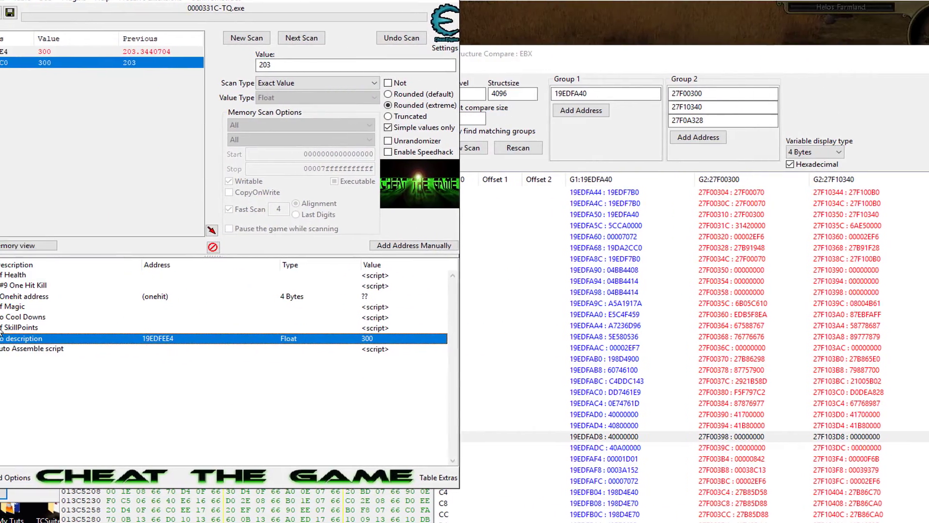
pyautogui.click(14, 395)
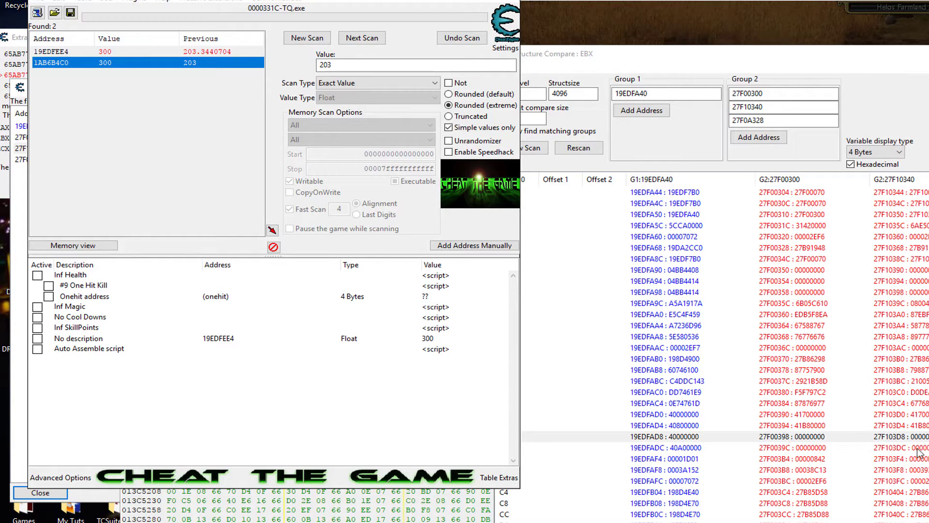
# Enable the new Auto Assemble script entry and check the player's health in Titan Quest.
pyautogui.click(926, 68)
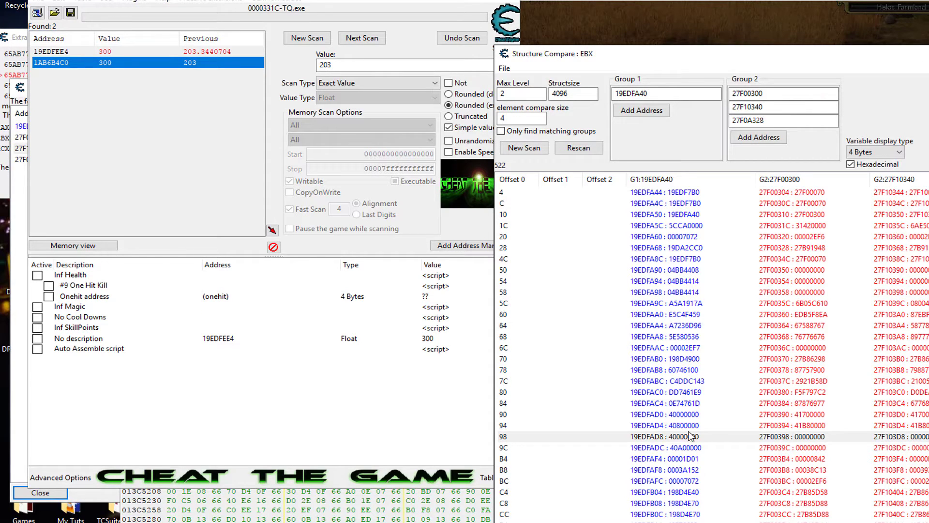
pyautogui.click(37, 350)
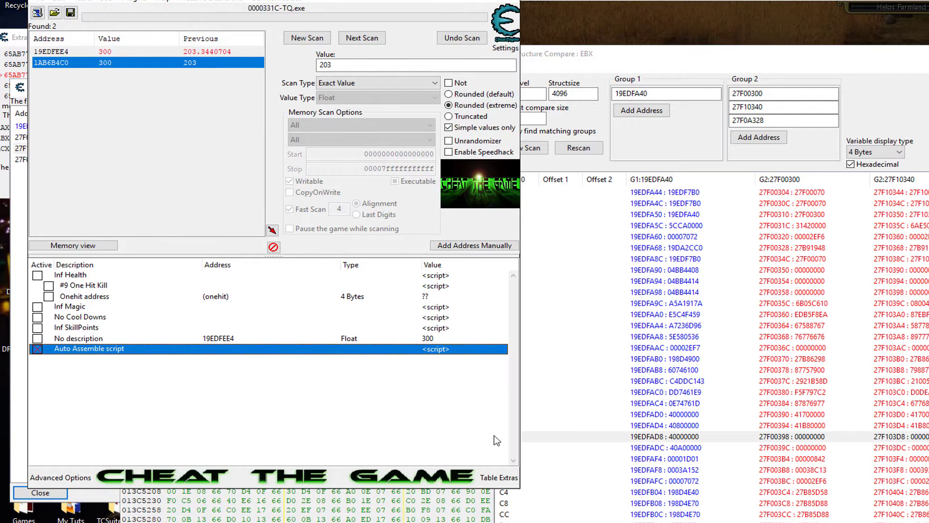
pyautogui.click(713, 1)
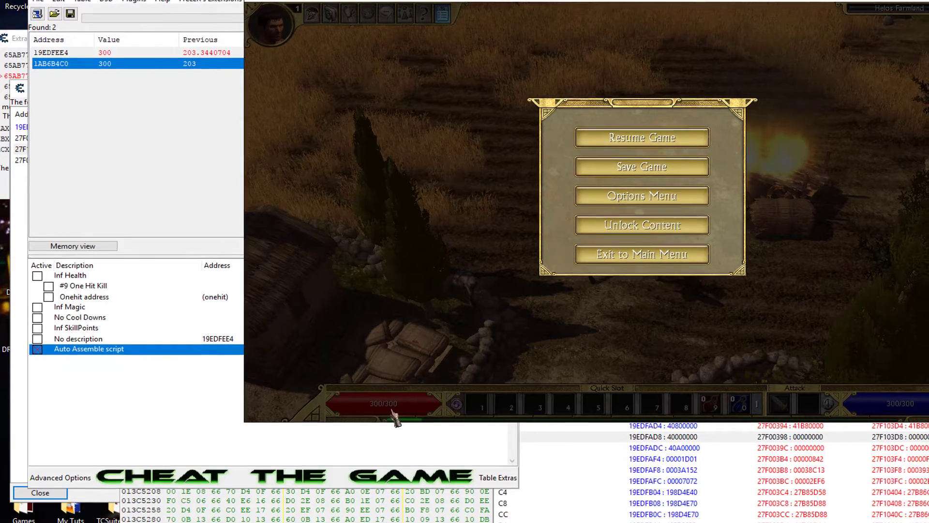
pyautogui.hotkey('alt', 'Tab')
# Set the Float health value at address 19EDFEE4 to 250.
pyautogui.doubleClick(406, 350)
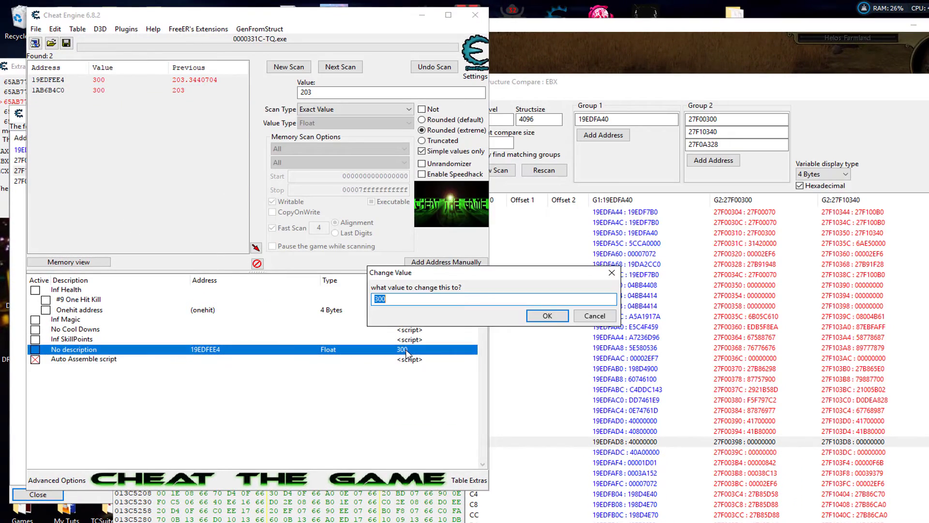
pyautogui.write('250')
pyautogui.click(542, 316)
# Test the script by fighting the enemies in the Titan Quest farmland, and return to Cheat Engine.
pyautogui.moveTo(823, 83); pyautogui.dragTo(872, 387)
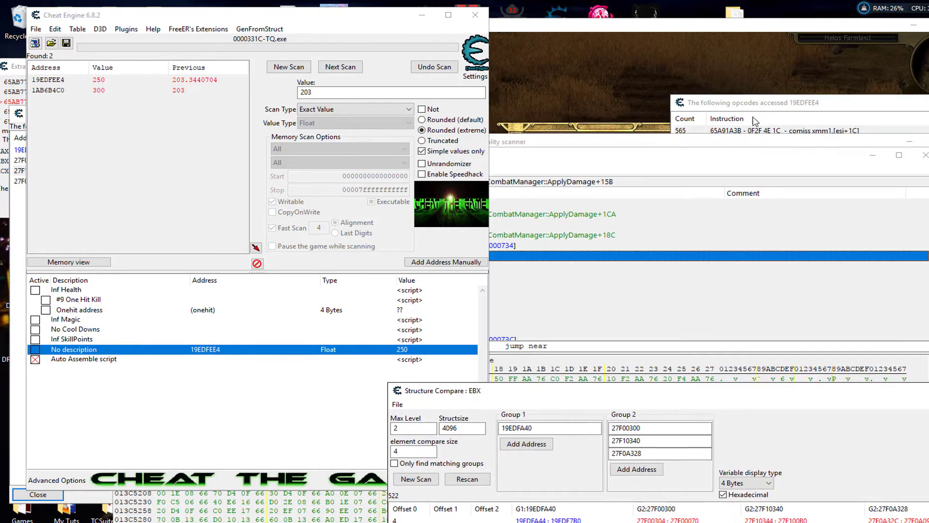
pyautogui.click(716, 65)
pyautogui.click(625, 158)
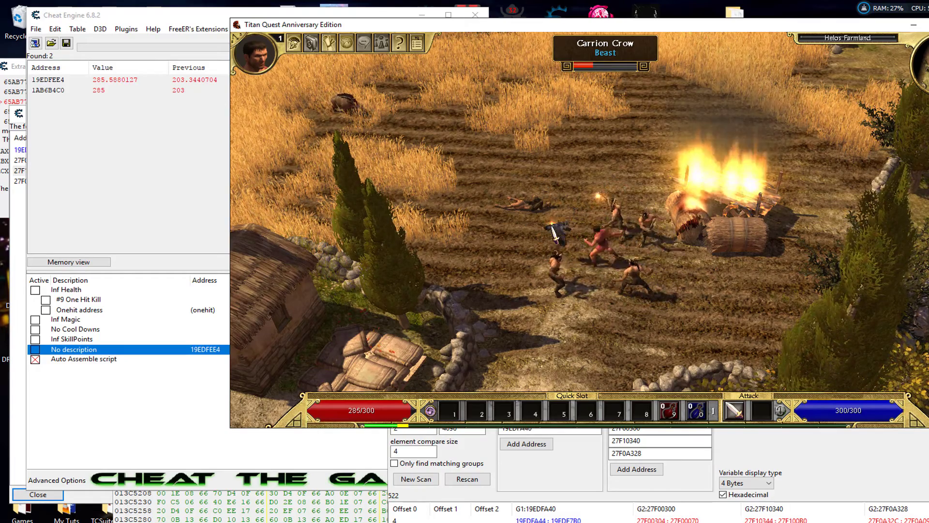
pyautogui.click(554, 233)
pyautogui.click(681, 261)
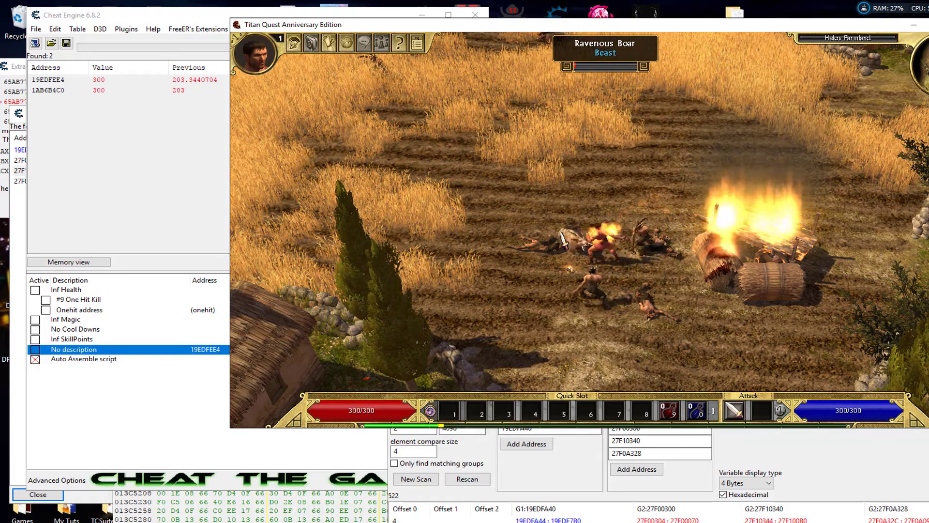
pyautogui.hotkey('alt', 'Tab')
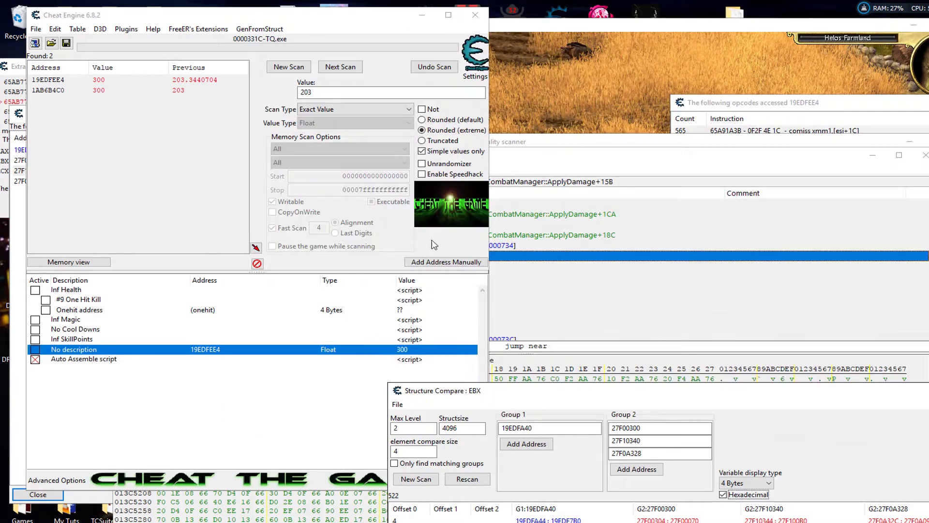
# Disable the Auto Assemble script and open its code for editing.
pyautogui.click(42, 361)
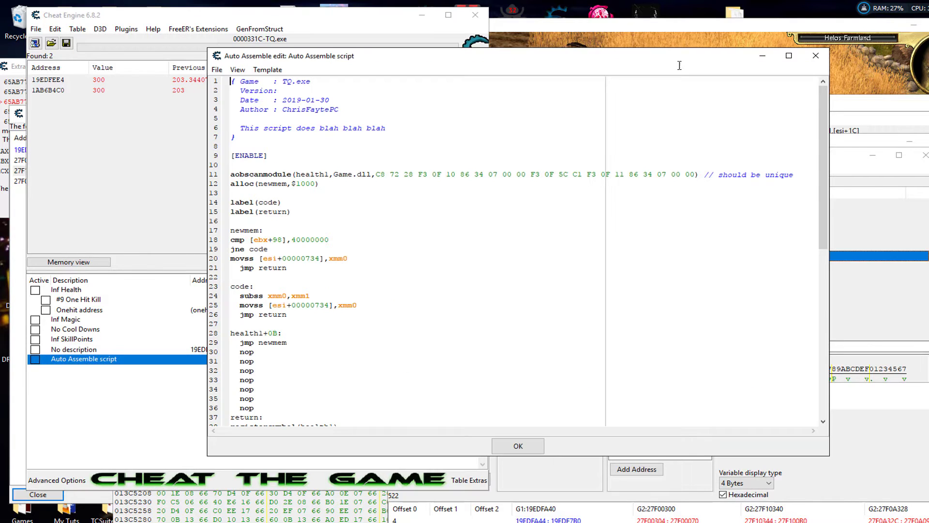
pyautogui.doubleClick(410, 359)
pyautogui.moveTo(447, 51); pyautogui.dragTo(481, 71)
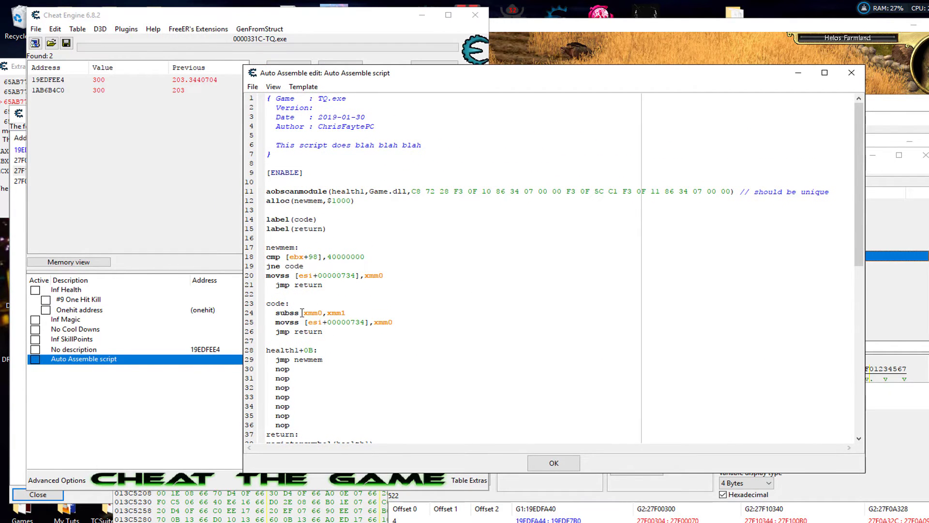
# Replace subss xmm0,xmm1 under code with xorps xmm0,xmm0 to zero enemy health.
pyautogui.moveTo(291, 313); pyautogui.dragTo(267, 313)
pyautogui.moveTo(257, 281); pyautogui.dragTo(190, 281)
pyautogui.click(262, 281)
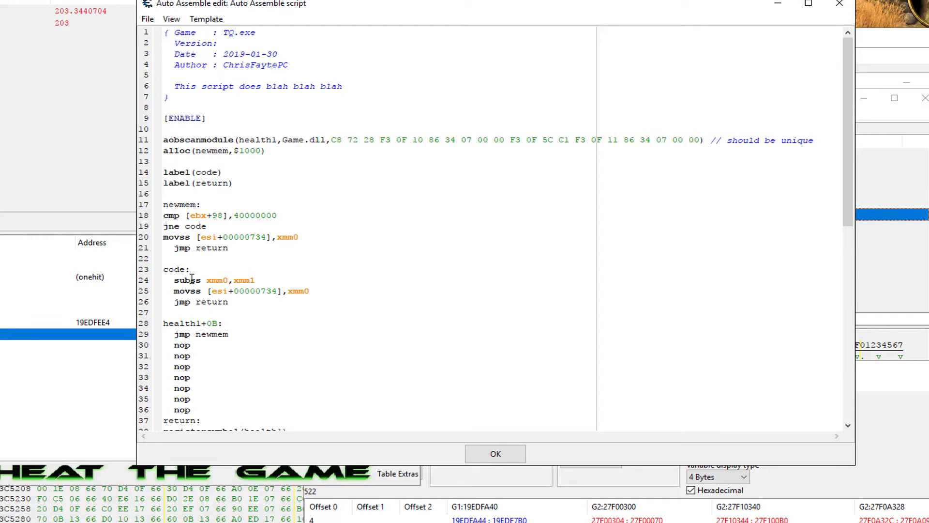
pyautogui.moveTo(202, 281); pyautogui.dragTo(174, 280)
pyautogui.write('xorps')
pyautogui.moveTo(263, 281); pyautogui.dragTo(252, 280)
pyautogui.write('0')
pyautogui.doubleClick(227, 281)
pyautogui.click(266, 279)
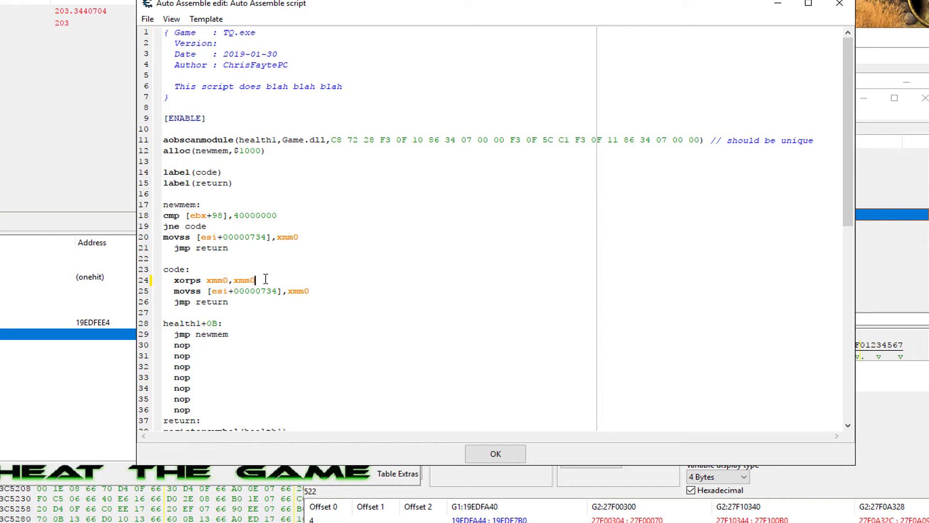
pyautogui.doubleClick(227, 281)
pyautogui.moveTo(256, 281); pyautogui.dragTo(228, 281)
pyautogui.doubleClick(220, 281)
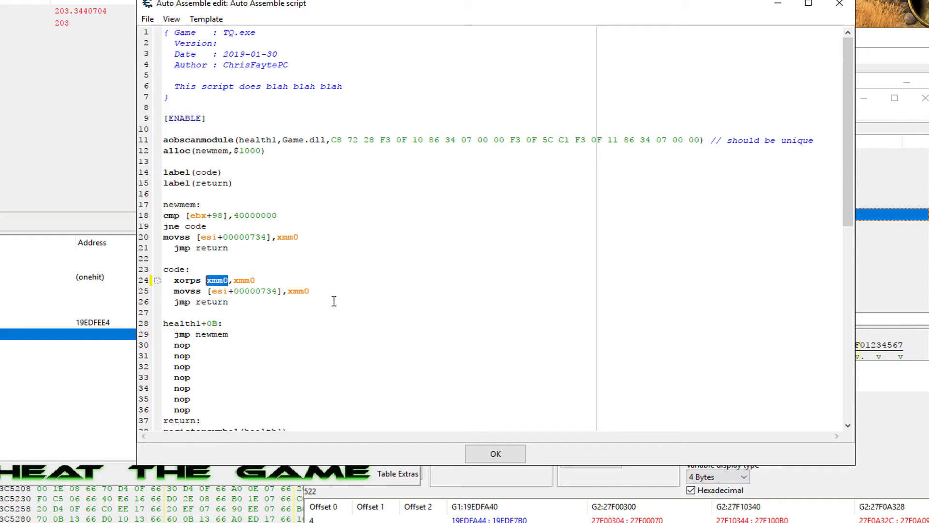